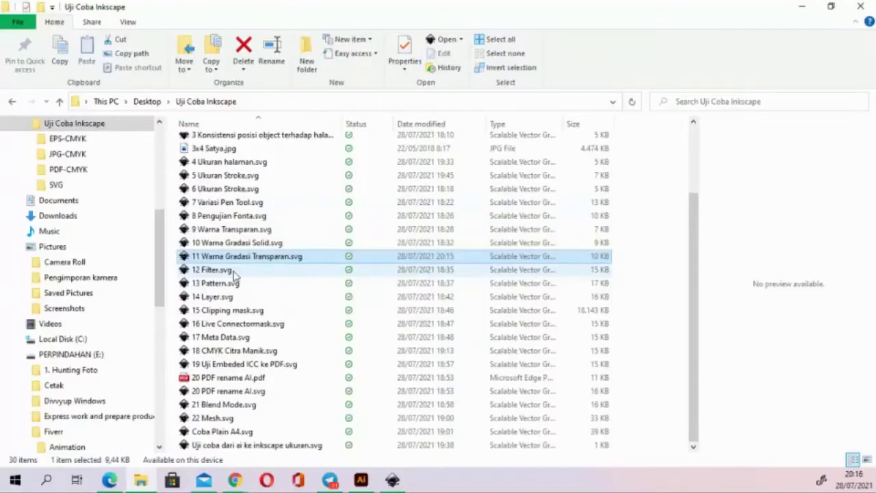
Select 12 Filter.svg in File Explorer and open it with Inkscape
left_click(221, 271)
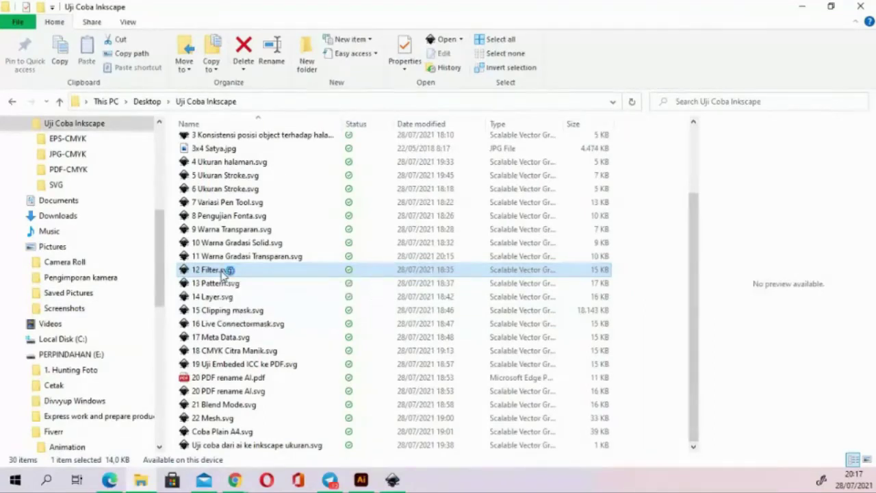
right_click(224, 274)
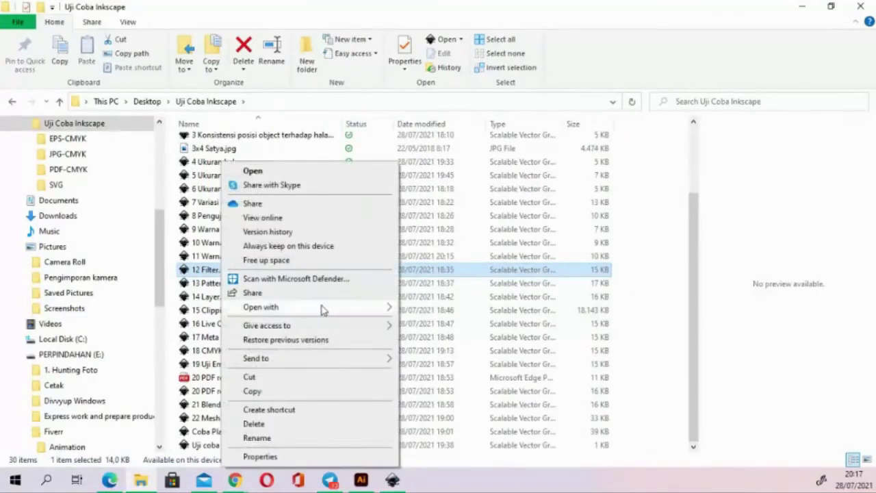
mouse_move(309, 308)
left_click(422, 309)
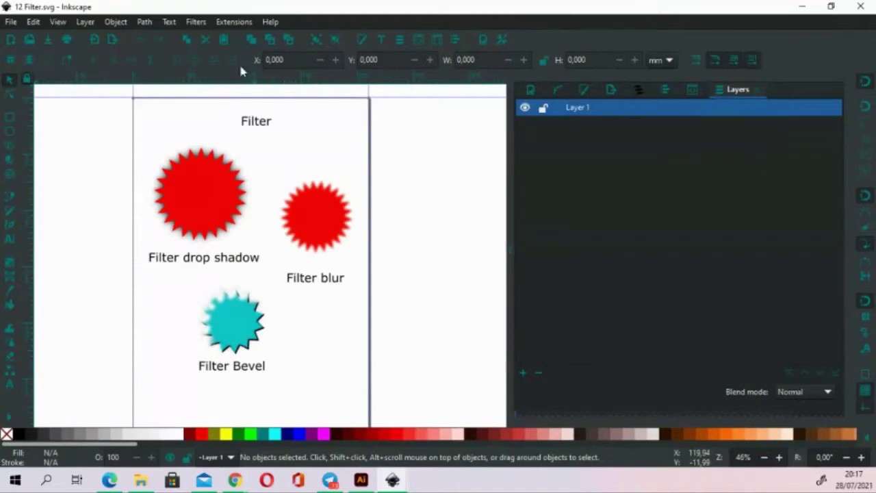
Check the red star's Gaussian Blur in the Filter Editor, then switch to Illustrator
left_click(325, 215)
left_click(195, 21)
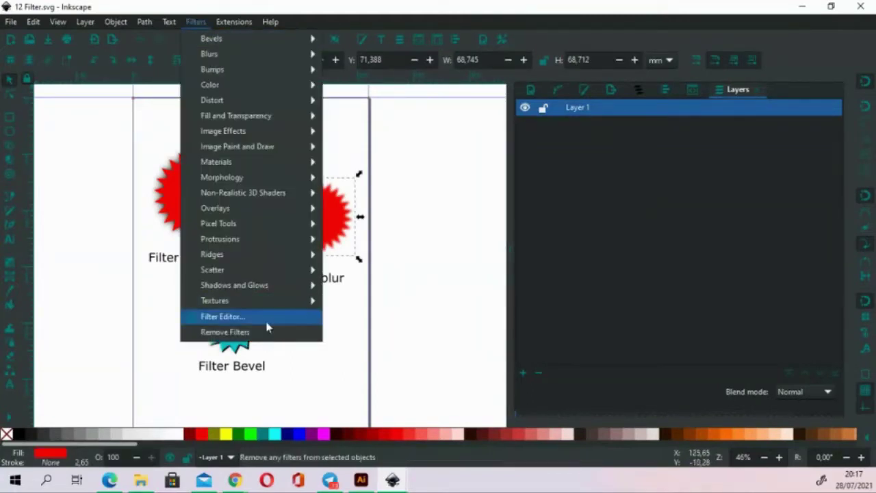
left_click(267, 317)
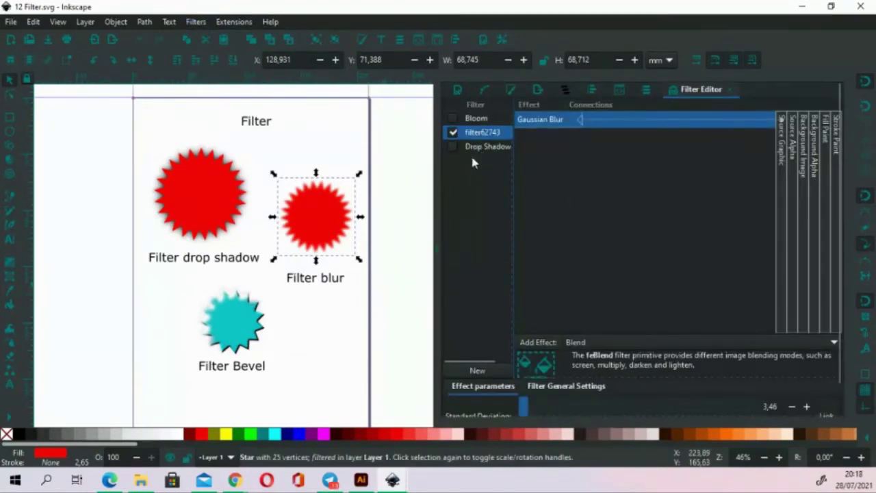
left_click(361, 480)
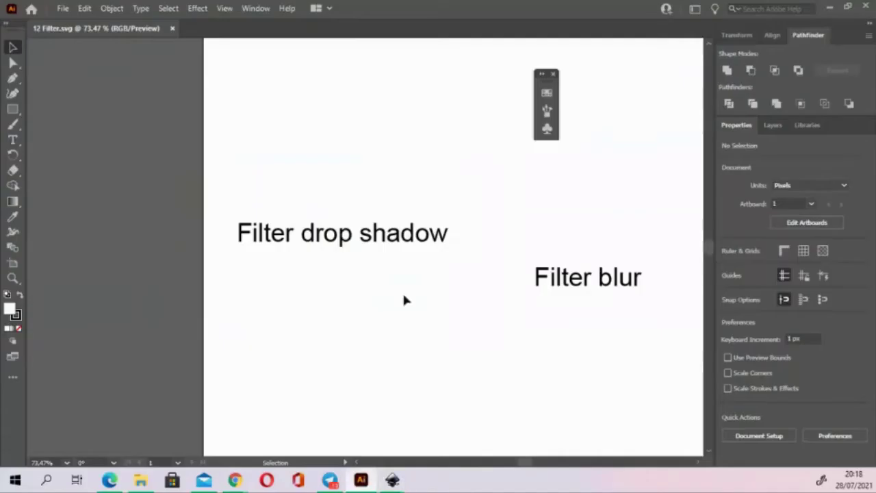
Zoom Illustrator out to 33% with the Selection tool active, then return to Inkscape
key("ctrl+minus")
key("ctrl+minus")
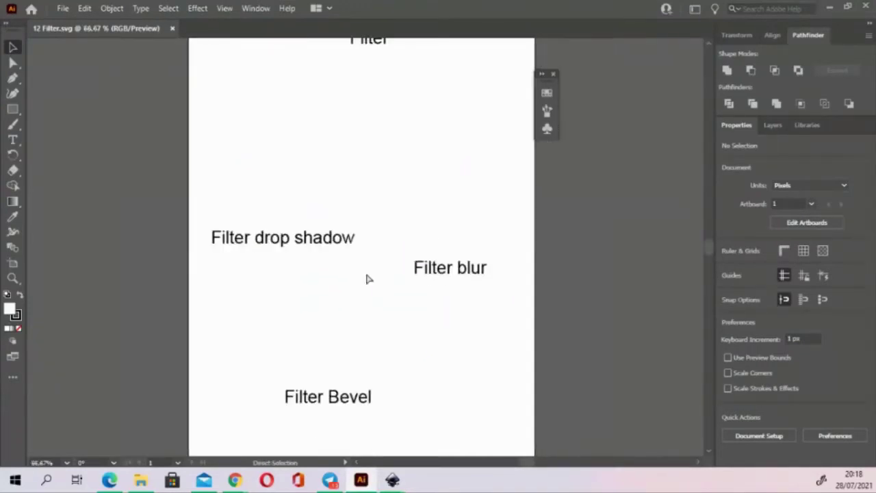
key("ctrl+minus")
key("v")
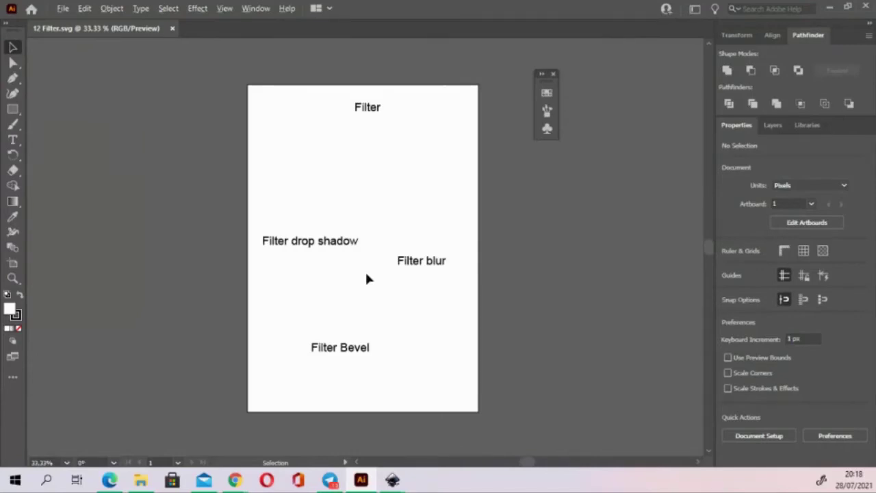
key("alt+Tab")
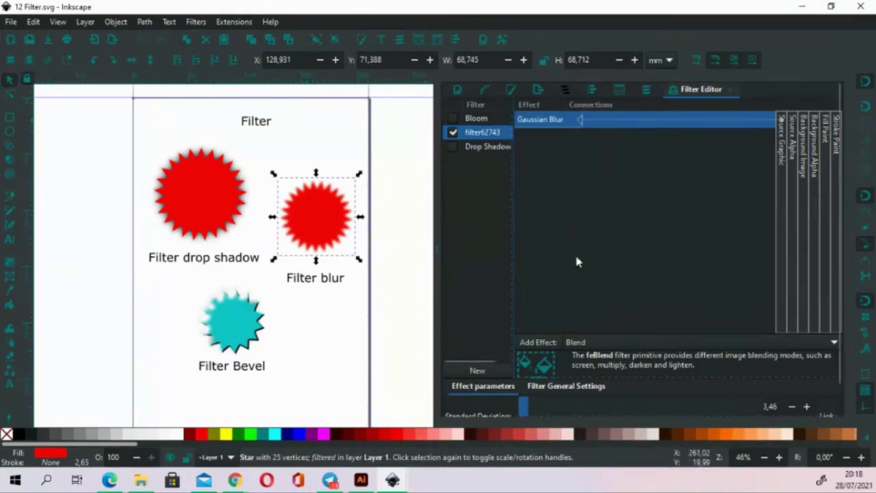
Increase the red star's blur in the Objects panel, then delete the star
left_click(567, 91)
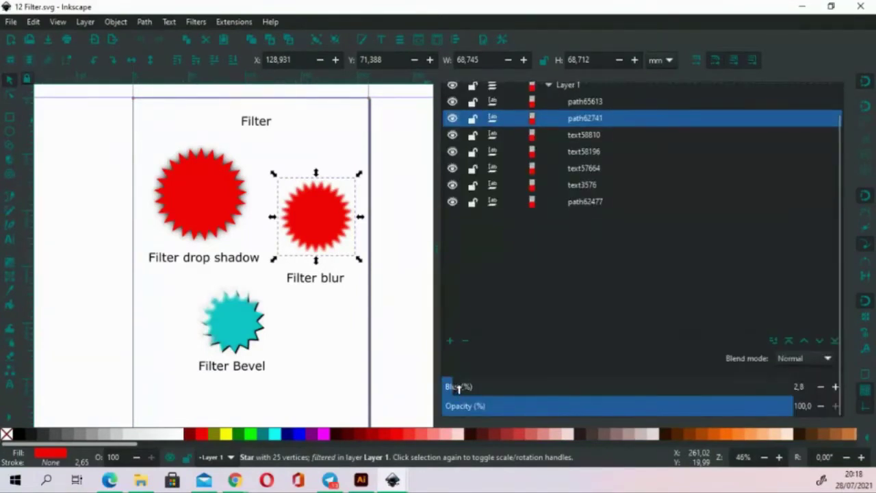
mouse_move(449, 387)
left_mouse_down()
mouse_move(502, 392)
mouse_move(448, 390)
mouse_move(481, 392)
mouse_move(456, 390)
left_mouse_up()
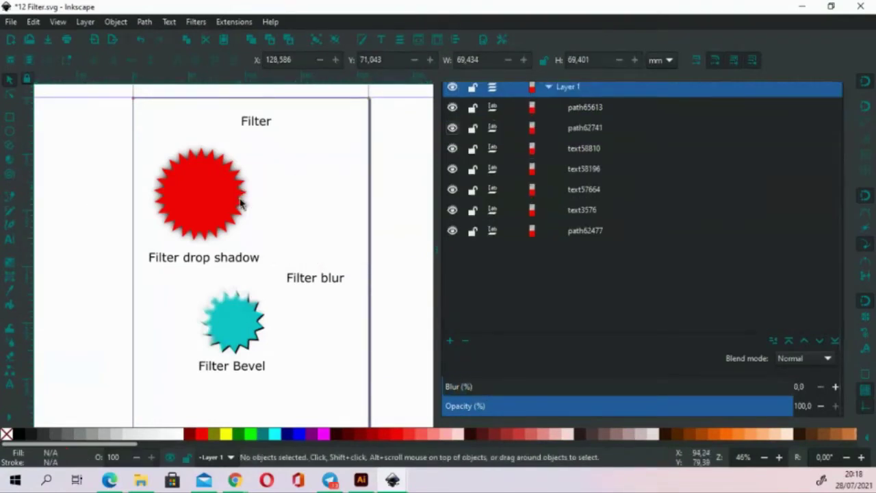
key("Delete")
left_click(12, 119)
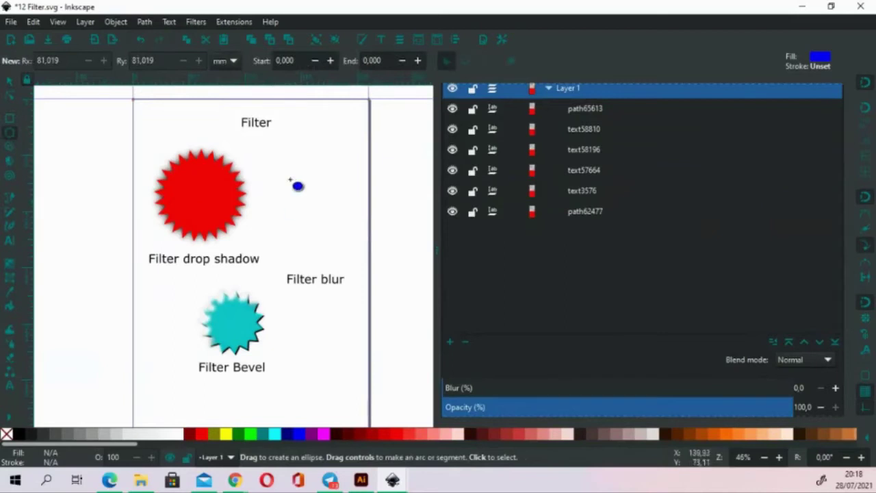
Draw a blue circle where the blurred star used to be
mouse_move(288, 172)
left_mouse_down()
mouse_move(355, 237)
mouse_move(329, 234)
left_mouse_up()
key("s")
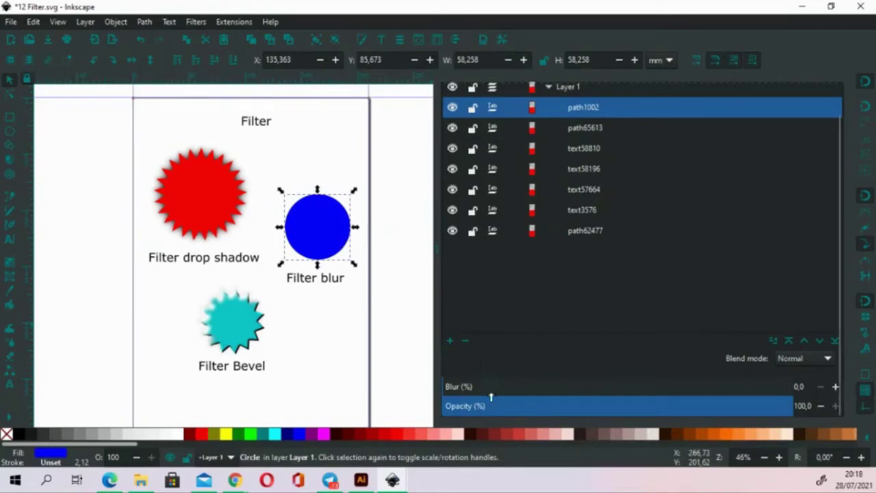
scroll(582, 118, "up", 2)
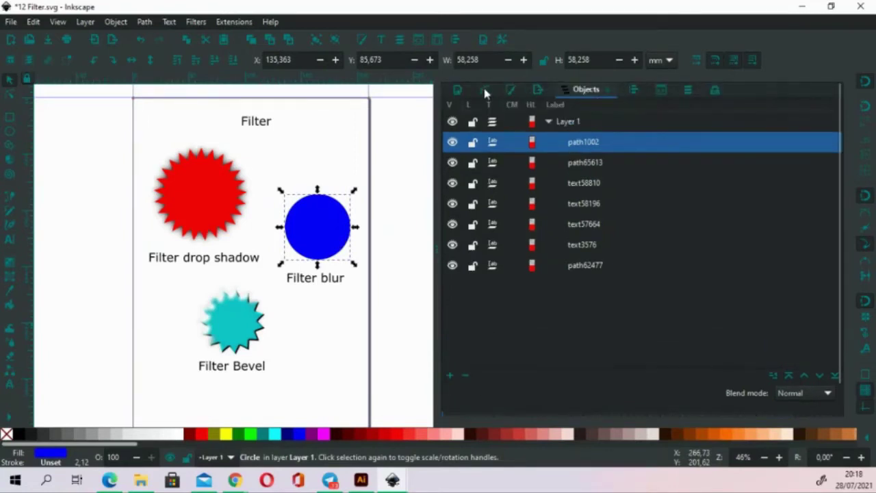
Remove the Bloom and Drop Shadow filters in the Filter Editor
left_click(714, 90)
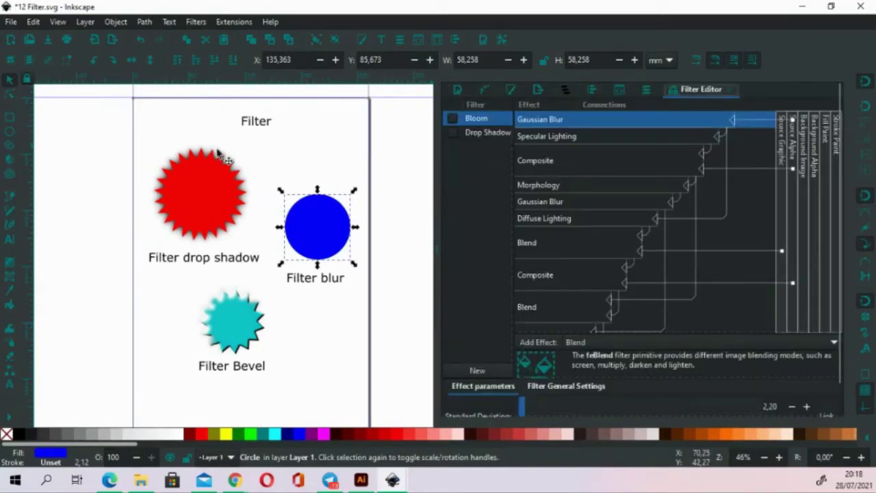
right_click(482, 120)
left_click(501, 145)
left_click(488, 120)
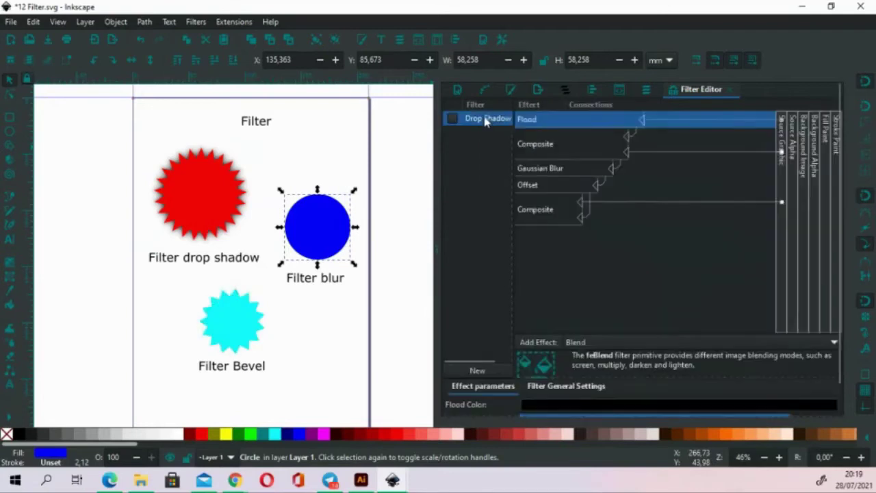
right_click(485, 118)
left_click(501, 144)
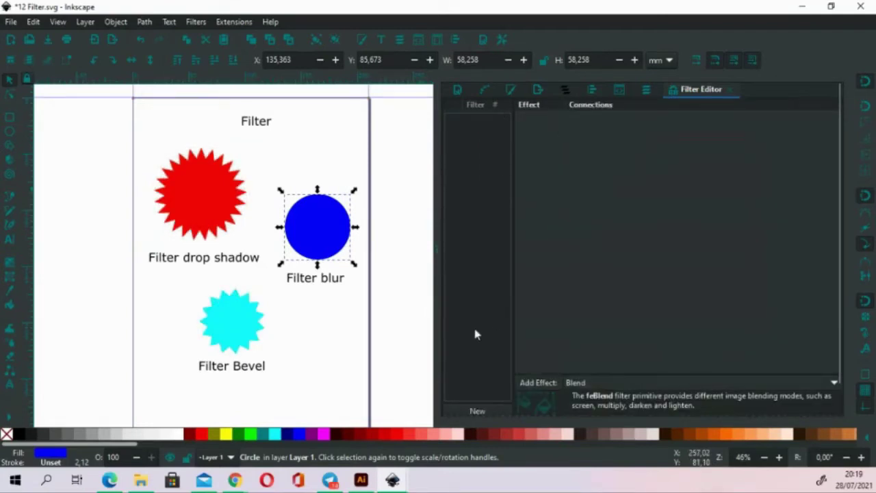
left_click(565, 91)
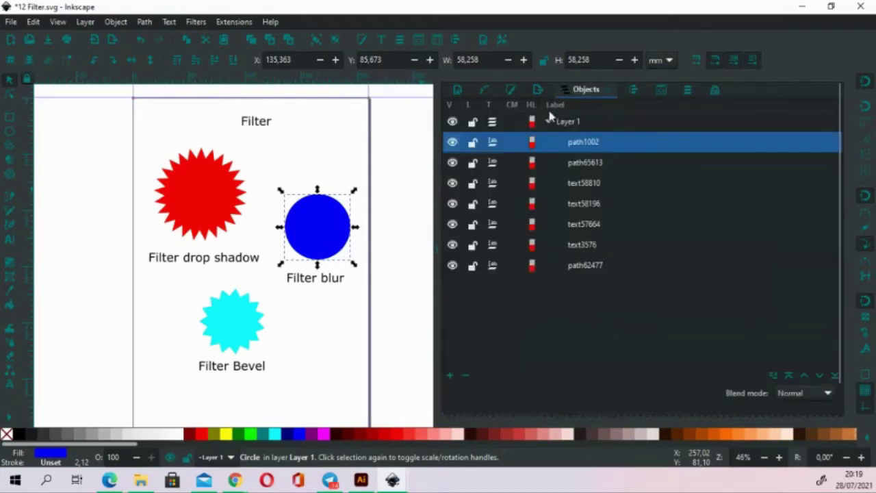
Give the blue circle a 17.7 blur and nudge it slightly lower on the page
left_click(318, 227)
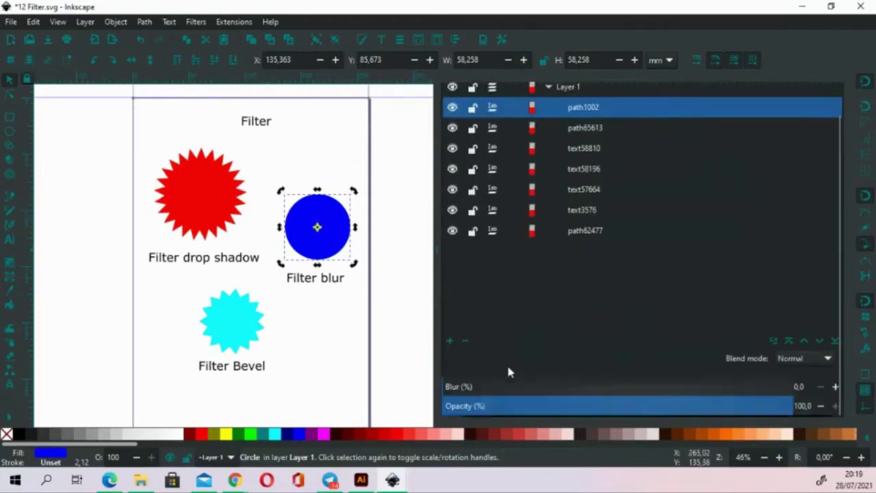
left_click_drag(447, 386, 505, 386)
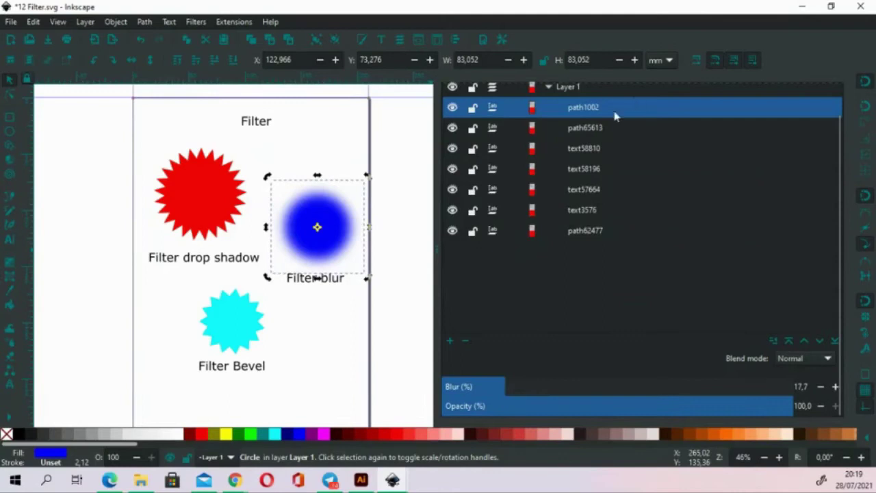
scroll(616, 113, "up", 2)
left_click(712, 93)
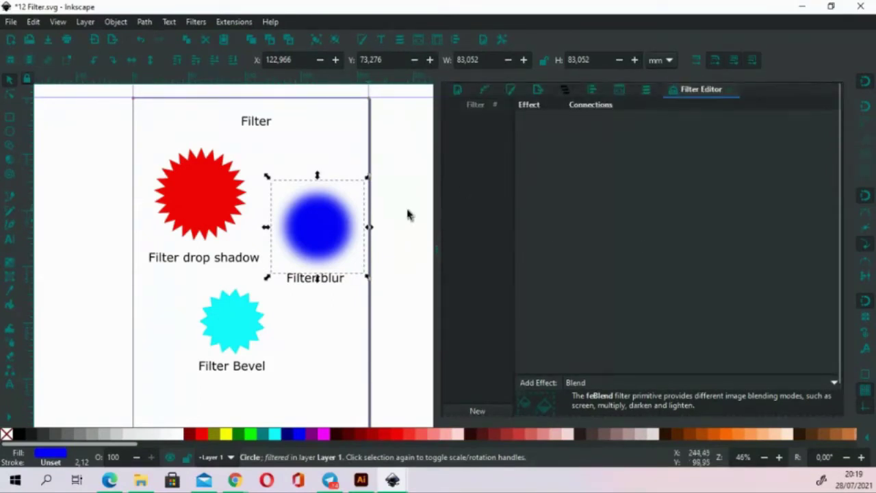
mouse_move(318, 243)
left_mouse_down()
mouse_move(317, 275)
mouse_move(319, 252)
left_mouse_up()
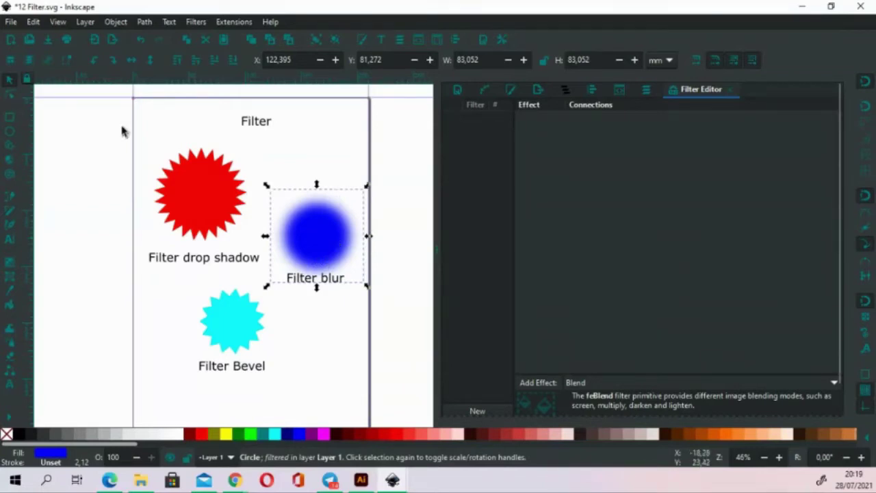
left_click(384, 159)
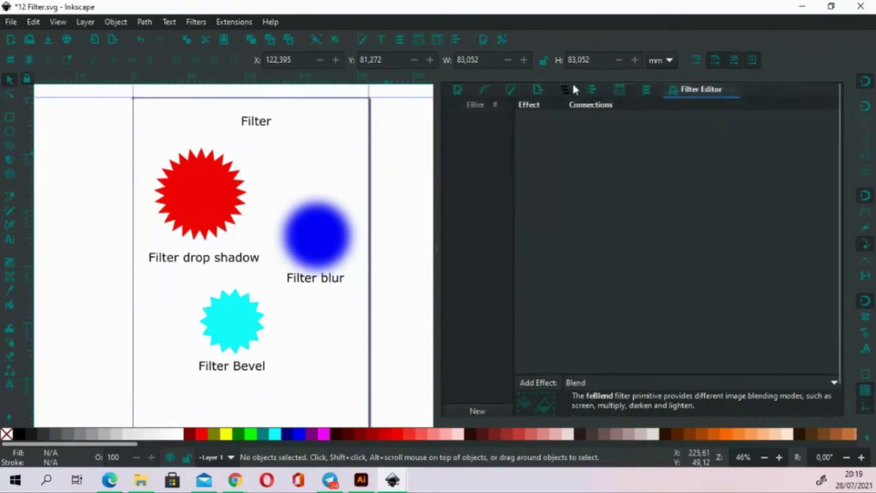
Move the blurred blue circle up beside the red star and save the document
left_click(575, 89)
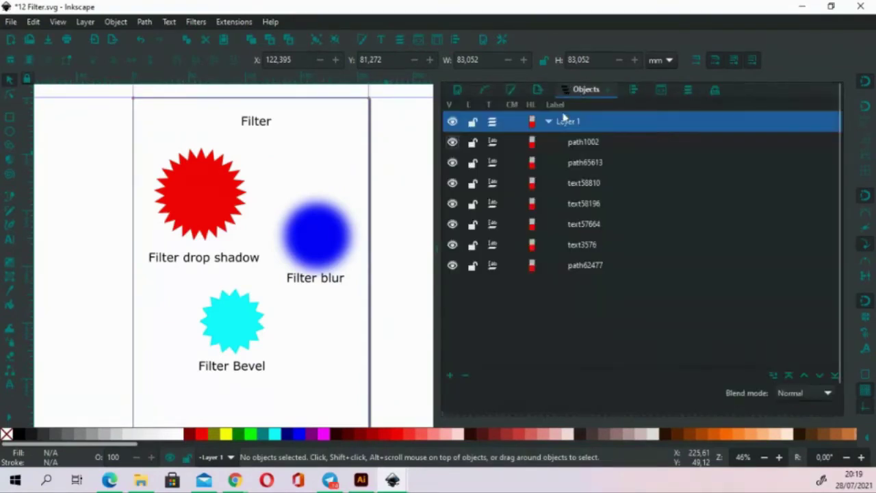
left_click(322, 239)
left_click(715, 90)
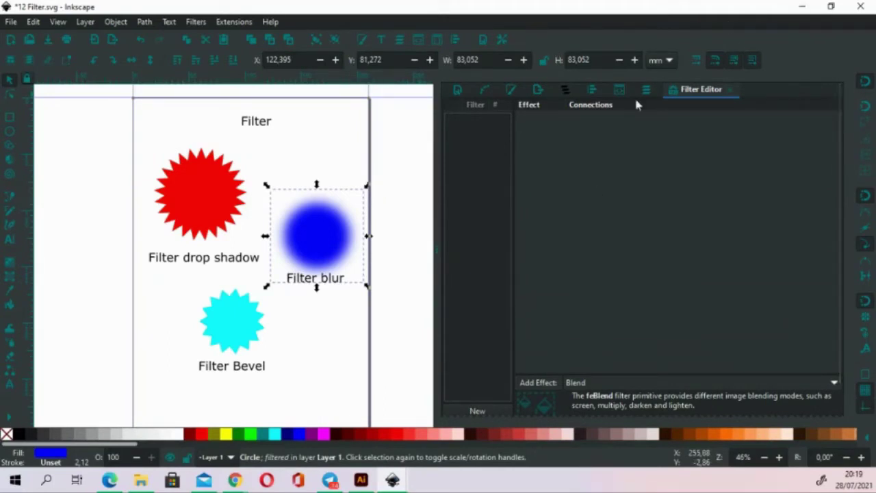
scroll(405, 196, "up", 1)
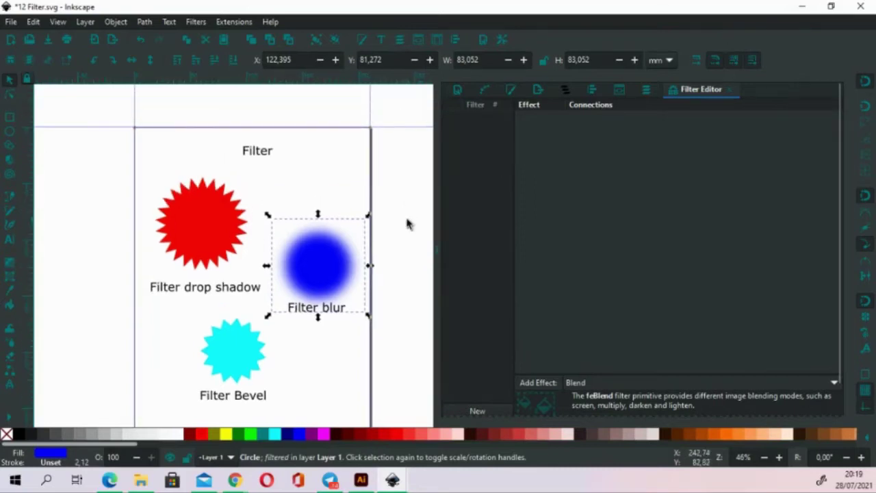
left_click(363, 481)
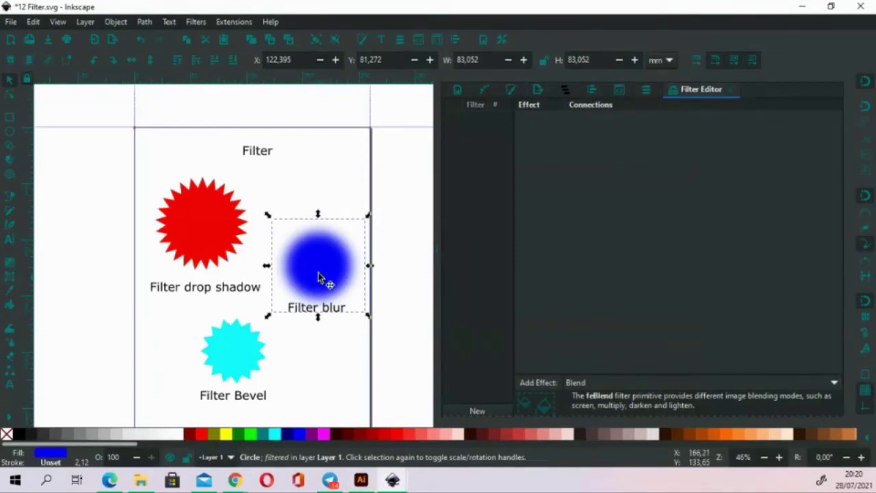
left_click_drag(327, 279, 311, 232)
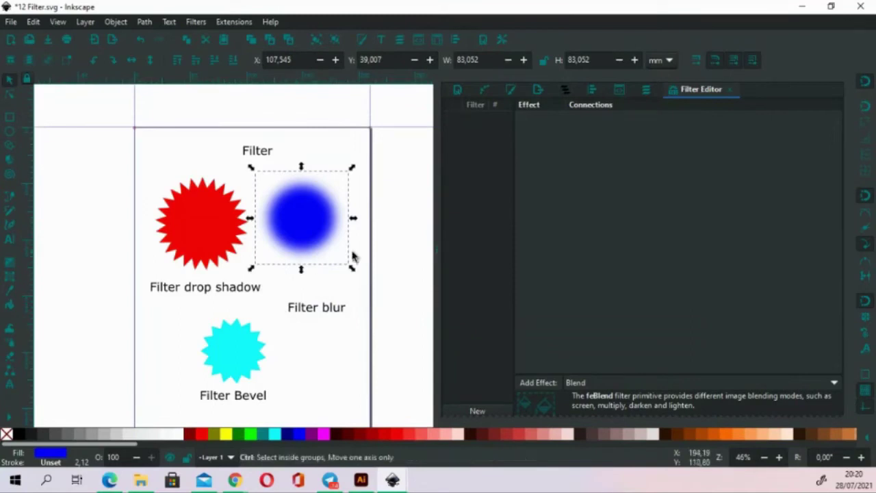
key("ctrl+s")
Close 12 Filter.svg in Illustrator and reopen it with Adobe Illustrator 2021
key("alt+Tab")
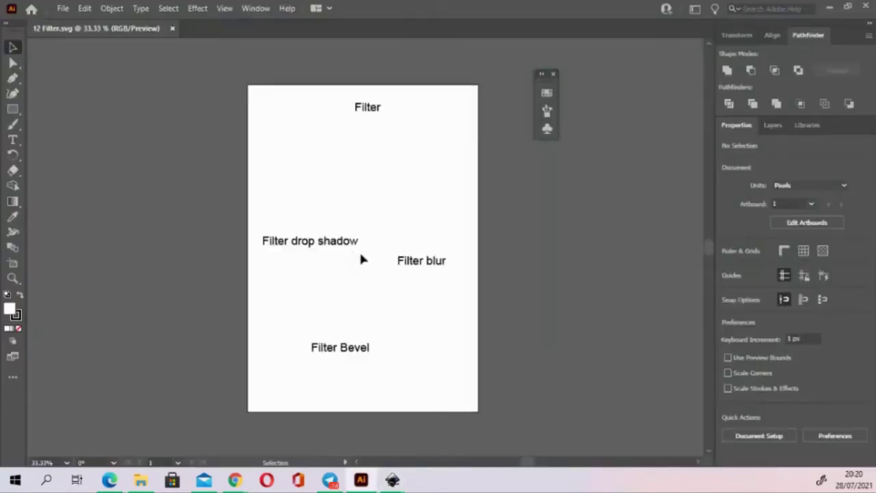
key("ctrl+w")
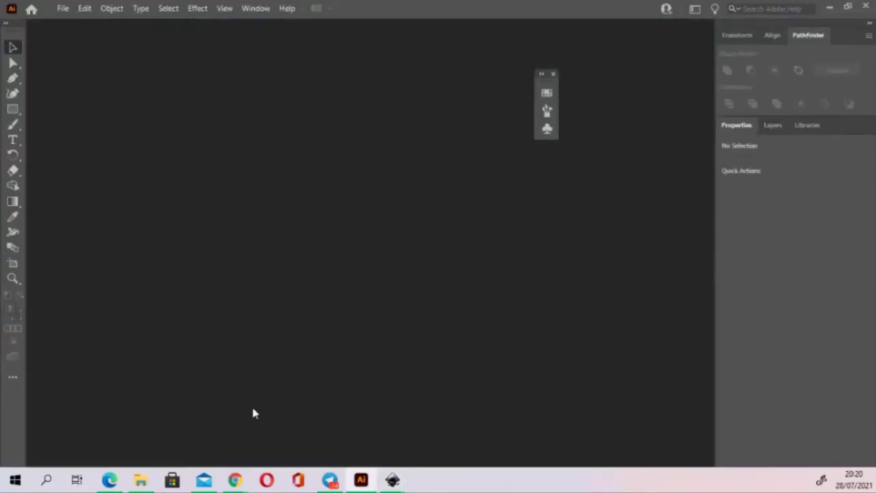
left_click(140, 479)
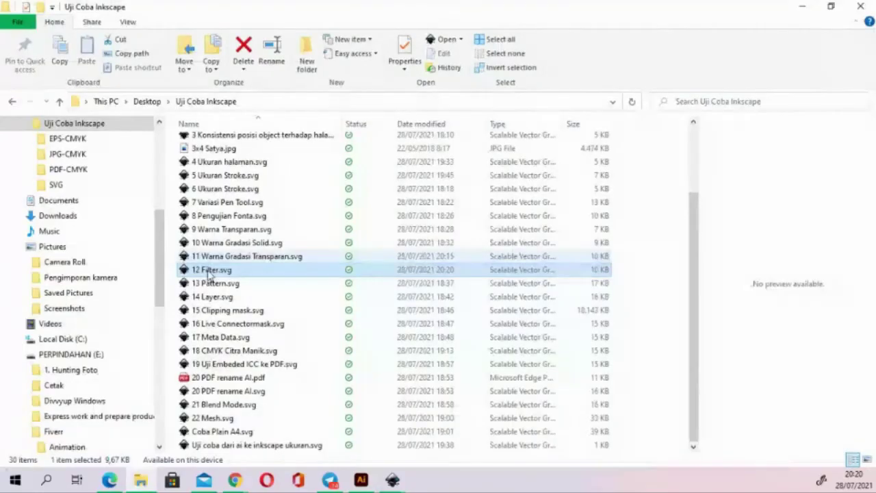
right_click(209, 272)
mouse_move(249, 307)
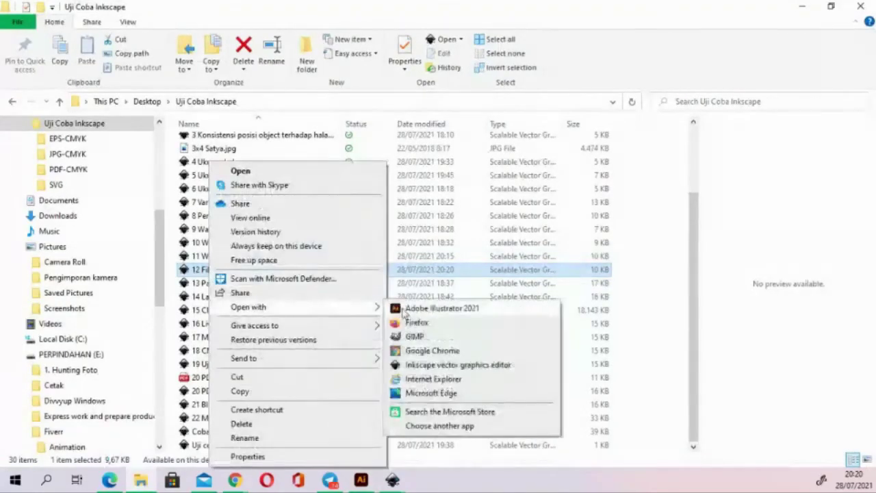
left_click(445, 310)
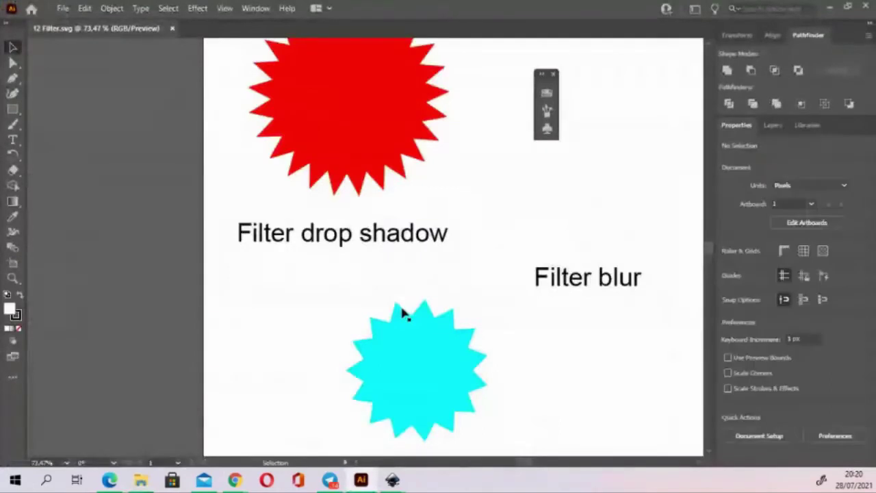
Expand svg5 > layer1 in the Layers panel and target the blur circle
left_click_drag(449, 287, 304, 327)
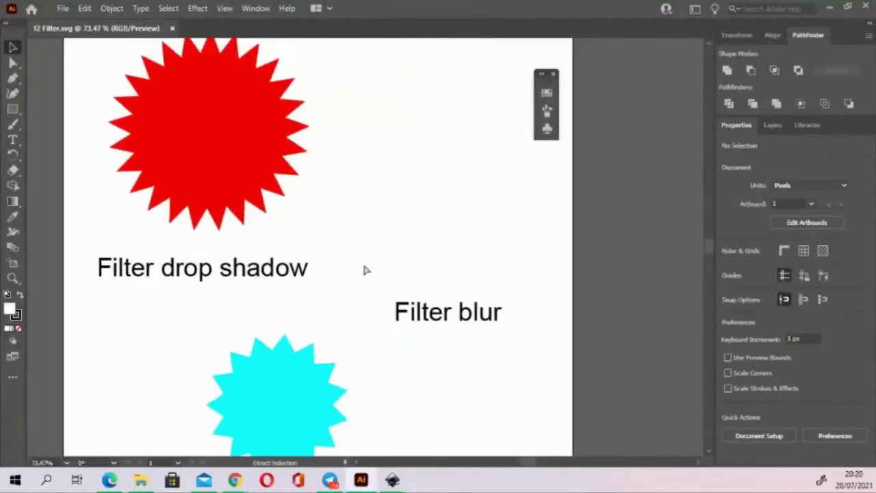
scroll(384, 188, "down", 1)
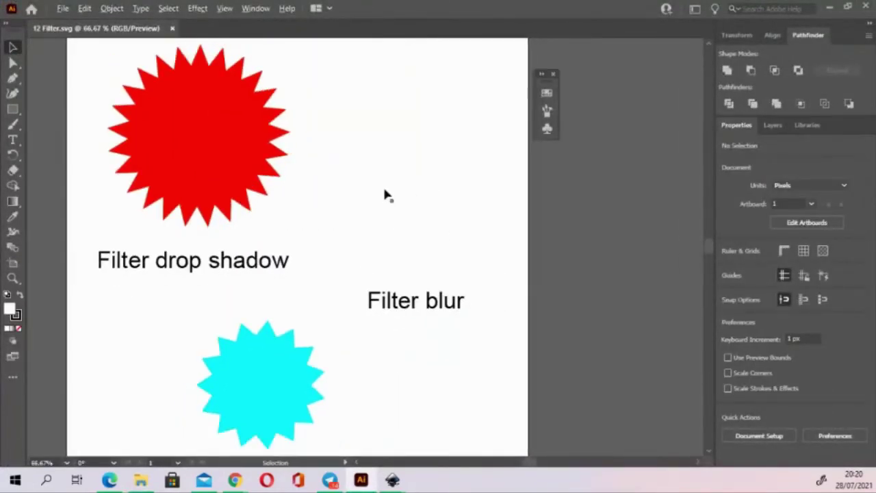
scroll(397, 172, "down", 1)
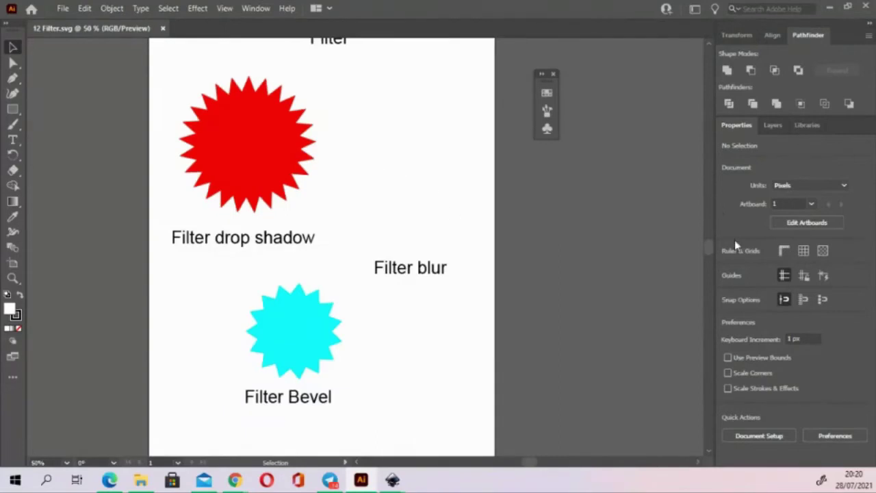
left_click(772, 126)
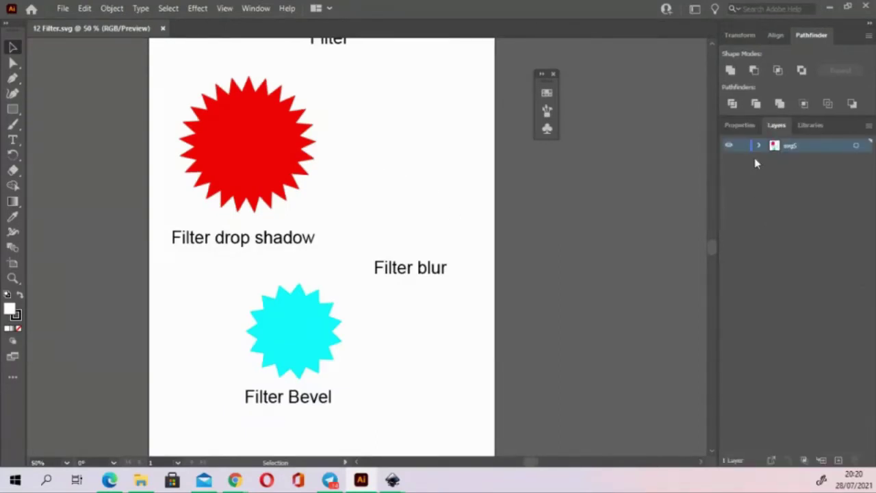
left_click(772, 159)
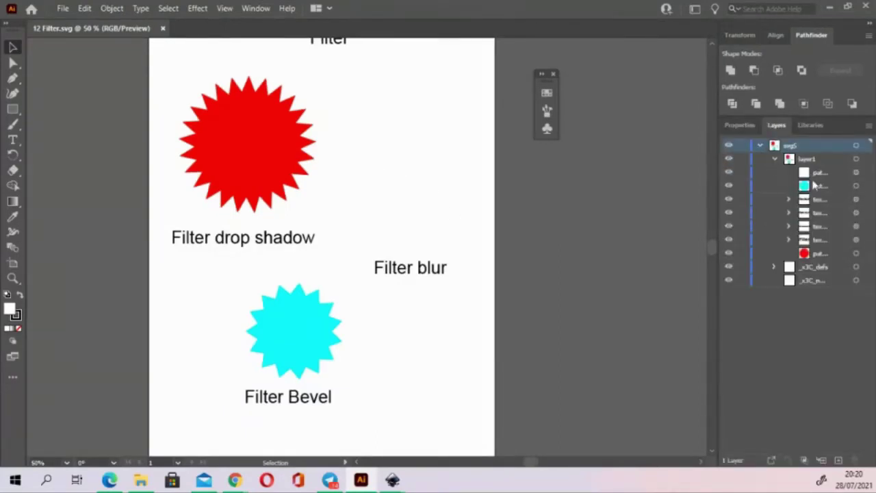
left_click(856, 172)
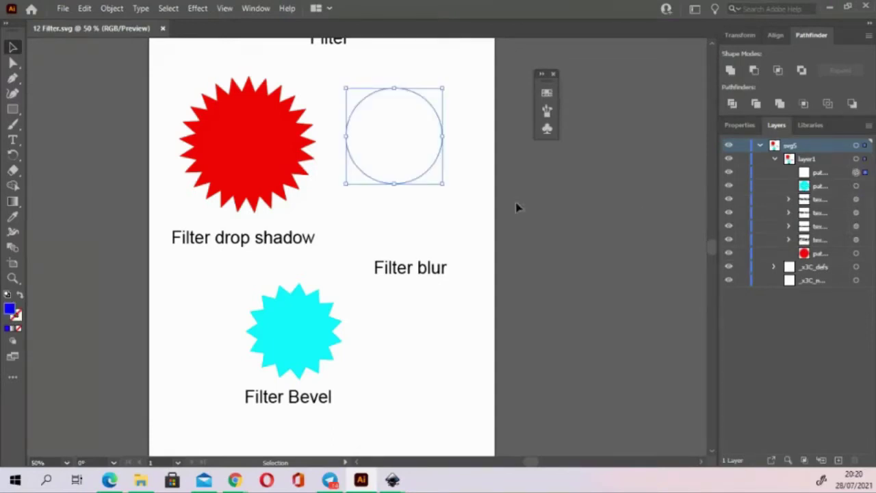
scroll(516, 207, "up", 1)
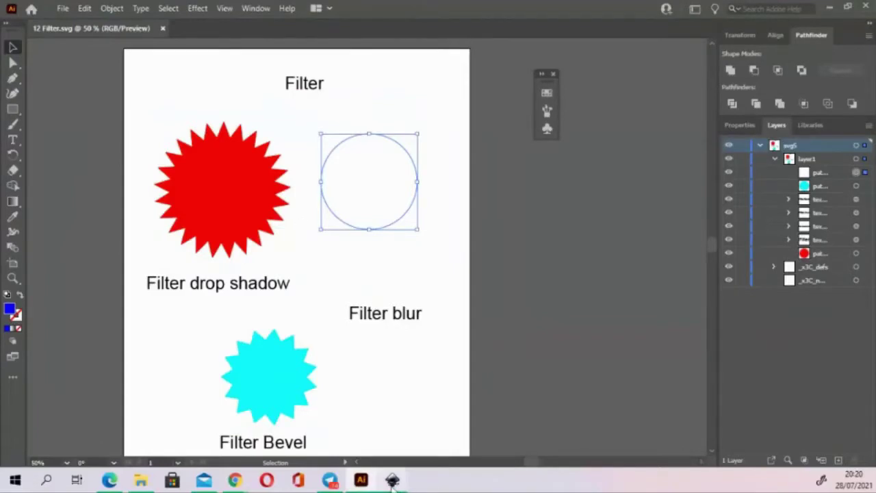
Compare against the Inkscape window, then close 12 Filter.svg in Illustrator
left_click(381, 385)
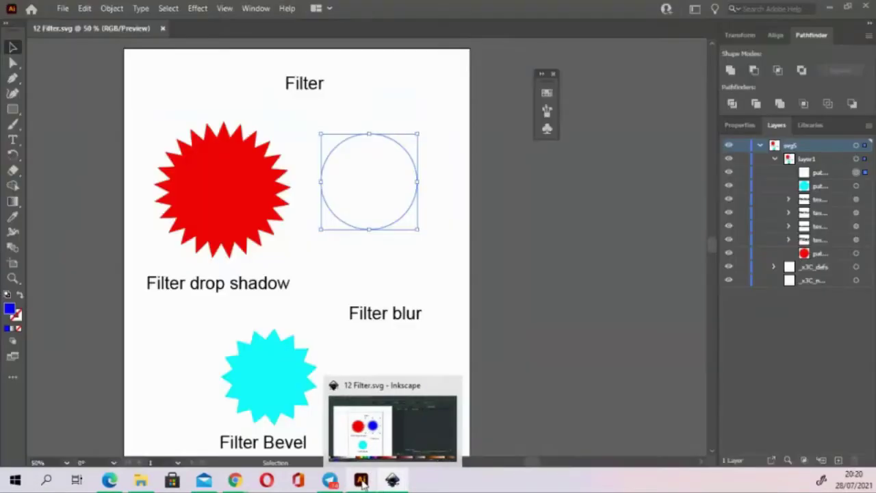
left_click(392, 480)
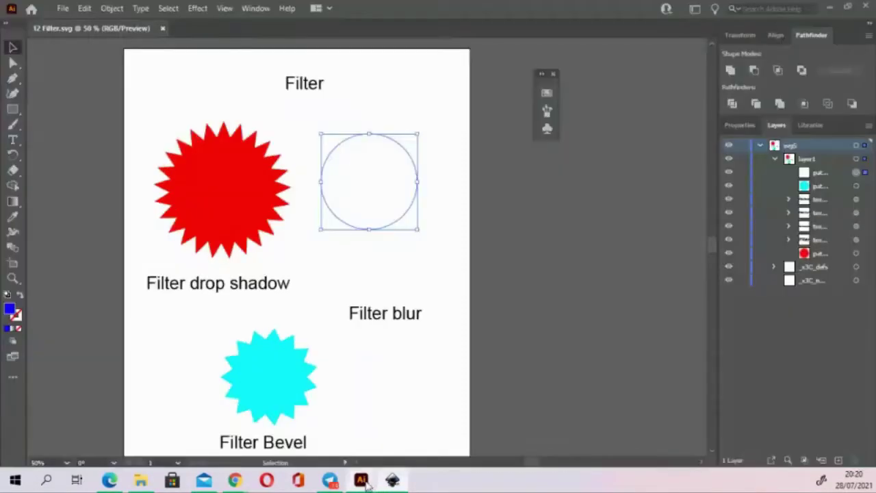
left_click(392, 480)
left_click(363, 480)
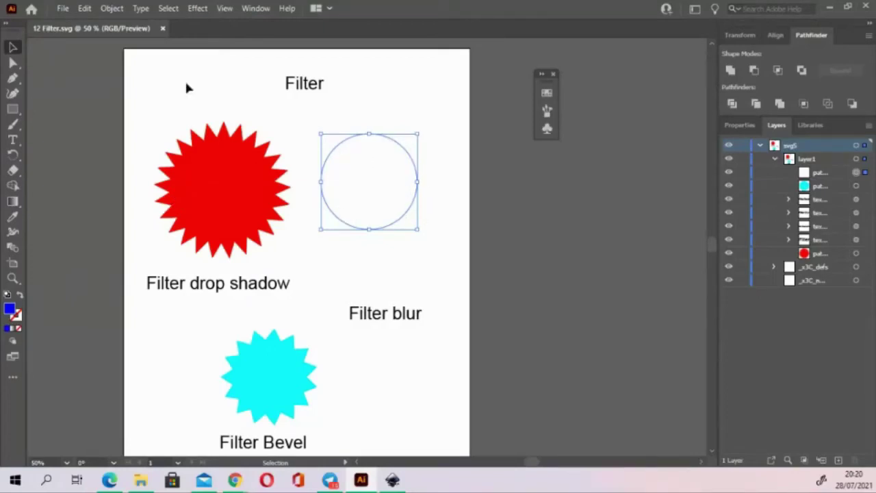
left_click(163, 29)
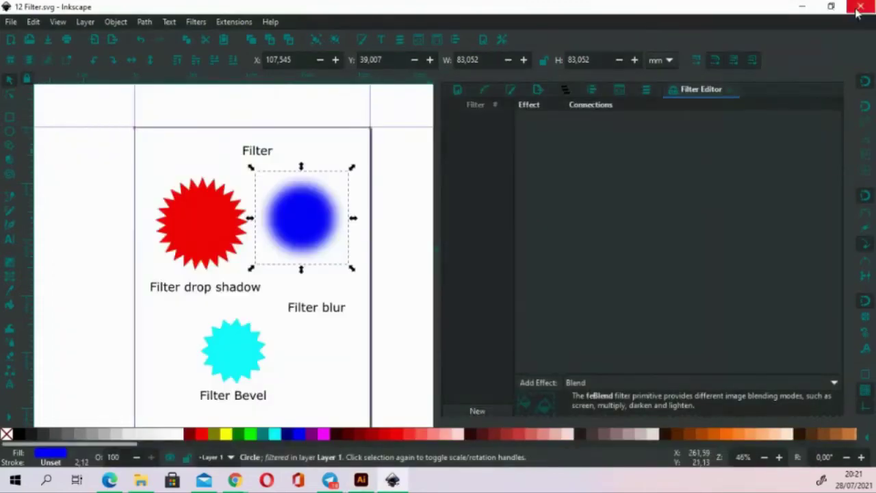
Close Inkscape's 12 Filter.svg and open 13 Pattern.svg in Adobe Illustrator 2021
left_click(861, 7)
left_click(233, 285)
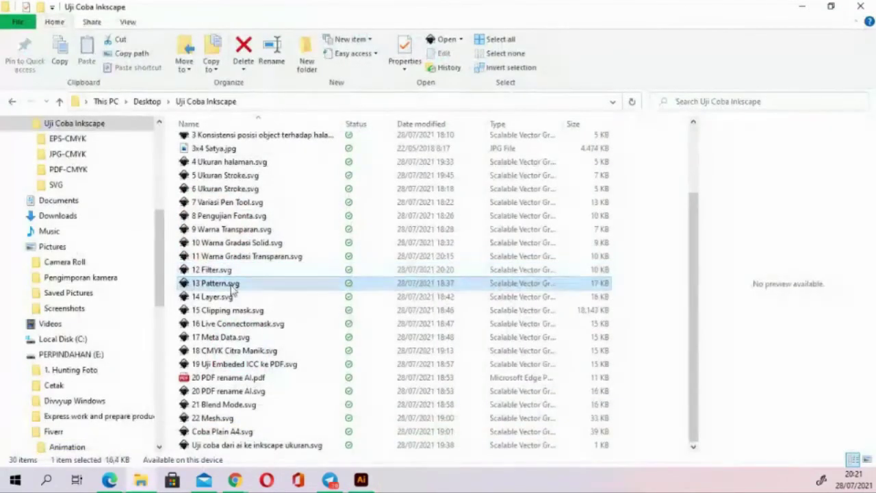
right_click(232, 289)
mouse_move(271, 307)
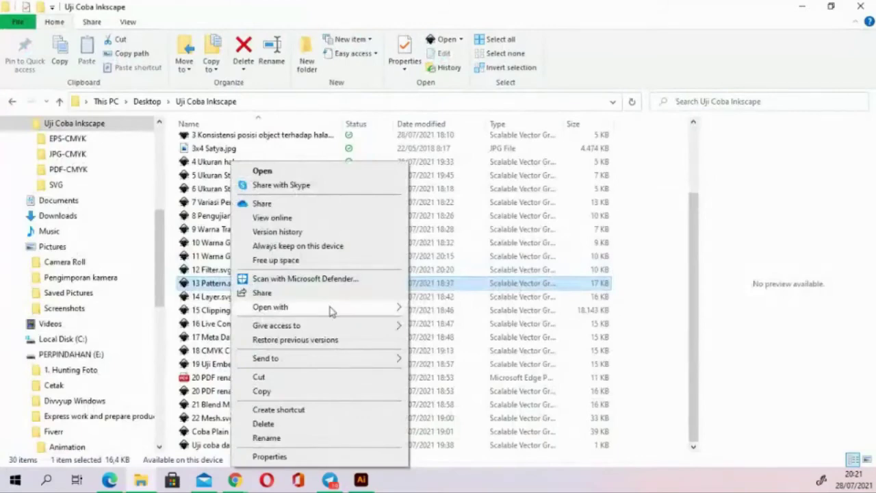
left_click(425, 309)
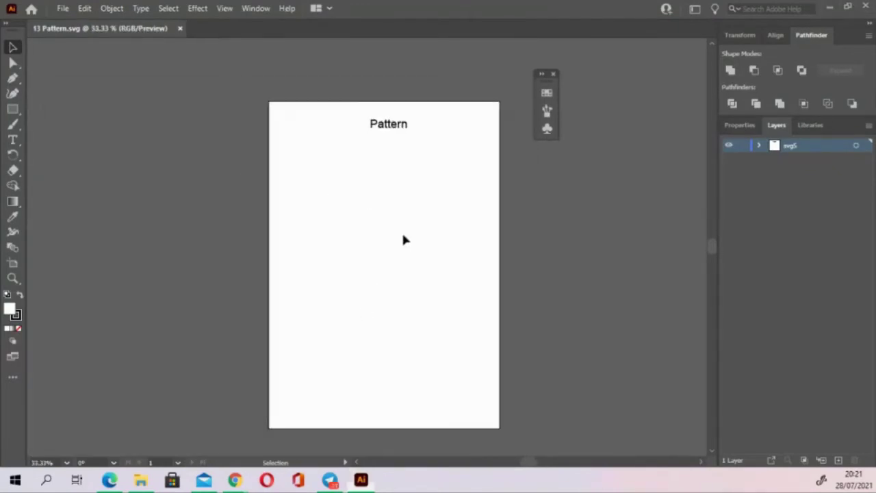
Back in File Explorer, open 13 Pattern.svg in Inkscape as well
key("alt+Tab")
right_click(233, 283)
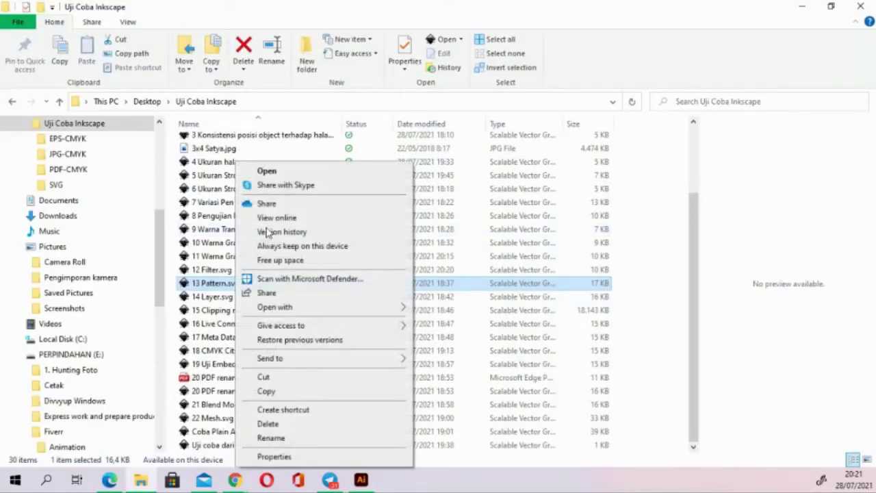
left_click(278, 173)
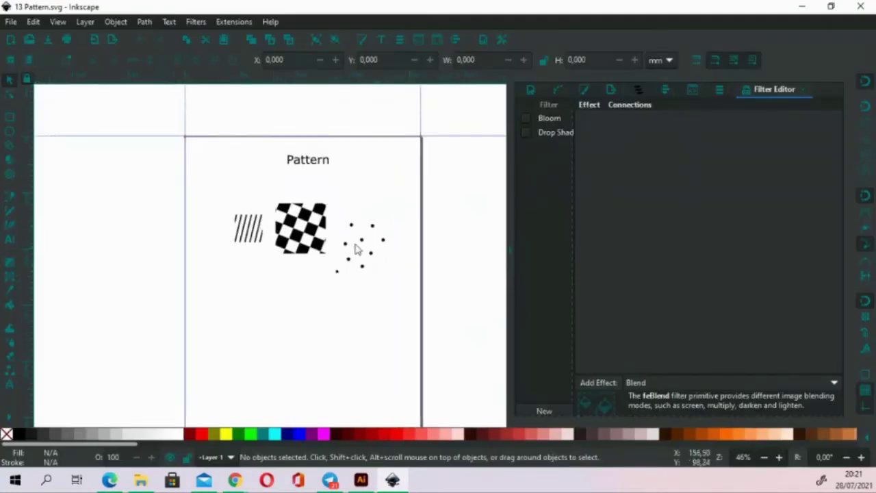
Select the 44.55 mm checkerboard-pattern square, then switch windows with Alt+Tab
left_click(318, 232)
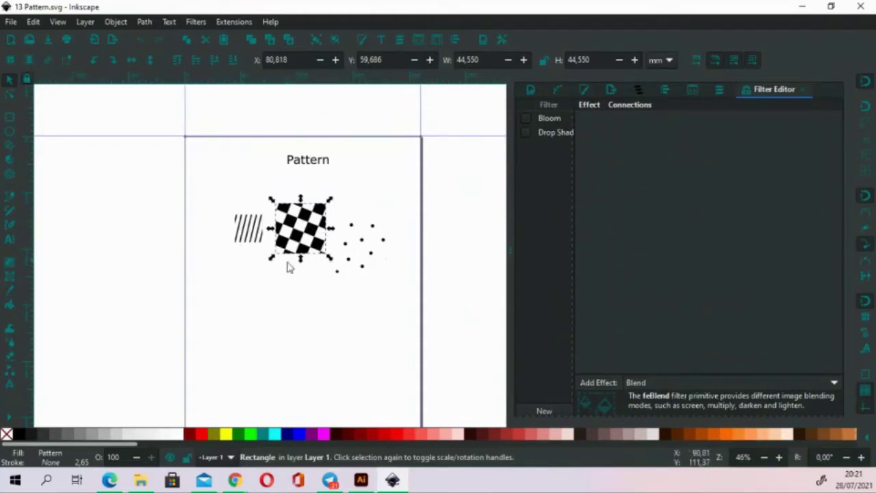
key("alt+Tab")
key("alt+Tab")
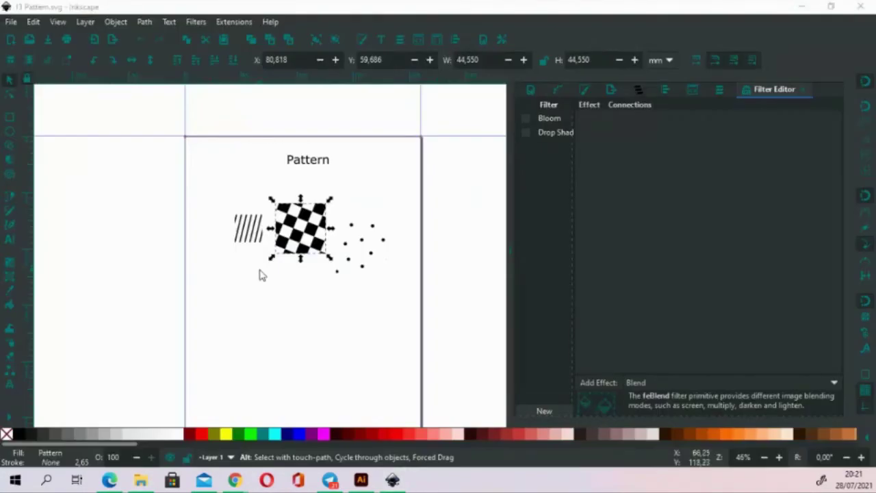
key("alt+Tab")
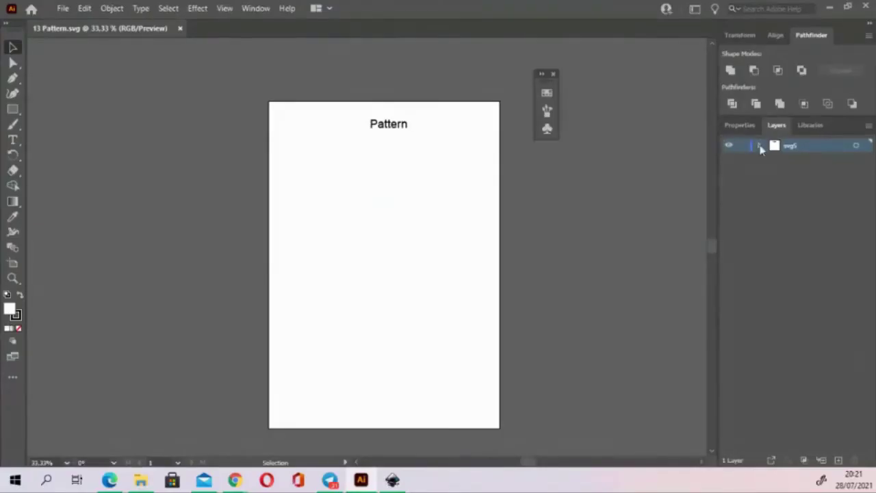
Expand svg5 and layer1 in Illustrator, select each imported pattern square, then close 13 Pattern.svg
left_click(760, 146)
left_click(773, 159)
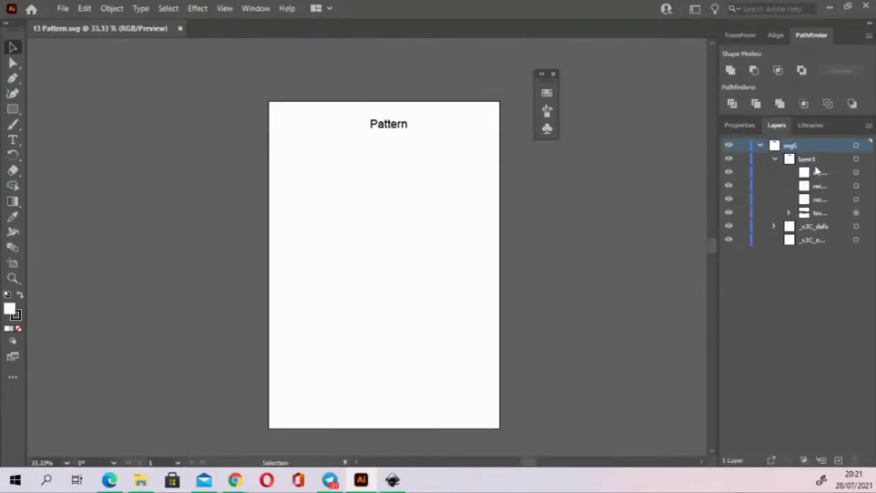
left_click(856, 172)
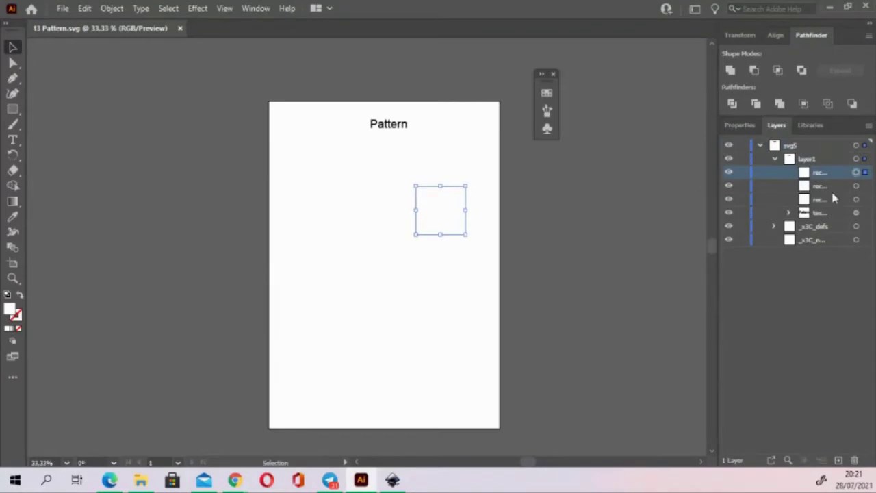
left_click(857, 185)
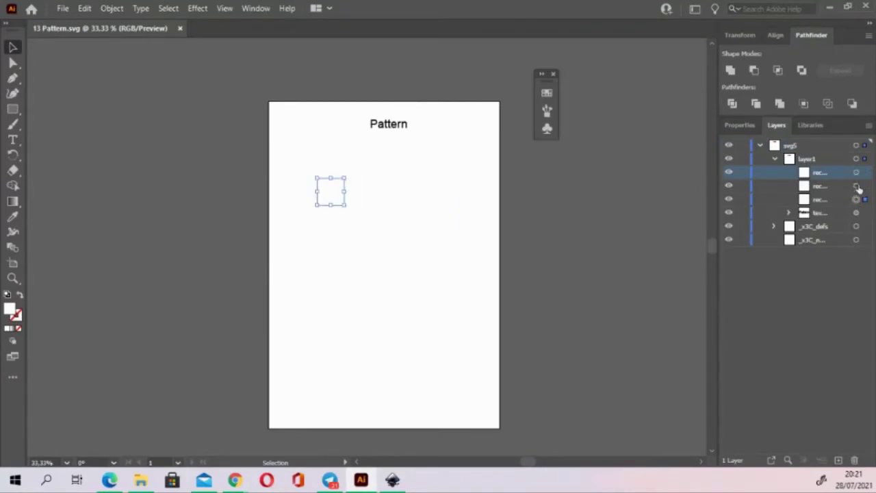
left_click(857, 186)
left_click(858, 199)
left_click(181, 30)
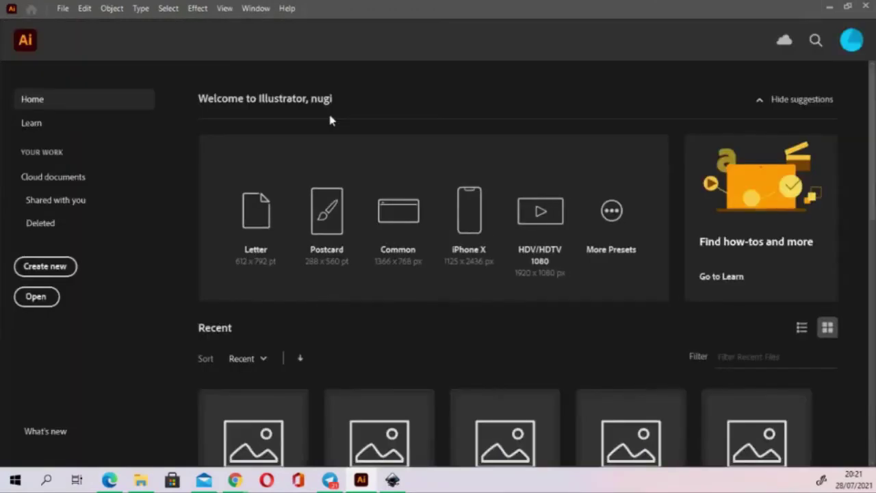
left_click(142, 481)
Select 14 Layer.svg in File Explorer and close Inkscape's copy of 13 Pattern.svg
left_click(210, 300)
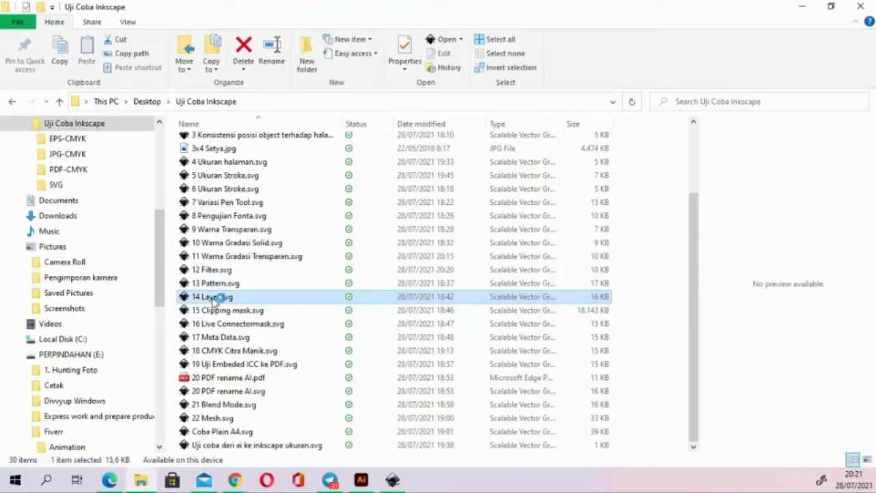
left_click(393, 482)
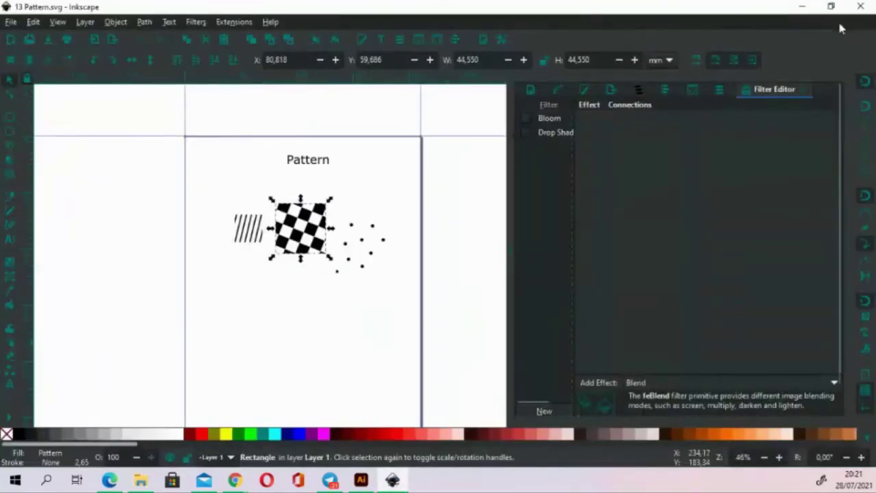
left_click(861, 6)
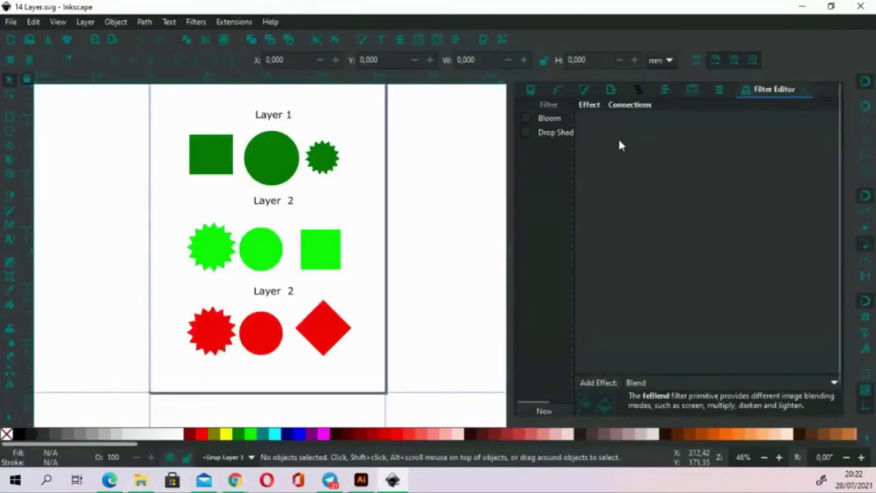
Show 14 Layer.svg's layers in Inkscape, collapse Layer 3, and pan to the Uji Layer title
left_click(647, 91)
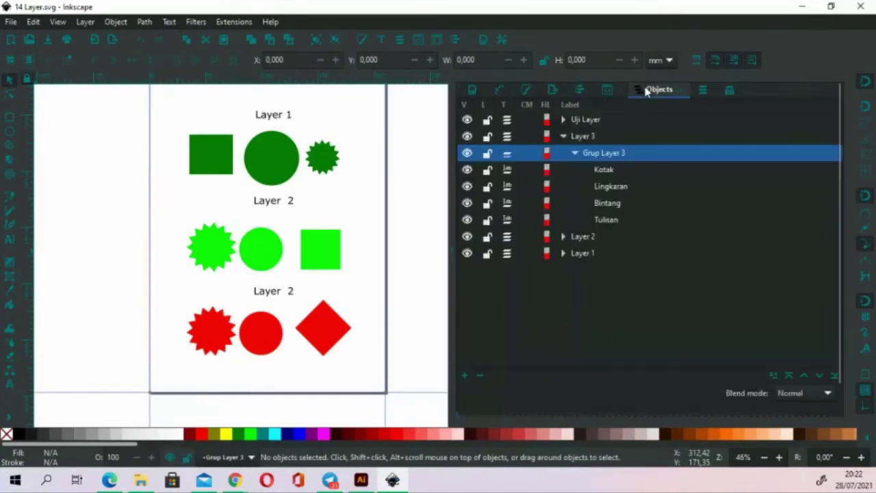
left_click(575, 154)
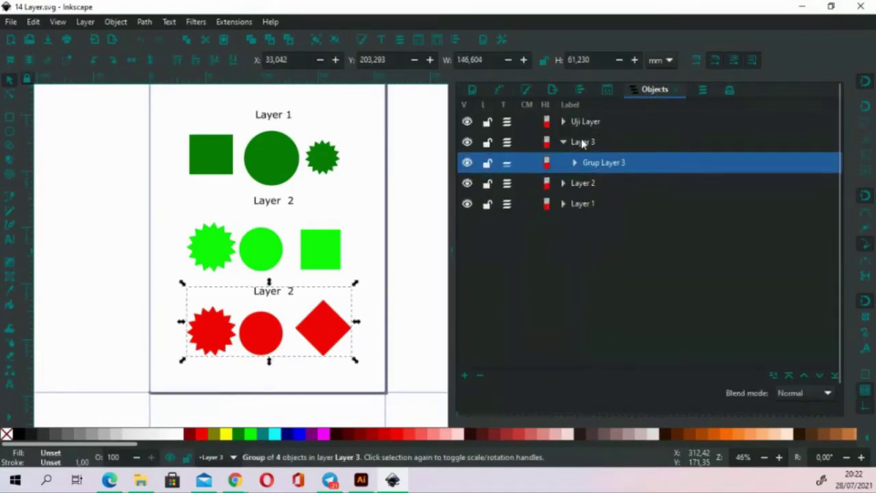
left_click(564, 142)
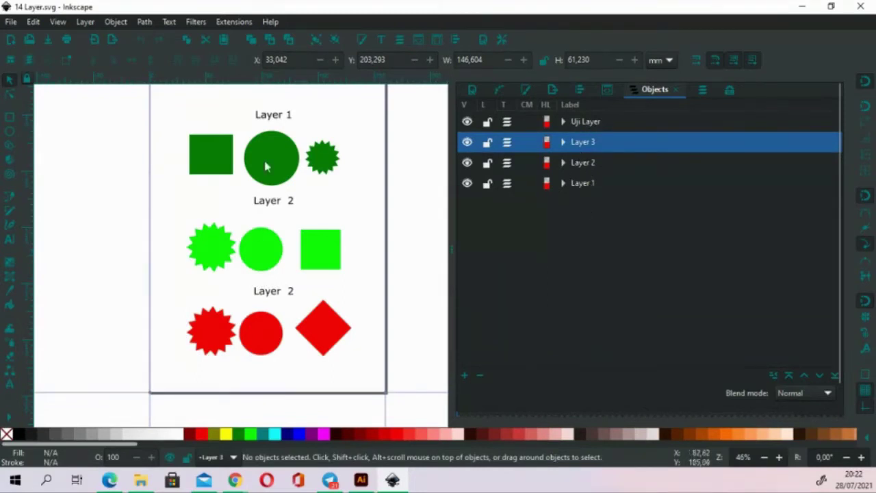
mouse_move(349, 207)
left_mouse_down()
mouse_move(328, 231)
mouse_move(332, 226)
left_mouse_up()
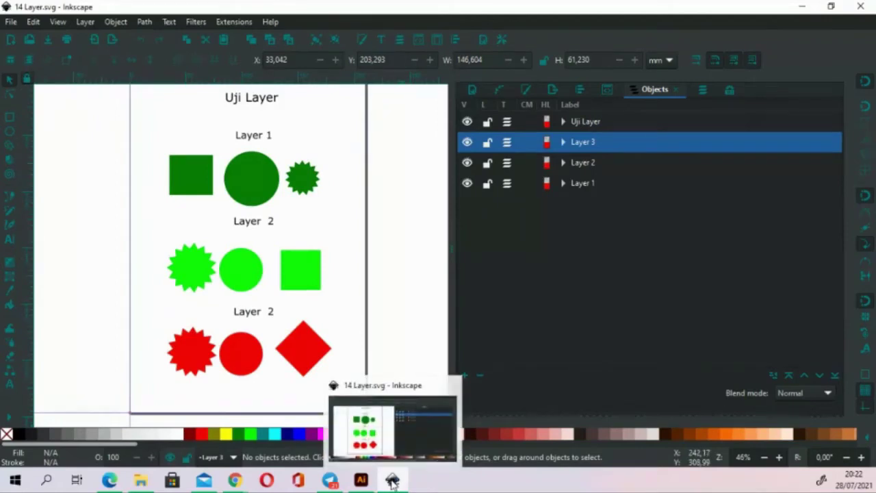
left_click(361, 481)
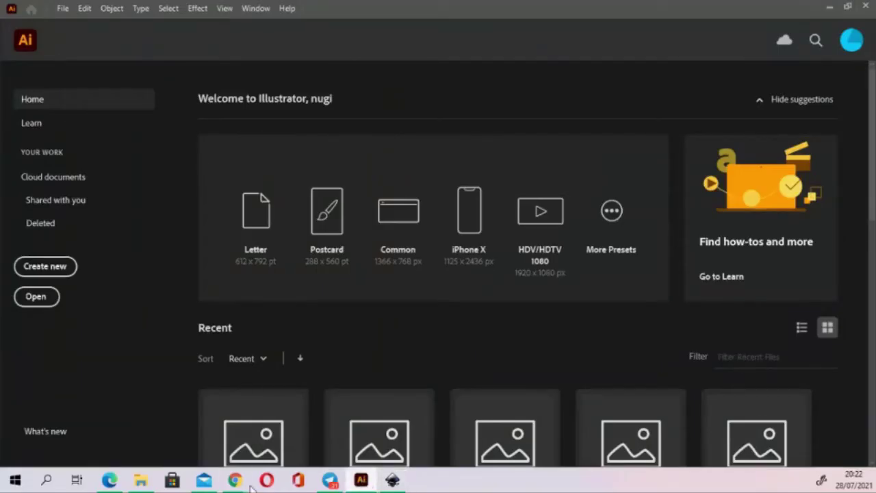
left_click(141, 481)
Open 14 Layer.svg with Adobe Illustrator 2021 and expand svg5 to reveal layer1–layer4
right_click(241, 299)
mouse_move(281, 307)
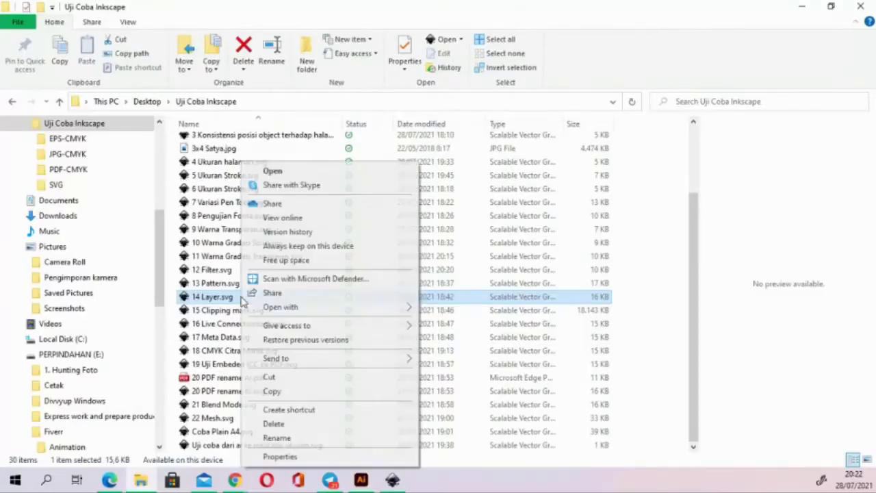
left_click(438, 308)
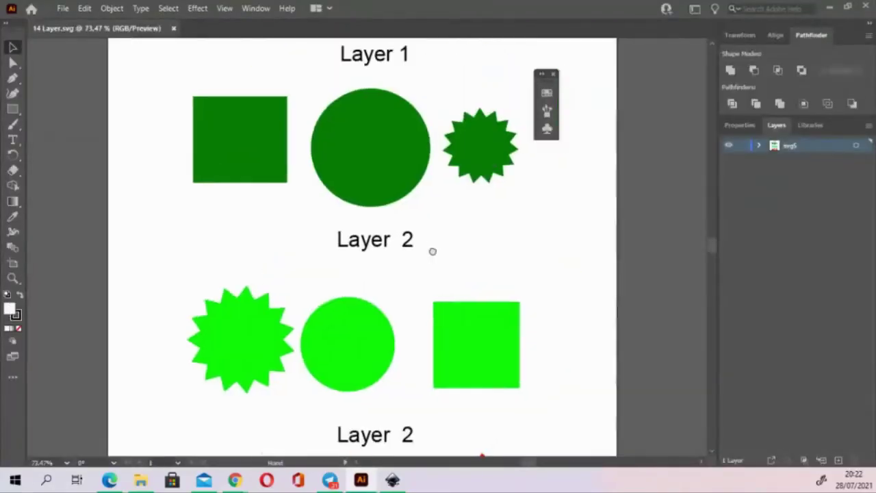
left_click(758, 147)
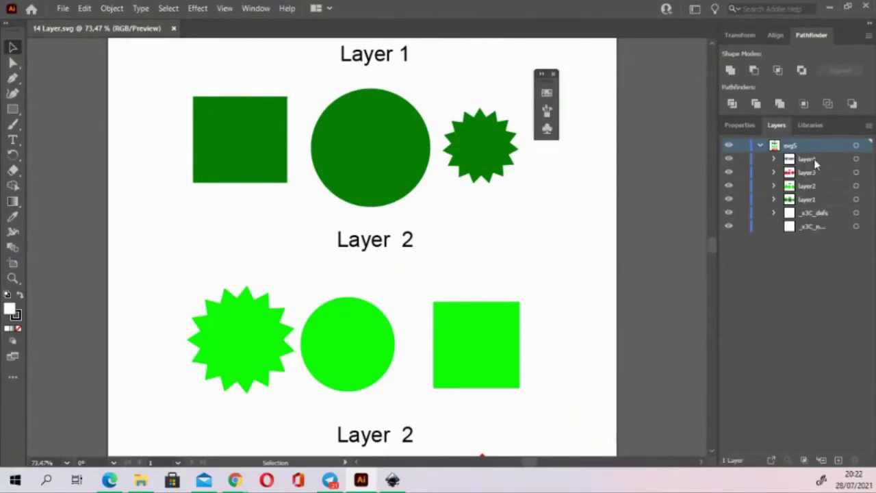
Switch back and forth between Inkscape and Illustrator to compare their layer lists
left_click(392, 480)
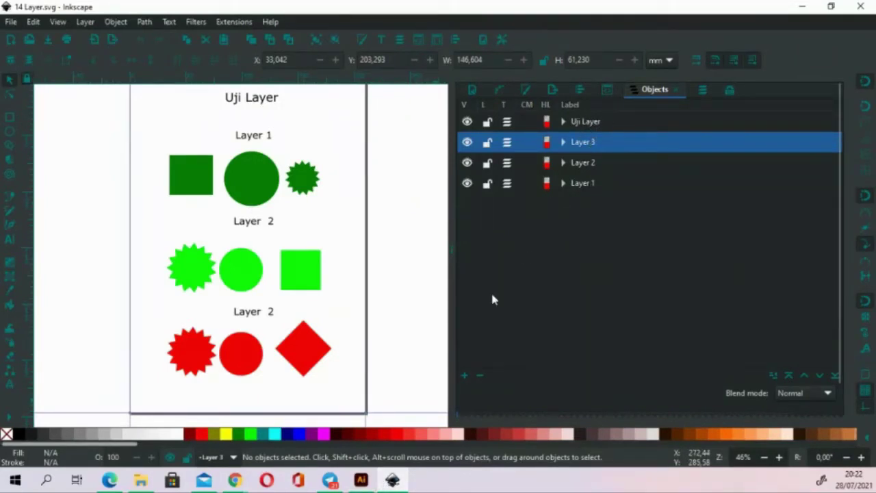
key("alt+Tab")
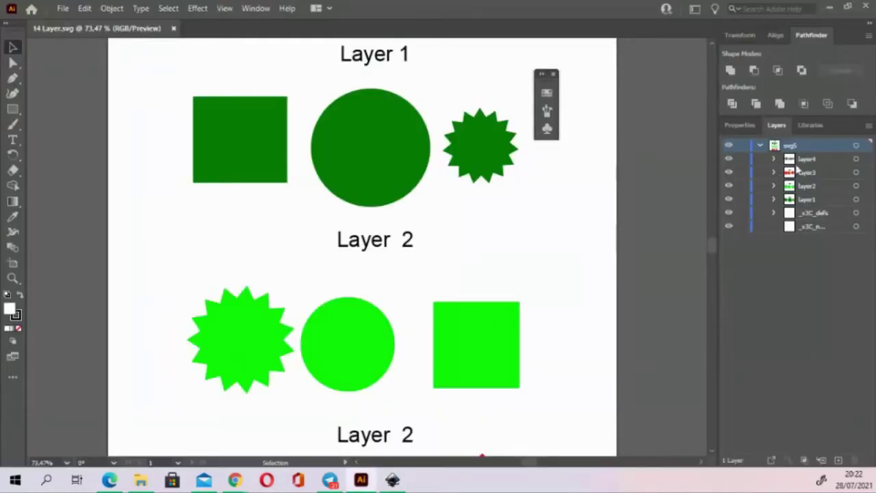
key("alt+Tab")
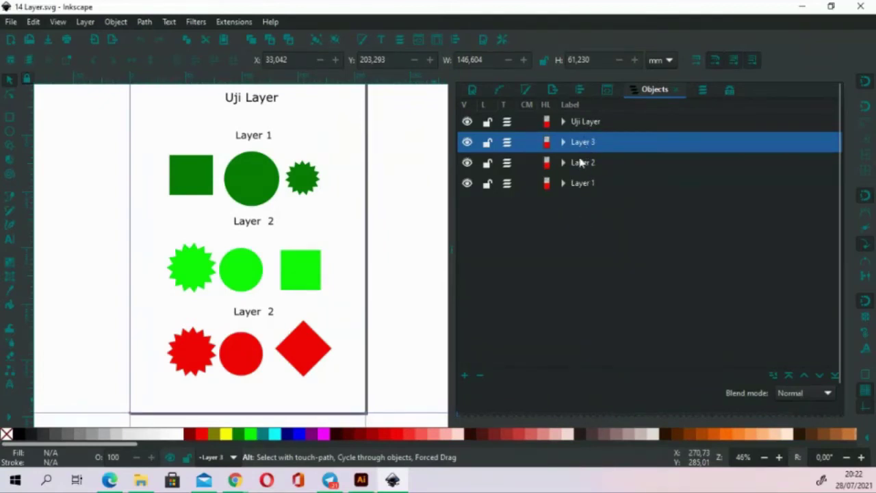
In Inkscape, expand Layer 3 and Grup Layer 3 and select Kotak, Bintang and Tulisan
left_click(563, 142)
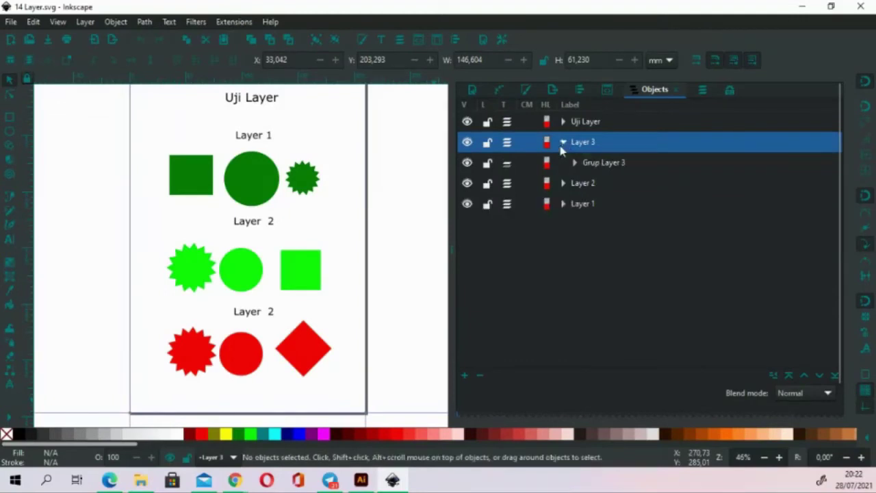
left_click(575, 162)
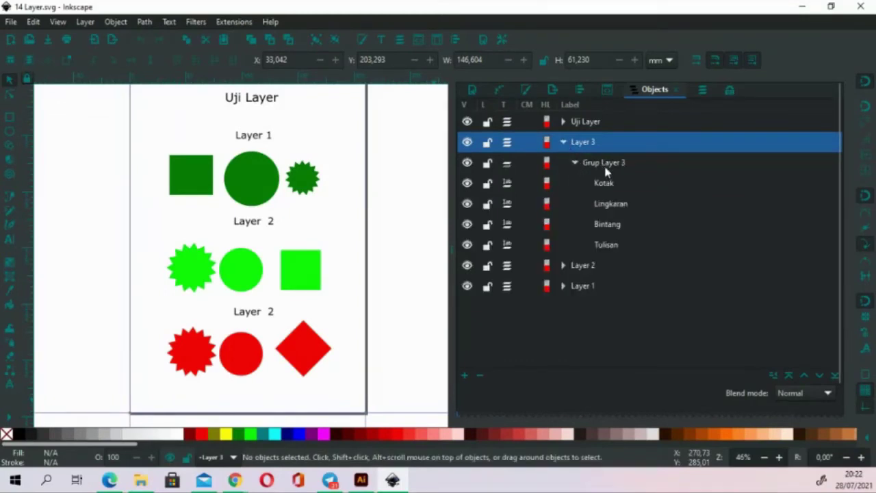
left_click(603, 183)
left_click(607, 224)
left_click(606, 244)
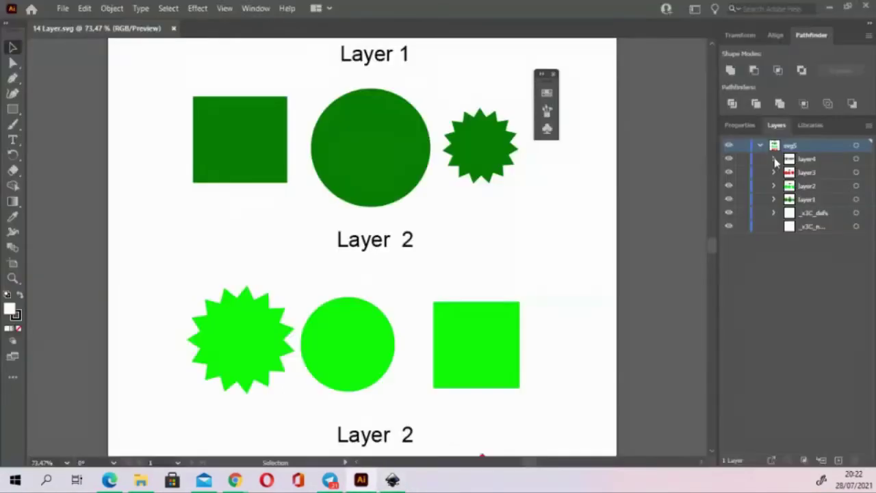
In Illustrator, expand layer4, layer3 and group g74732, widening the dock to read full names
left_click(774, 159)
left_click(773, 173)
left_click(788, 187)
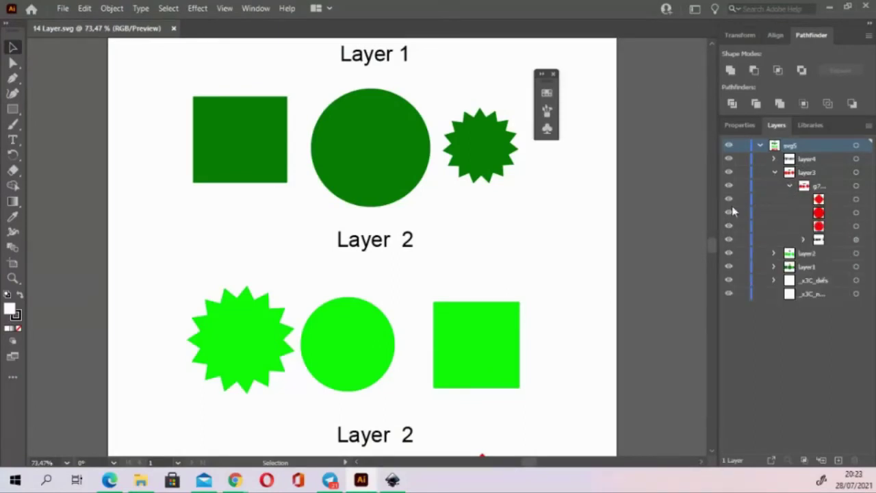
left_click_drag(721, 212, 674, 205)
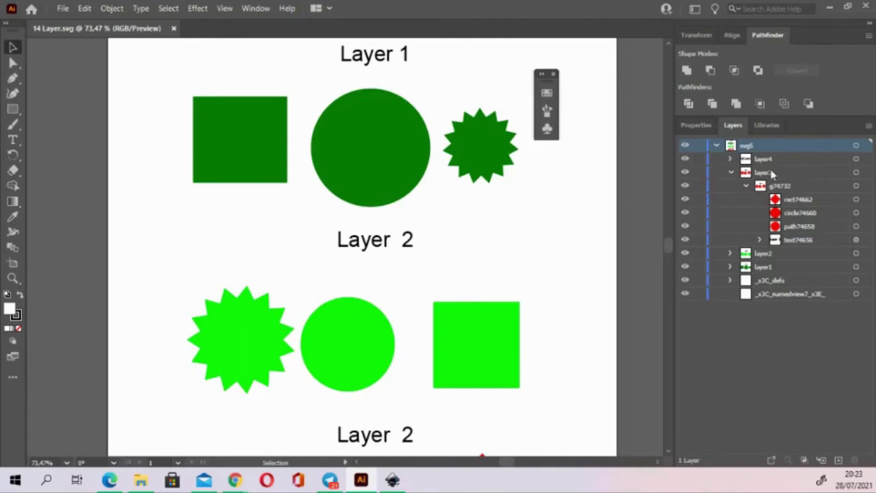
left_click(731, 172)
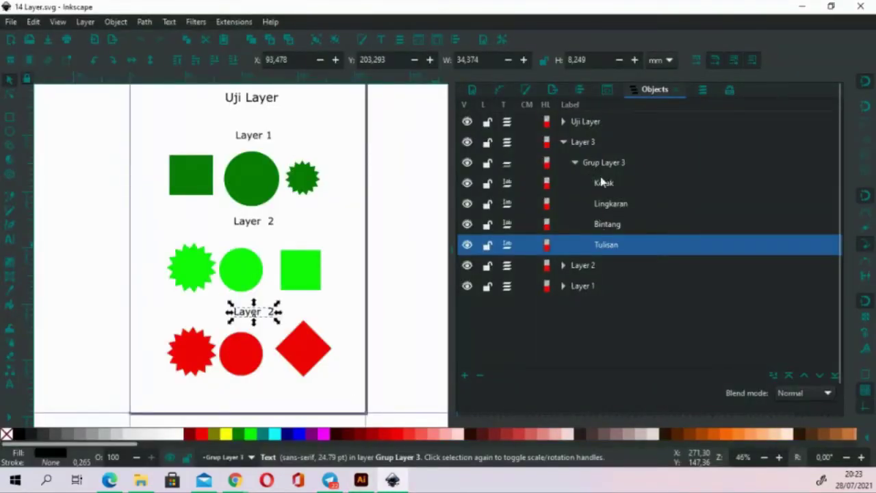
Expand Inkscape's Layer 2, then expand Illustrator's layer2 and select the green square rect71959
left_click(564, 265)
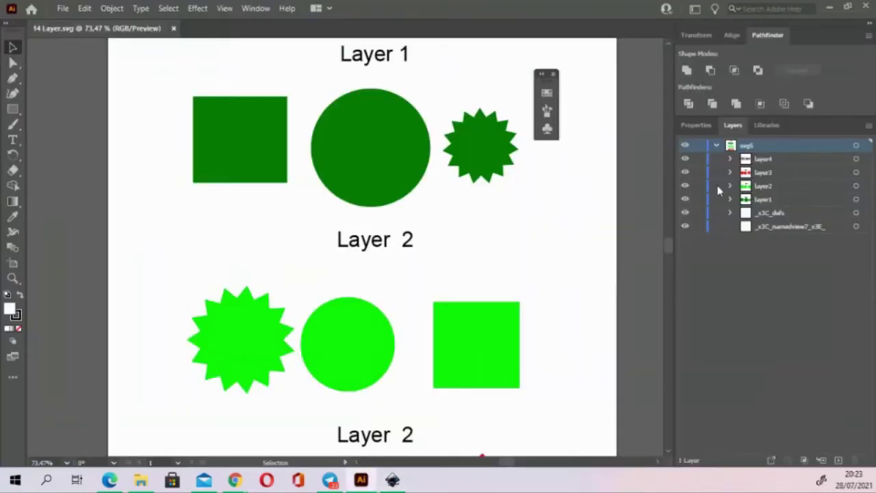
left_click(731, 186)
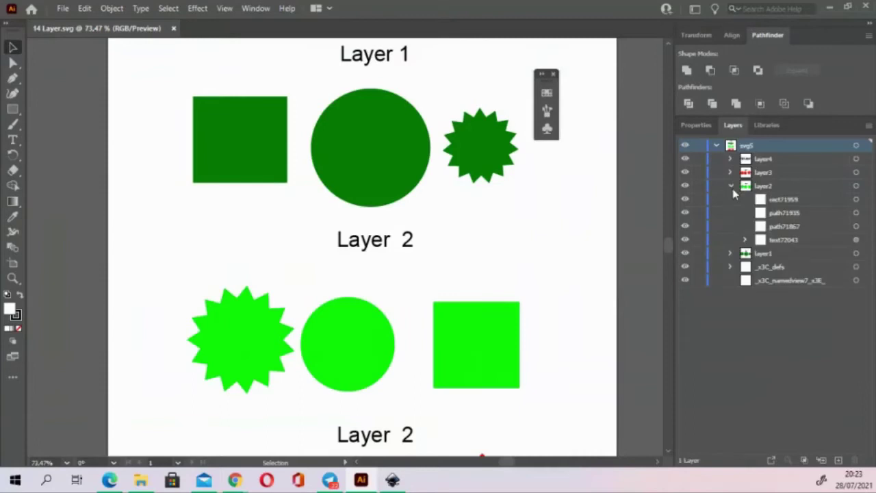
left_click(785, 200)
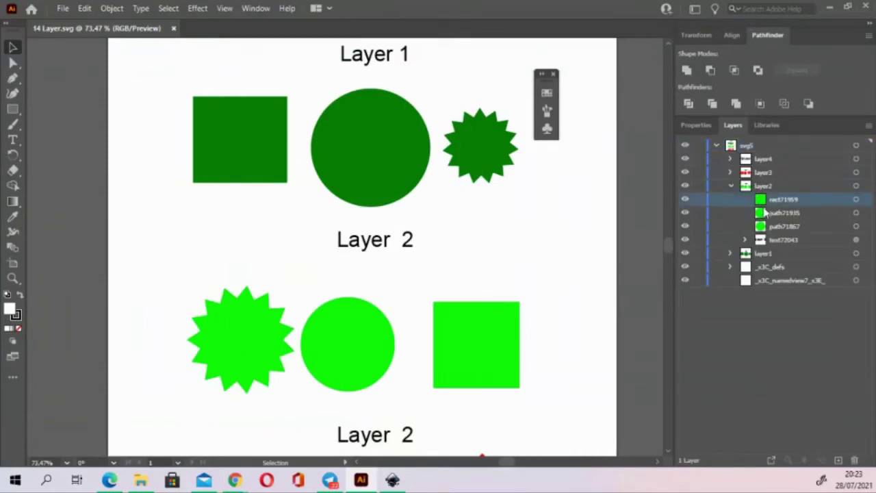
left_click(856, 199)
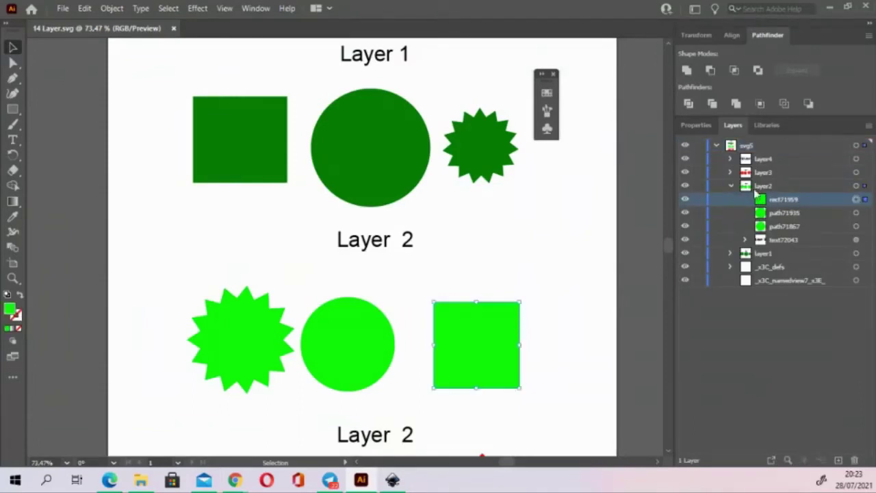
scroll(585, 221, "up", 1)
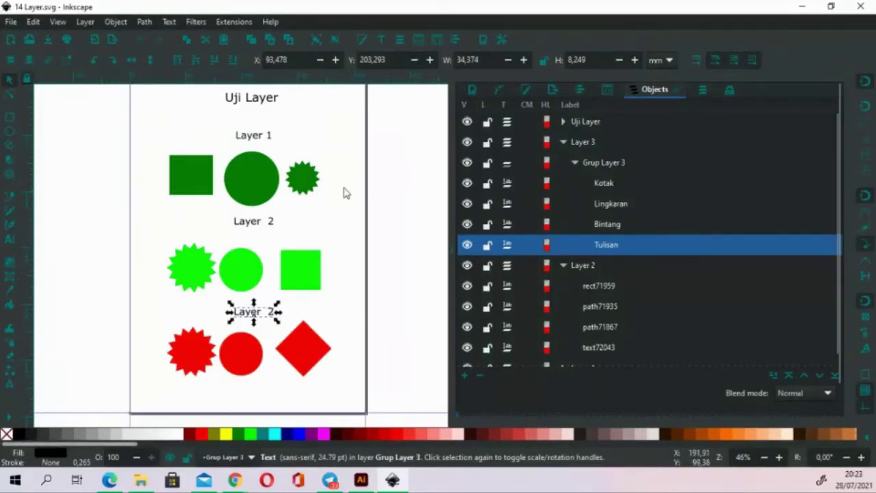
scroll(344, 194, "down", 1)
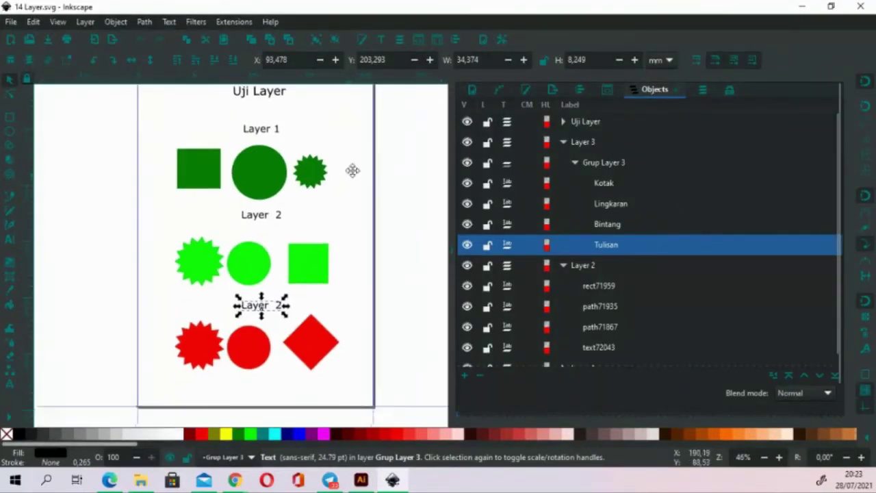
Select Uji Layer in Inkscape and collapse Layer 3 and Layer 2
left_click(597, 200)
left_click(582, 124)
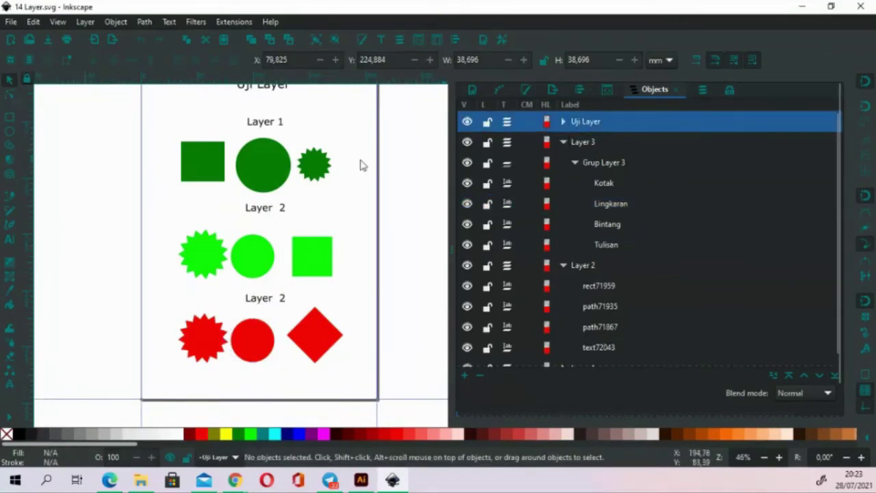
scroll(359, 184, "up", 2)
scroll(363, 212, "up", 1)
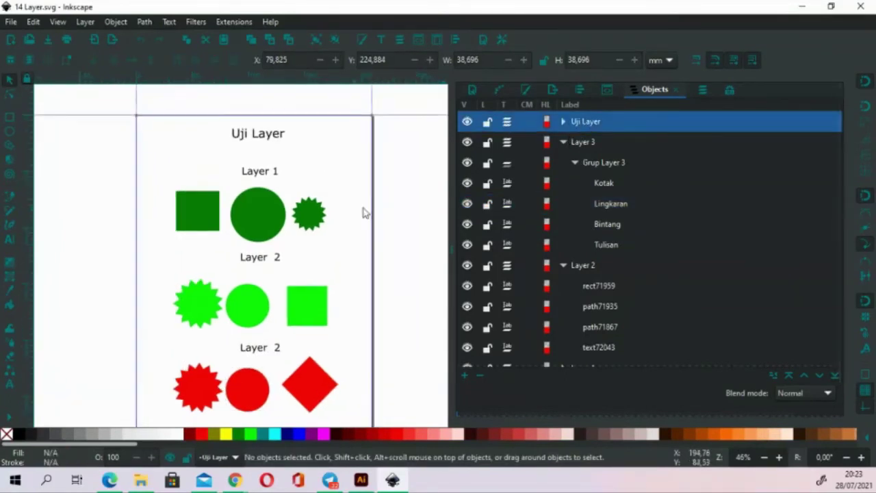
left_click(562, 142)
left_click(563, 162)
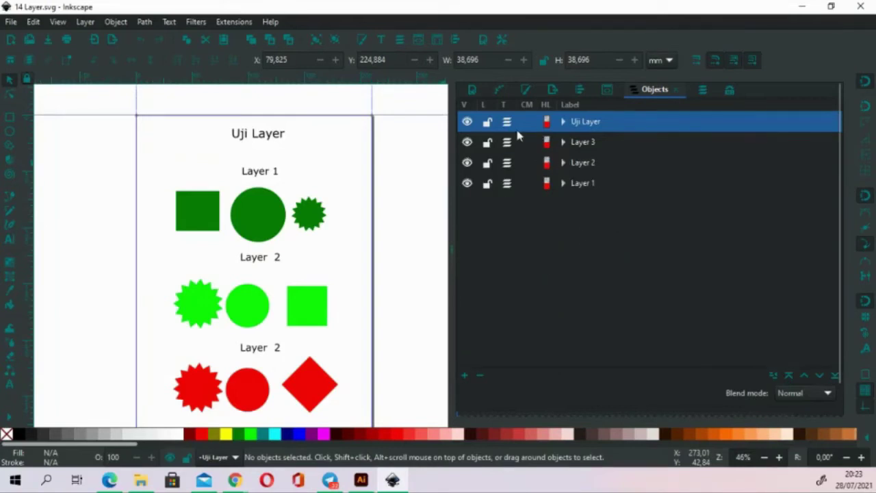
Convert Uji Layer, Layer 3, Layer 2 and Layer 1 into groups in the Objects panel
left_click(507, 122)
left_click(507, 142)
left_click(507, 163)
left_click(508, 183)
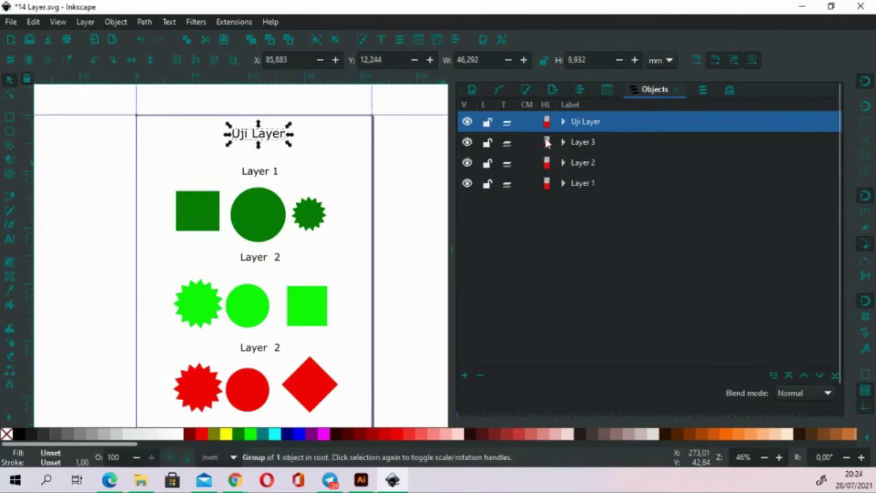
Bring up Object Properties for Uji Layer and move the dialog aside
right_click(591, 122)
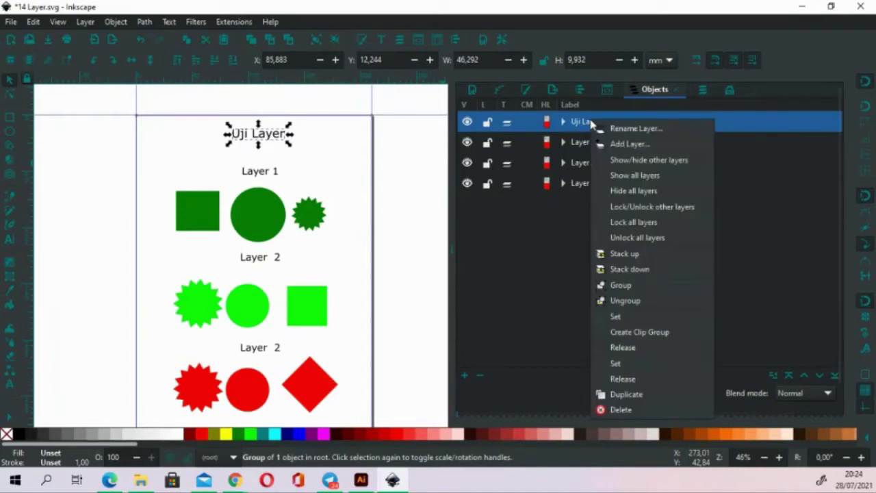
left_click(285, 142)
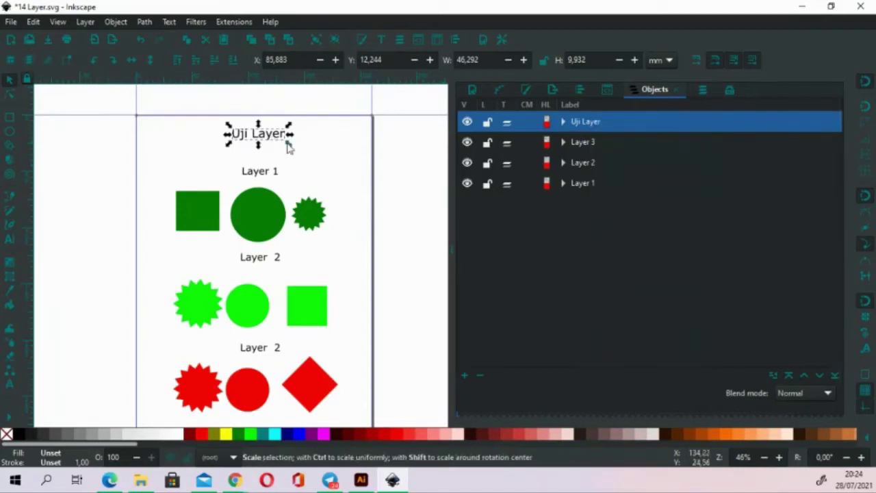
right_click(281, 141)
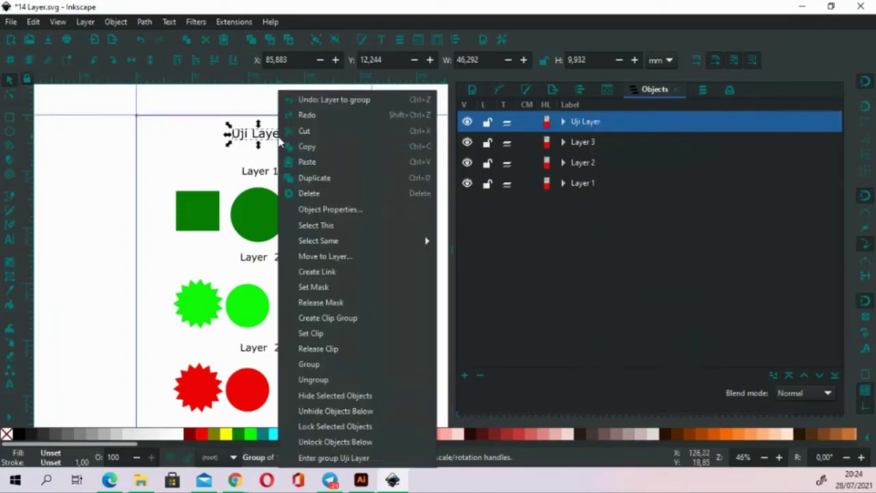
left_click(323, 210)
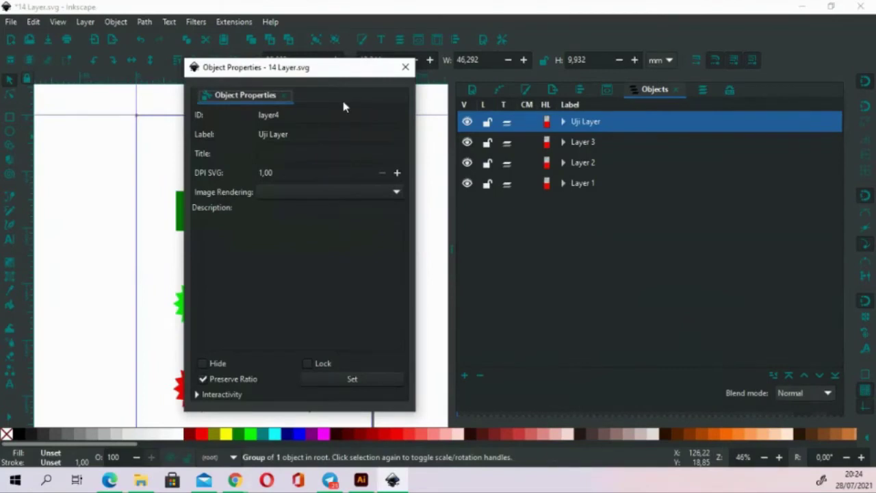
left_click_drag(332, 72, 363, 170)
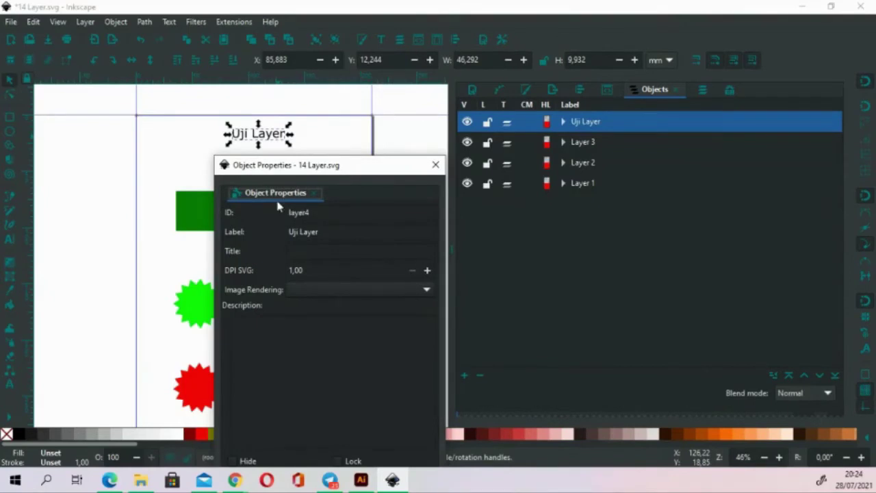
Replace the top layer's ID with 'Uji Layer' after comparing with Illustrator
left_click(361, 480)
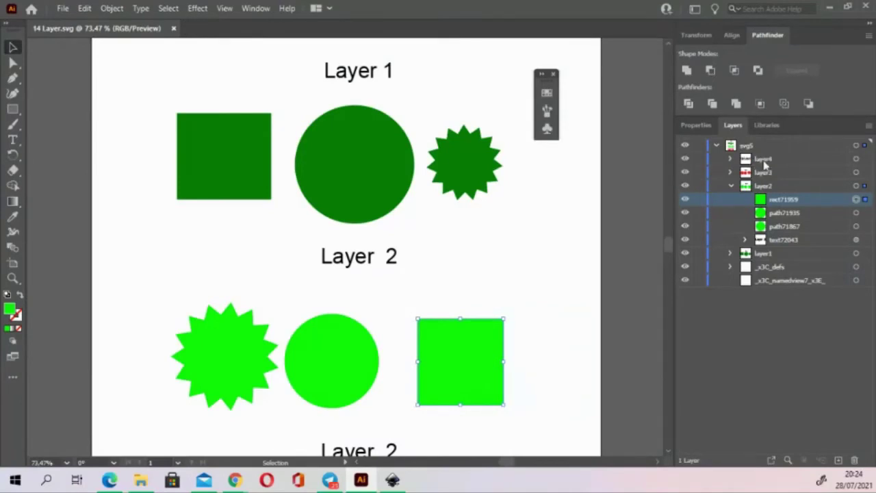
key("alt+Tab")
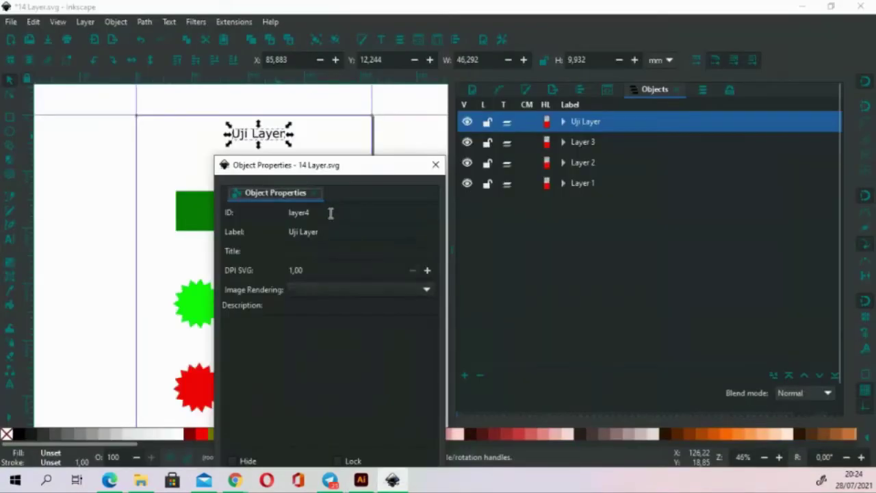
double_click(327, 213)
type("U")
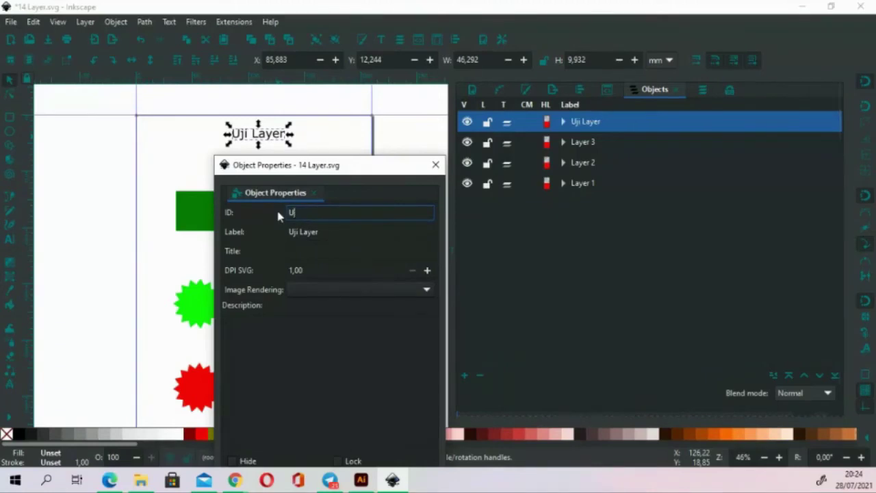
type("ji La")
type("yer")
left_click_drag(347, 178, 285, 102)
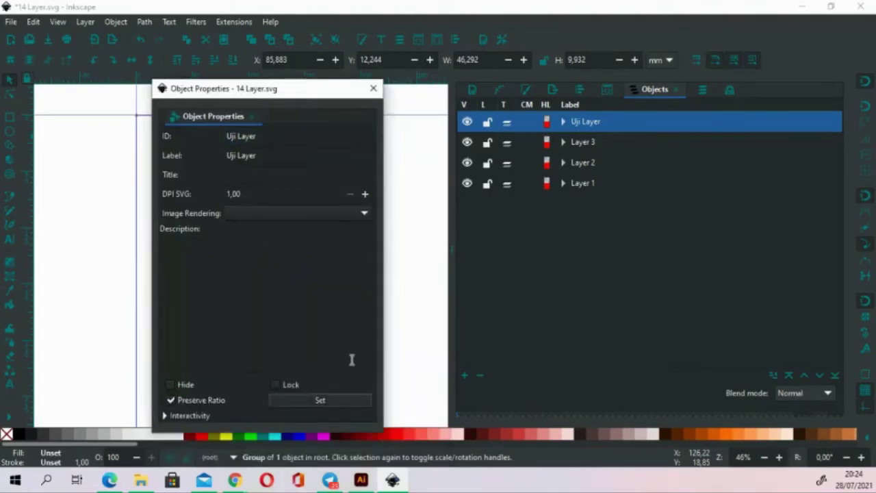
Set Layer 3's ID to 'Uji Layer 2'
left_click(573, 142)
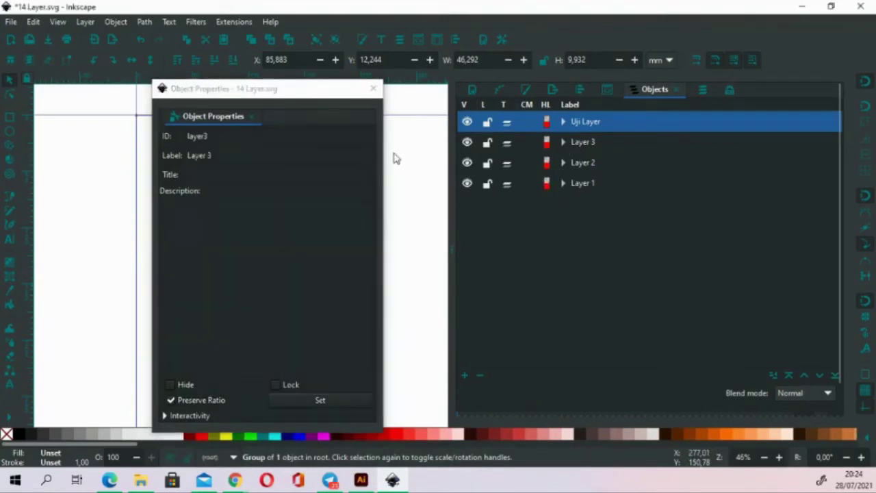
left_click(228, 135)
left_click_drag(225, 135, 187, 137)
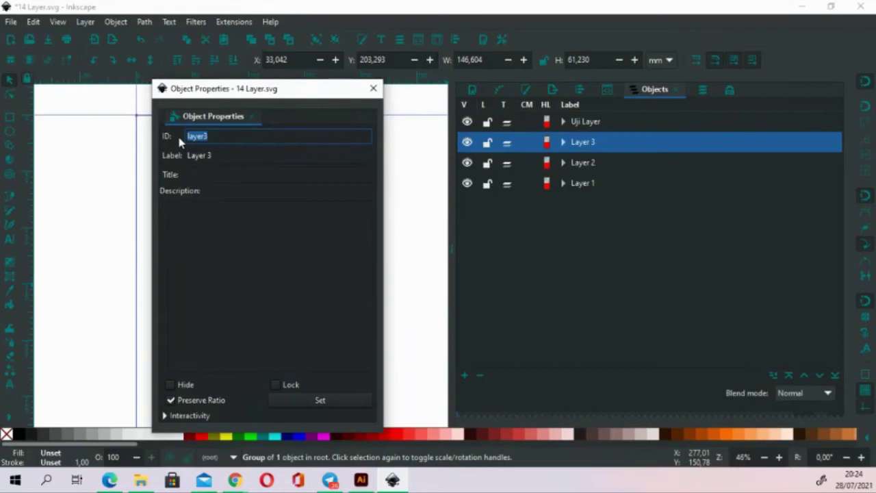
type("Uji Layer")
type(" 2")
left_click(304, 398)
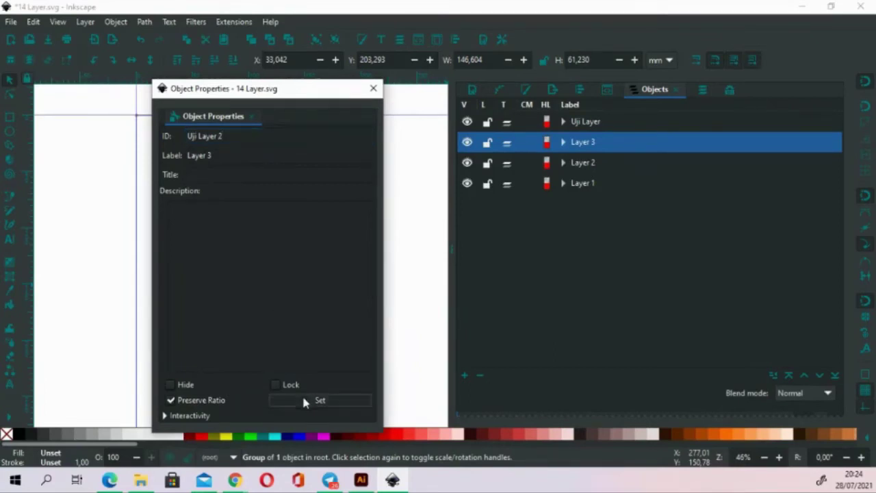
Set Layer 2's ID to 'Uji Layer 3' and Layer 1's ID to 'Uji Layer 4'
left_click(587, 162)
double_click(225, 137)
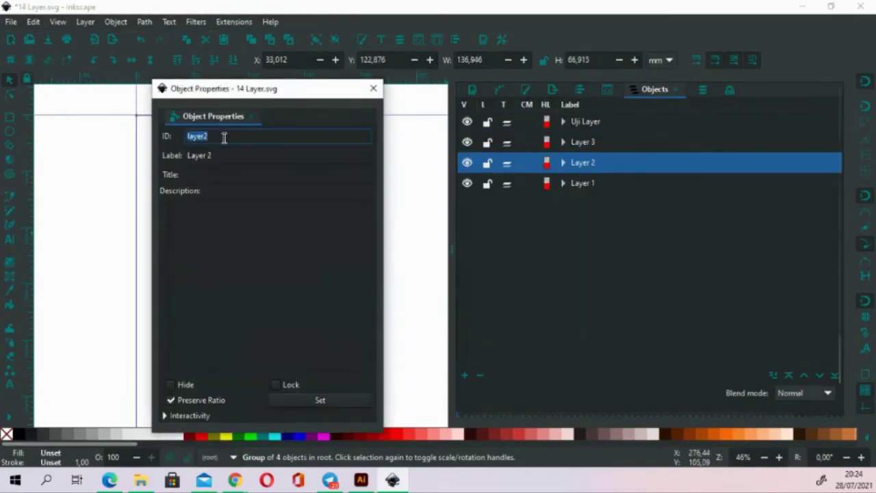
type("Uji L")
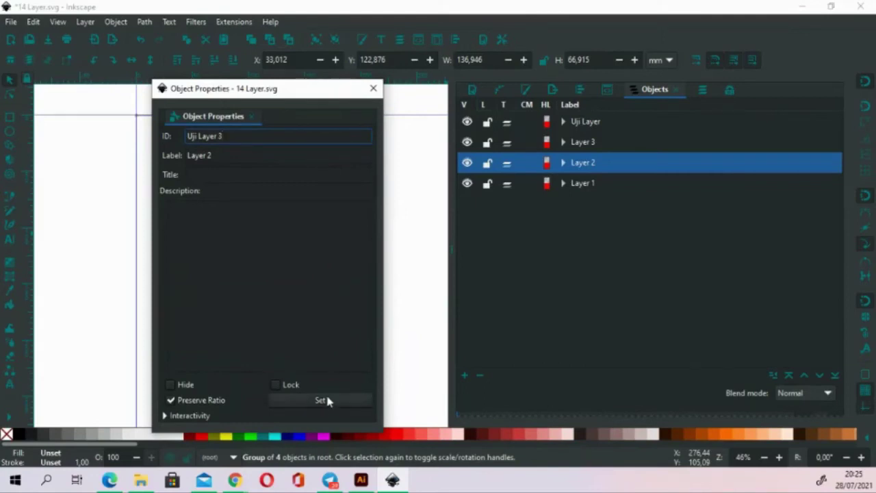
left_click(327, 401)
left_click(581, 182)
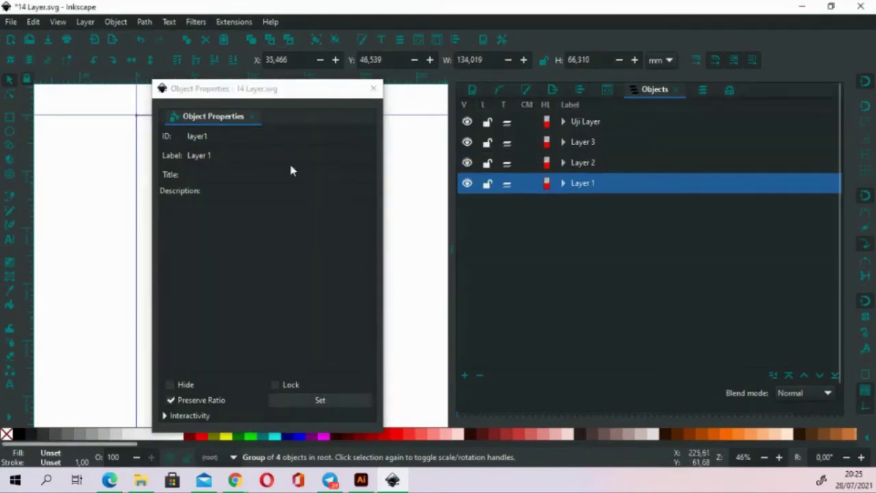
left_click(232, 137)
double_click(231, 137)
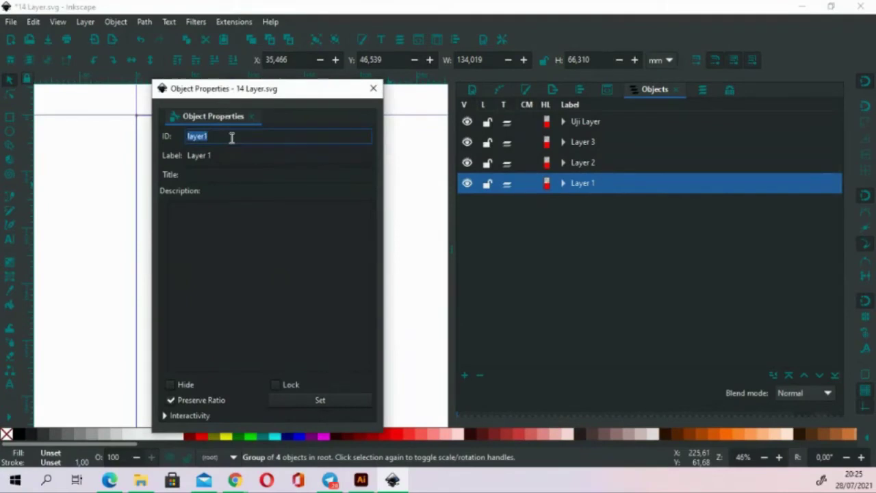
type("Uji Layer")
type(" 4")
left_click(320, 402)
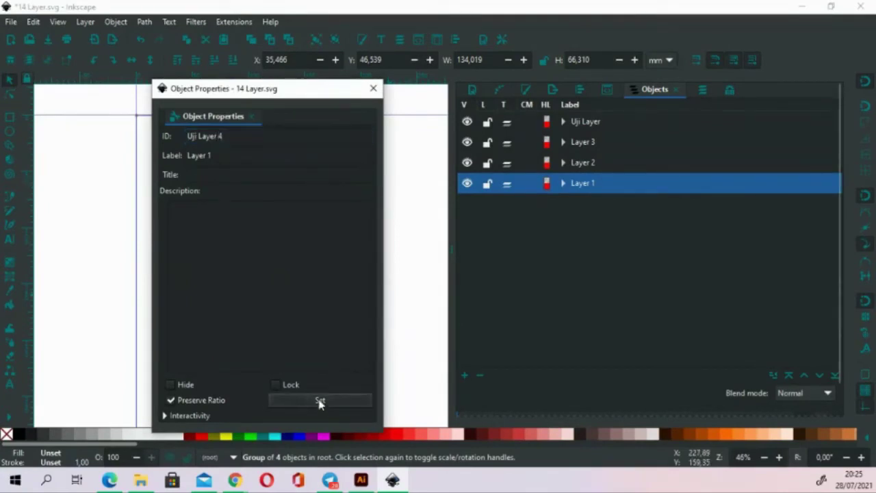
left_click(563, 142)
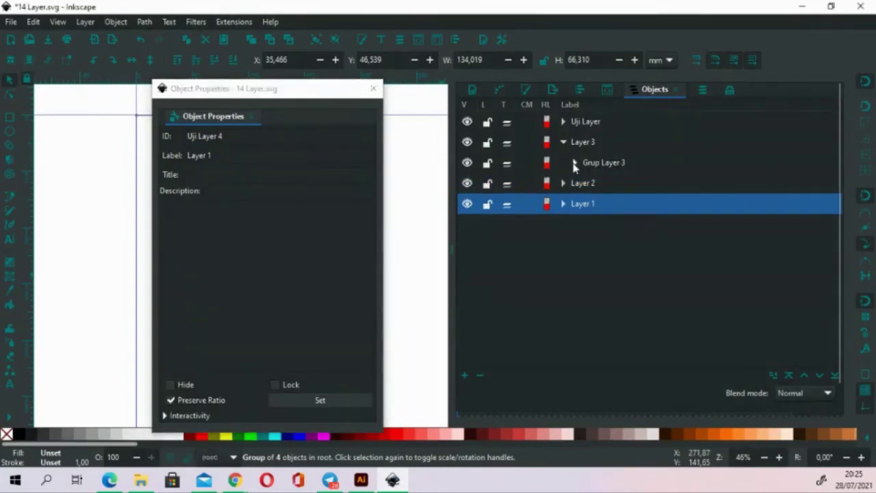
Replace Grup Layer 3's ID g74732 with 'Grup Layer 3'
left_click(575, 164)
left_click(596, 171)
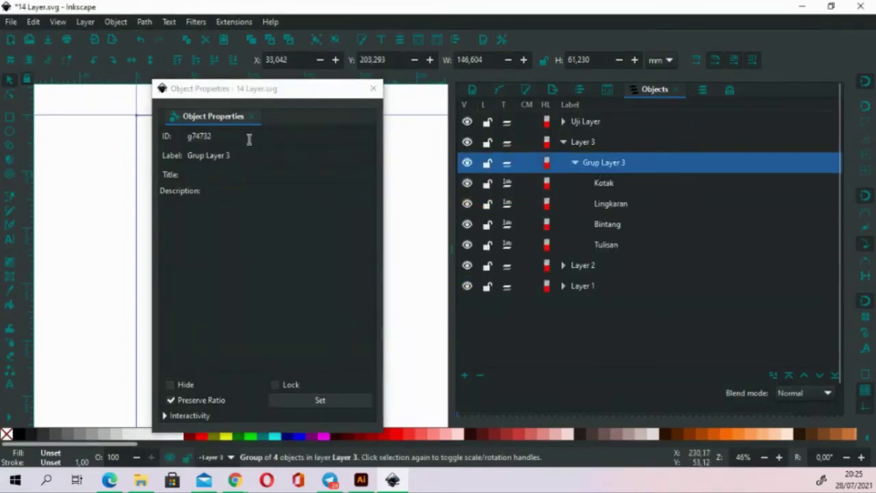
left_click_drag(251, 137, 179, 139)
type("Grup")
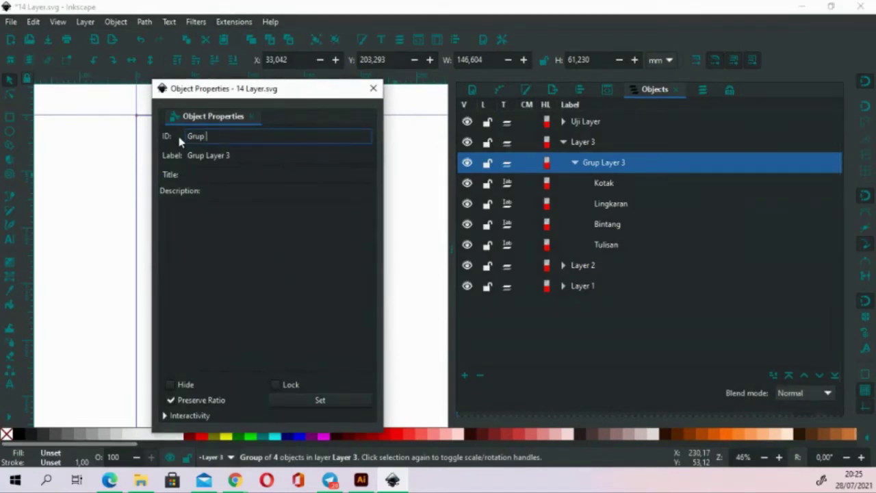
type(" Layer 3")
left_click(286, 400)
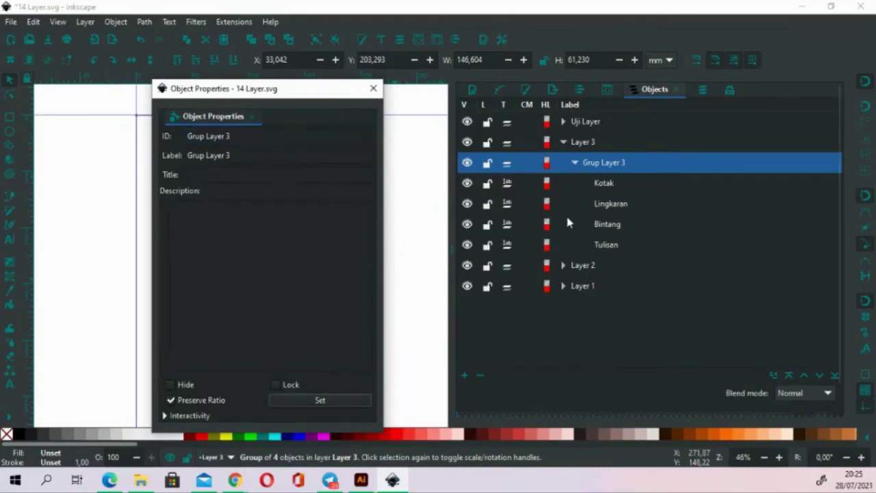
Change the rectangle's ID to Kotak and the circle's ID to Lingkaran
left_click(579, 188)
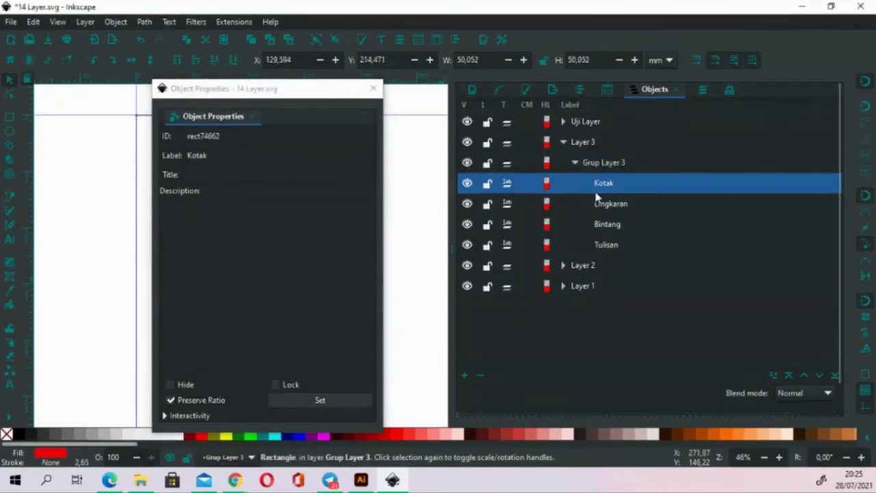
double_click(229, 137)
type("Kotak")
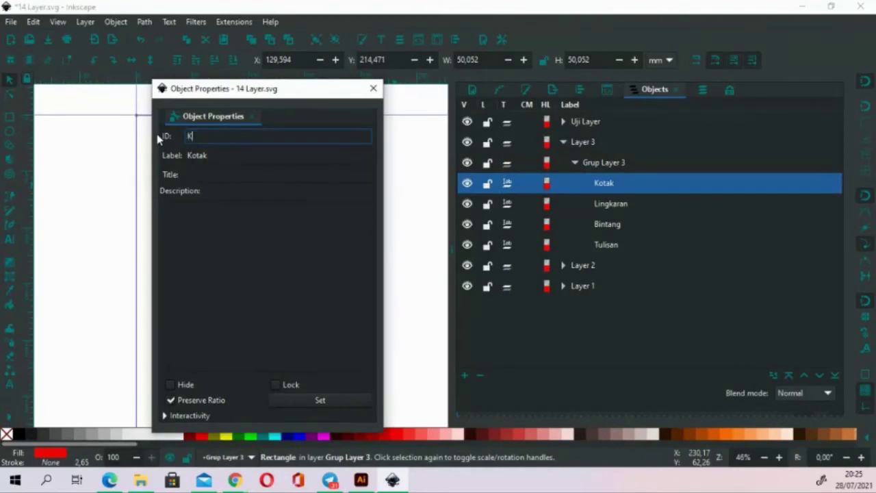
left_click(338, 401)
left_click(612, 206)
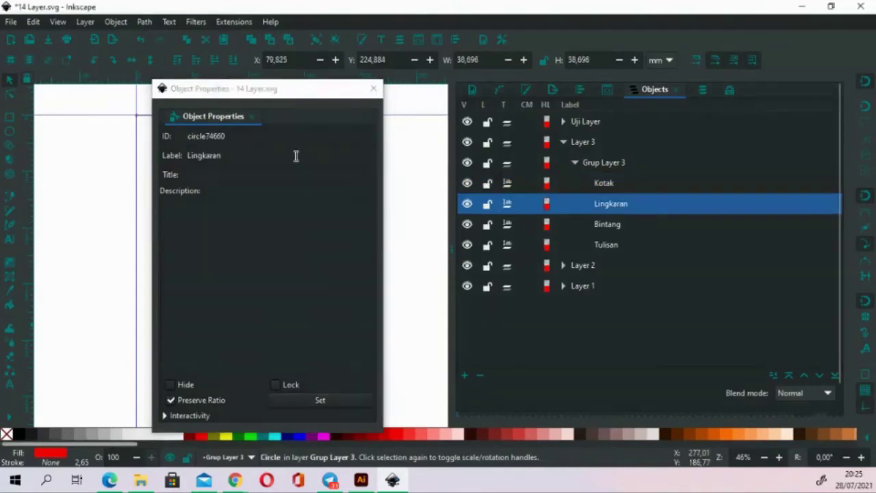
left_click_drag(235, 135, 183, 137)
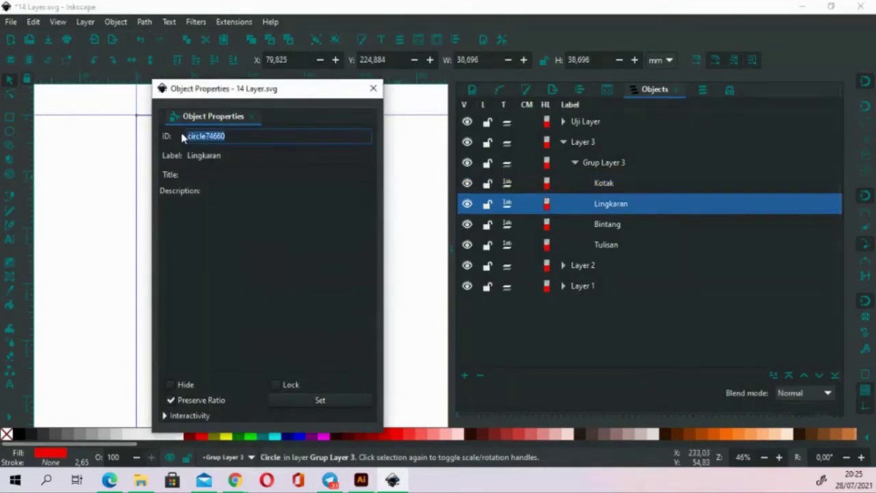
type("Lingkaran")
left_click(312, 401)
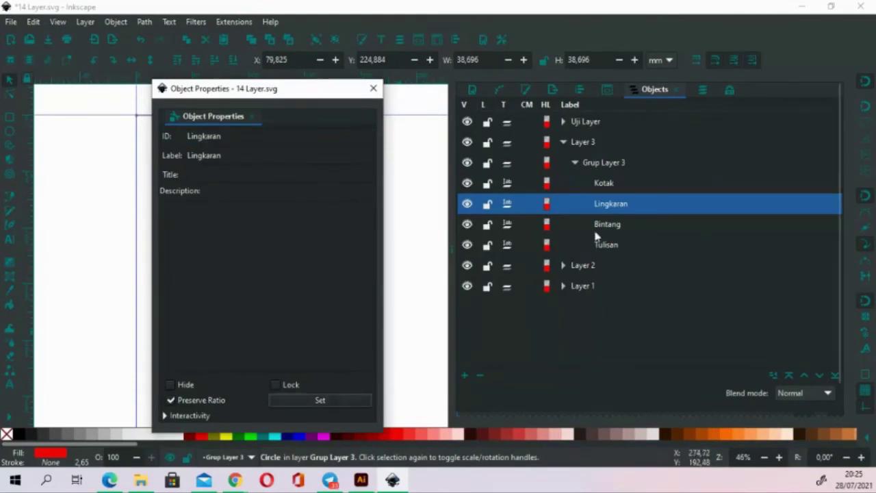
Change the star's ID to Bintang and the text's ID to Tulisan
left_click(542, 222)
left_click(249, 136)
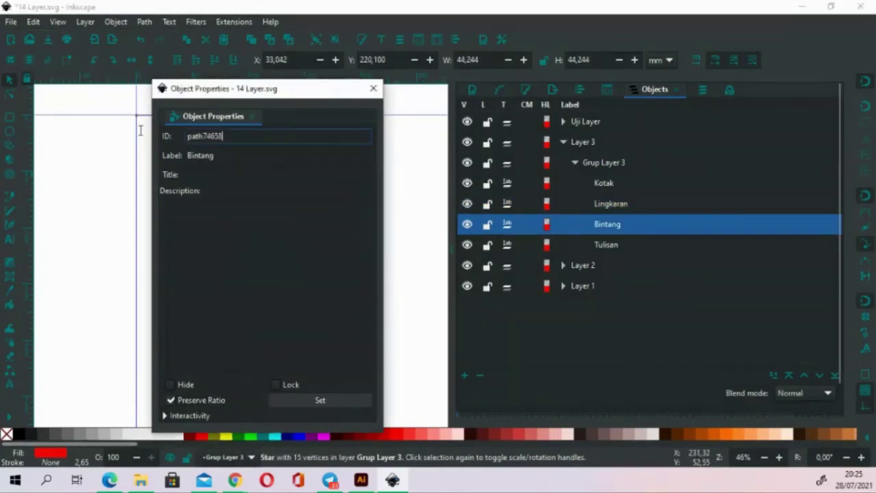
key("ctrl+a")
type("Bintang")
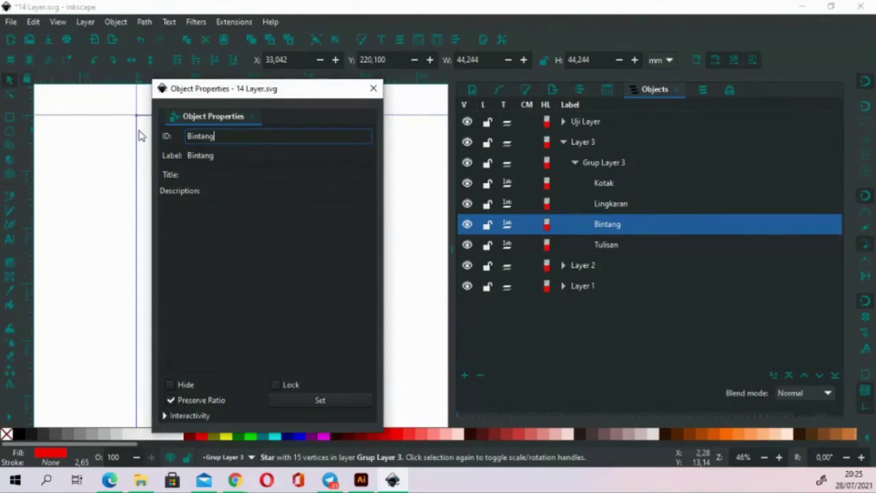
left_click(330, 398)
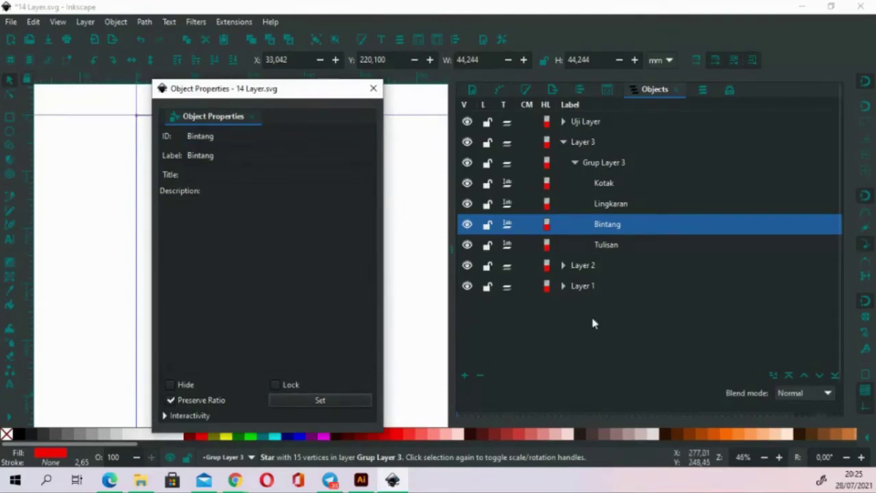
left_click(608, 245)
left_click(231, 135)
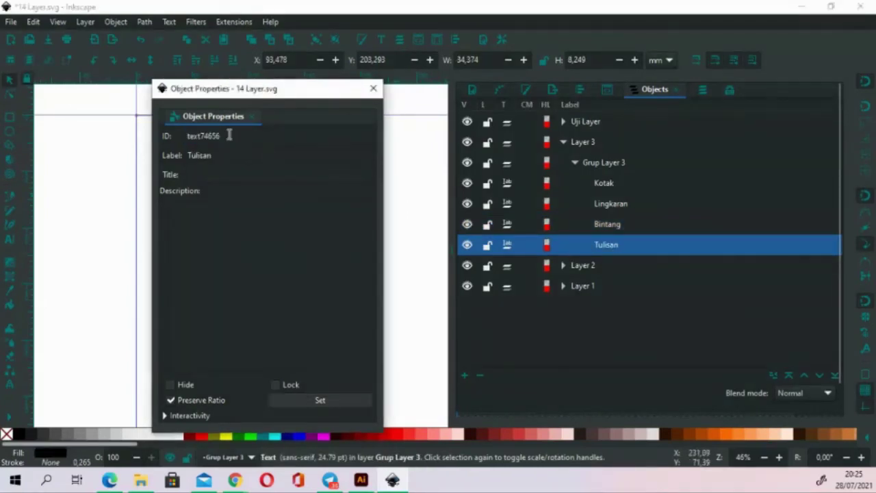
key("ctrl+a")
type("T")
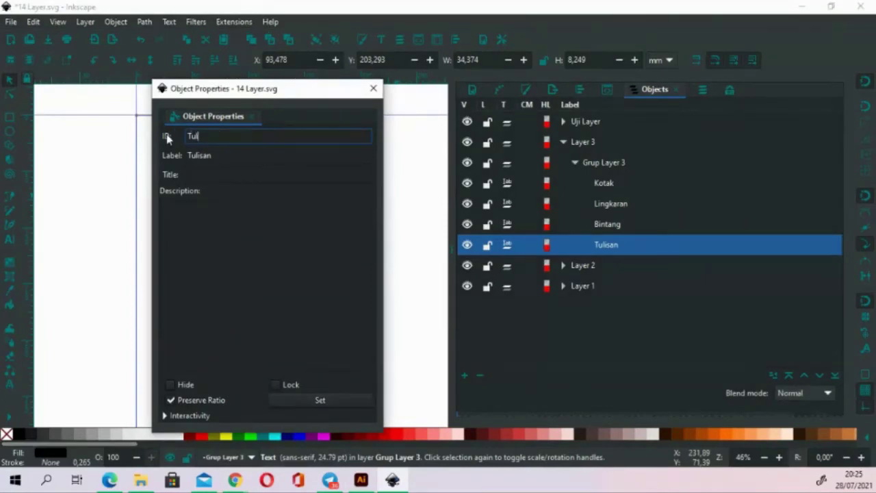
left_click(342, 403)
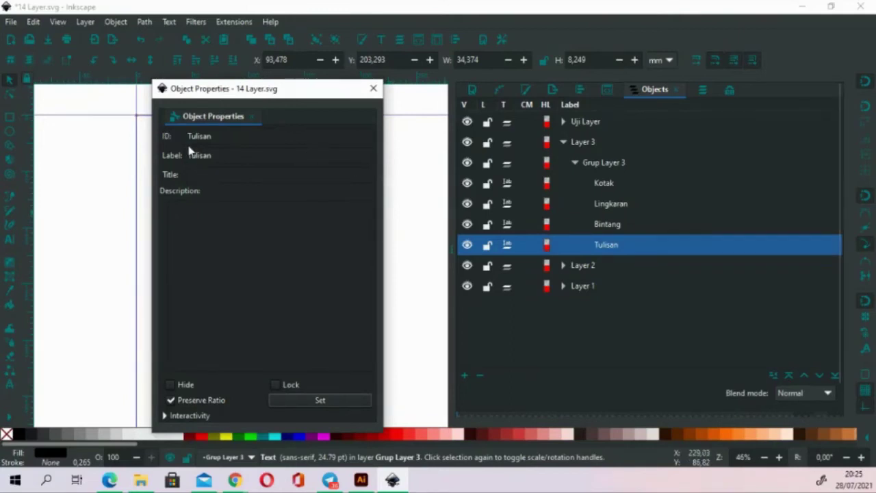
Check the new IDs of Bintang, Lingkaran, Kotak and Grup Layer 3
left_click(607, 226)
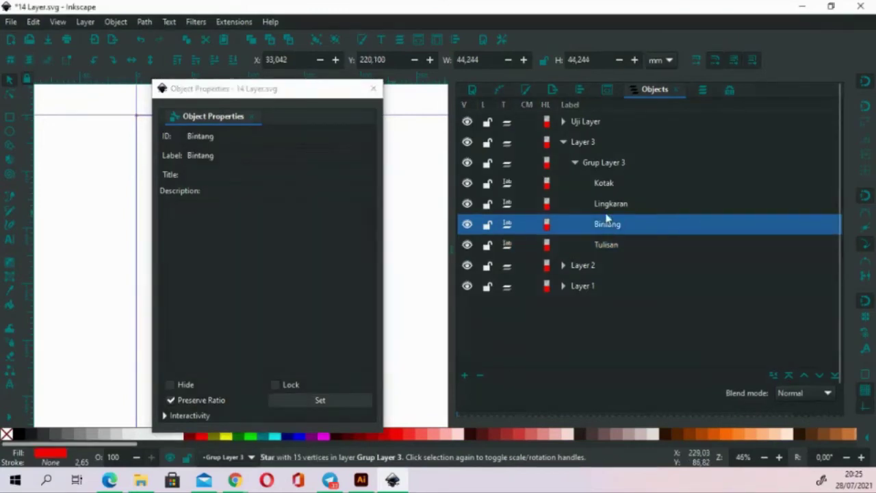
left_click(606, 209)
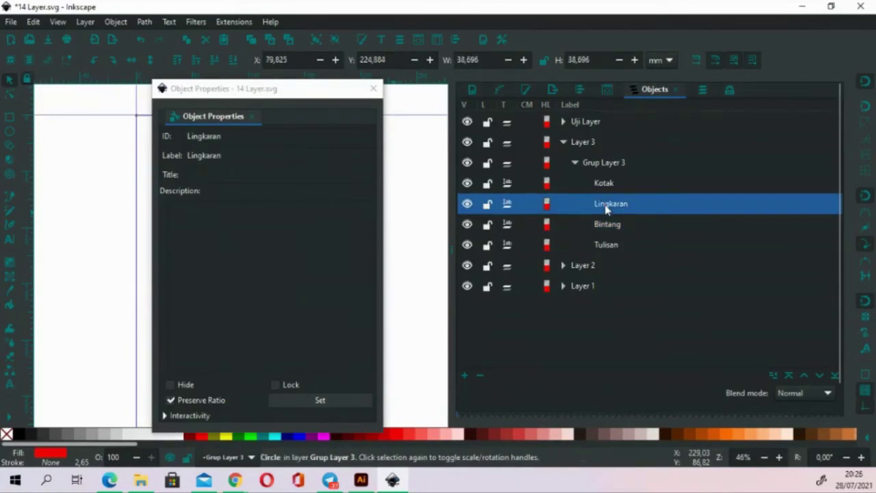
left_click(602, 186)
left_click(602, 169)
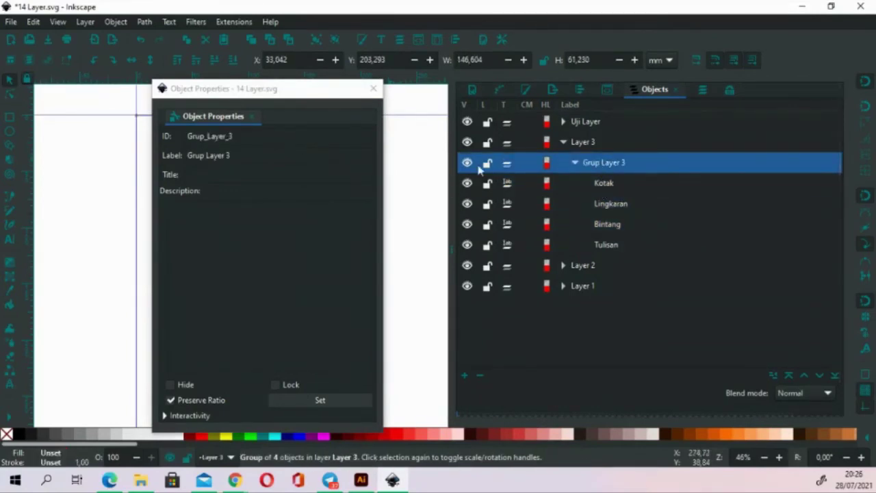
Convert Layer 3 and Layer 2 from groups back into layers
left_click(583, 142)
left_click(546, 142)
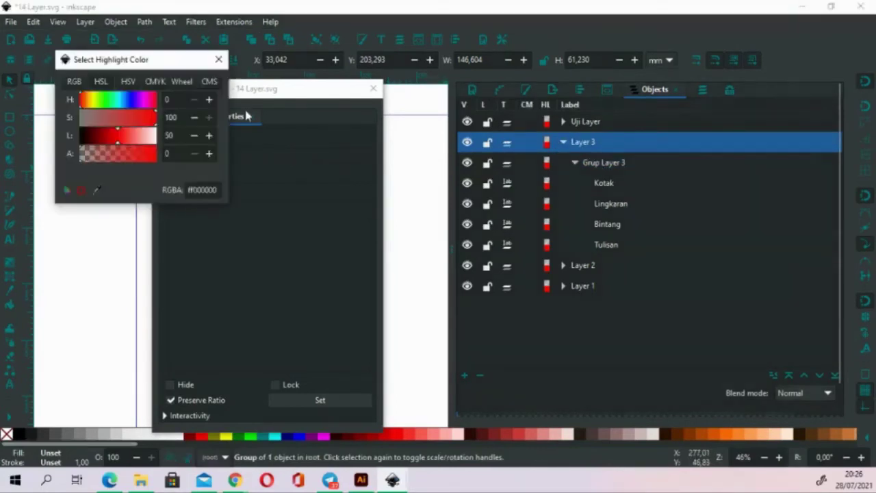
left_click(218, 59)
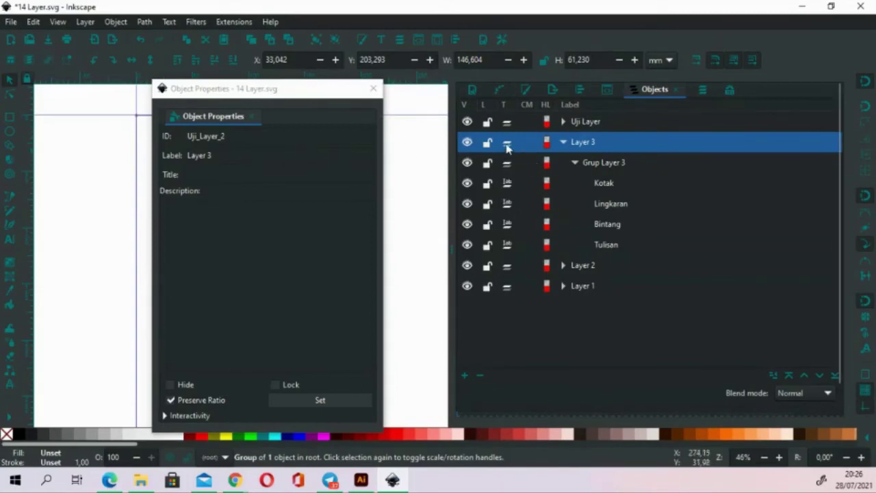
left_click(507, 144)
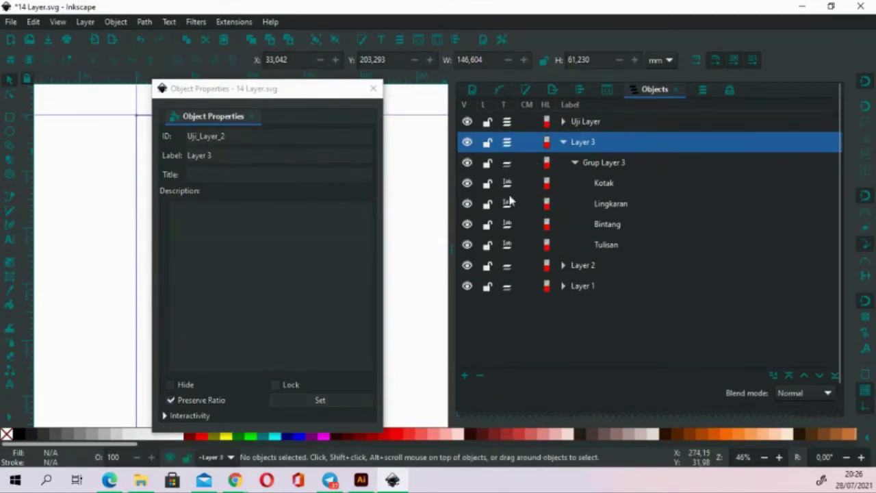
left_click(508, 267)
Make Uji Layer current, expand the layers, close Object Properties and save 14 Layer.svg
left_click(590, 123)
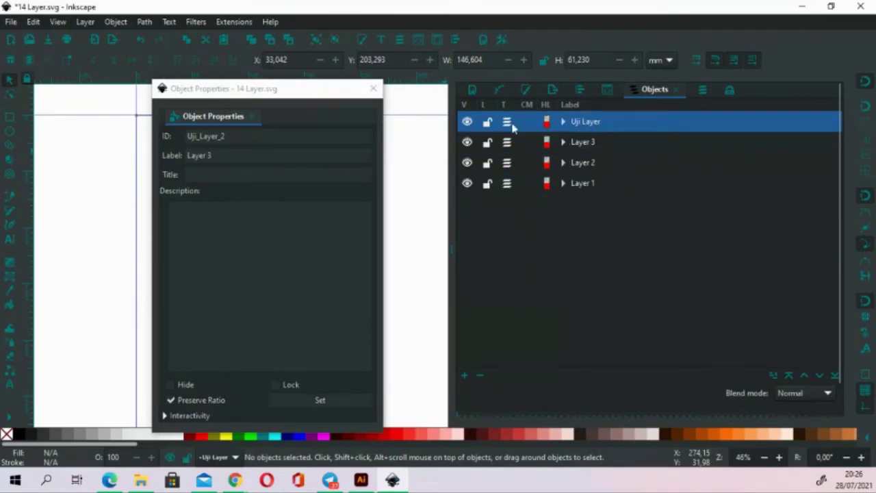
left_click(563, 121)
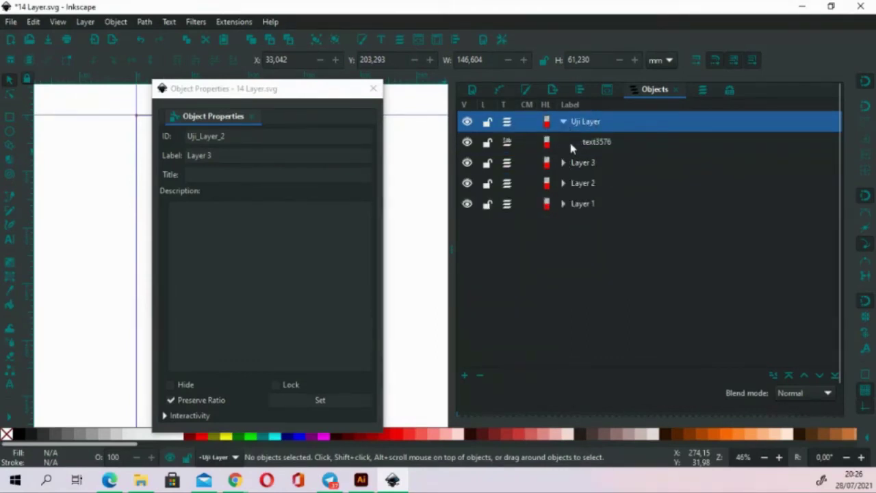
left_click(564, 162)
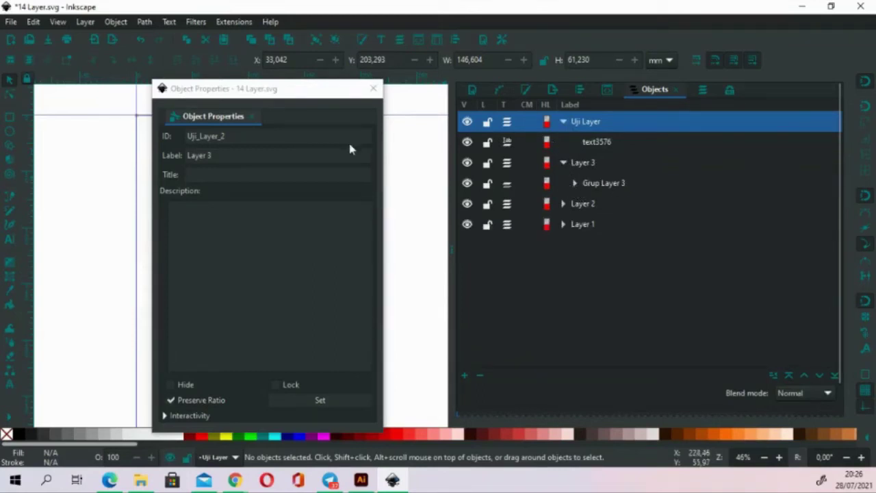
left_click(374, 91)
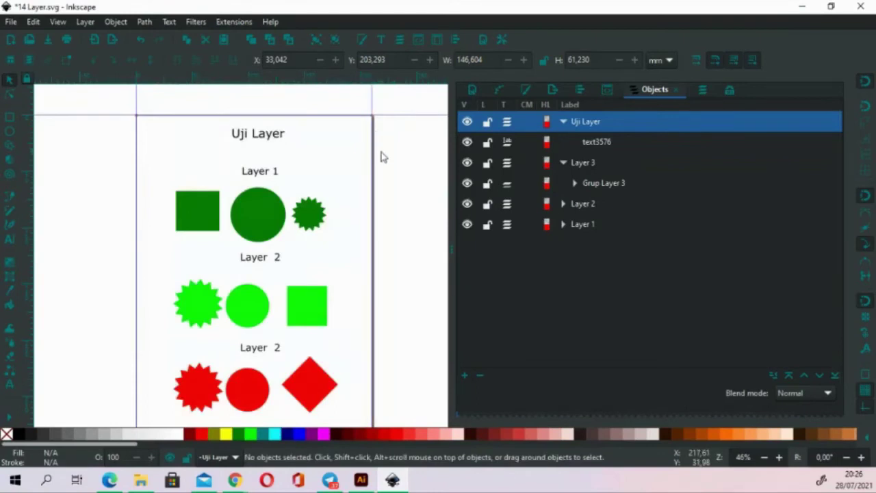
key("ctrl+s")
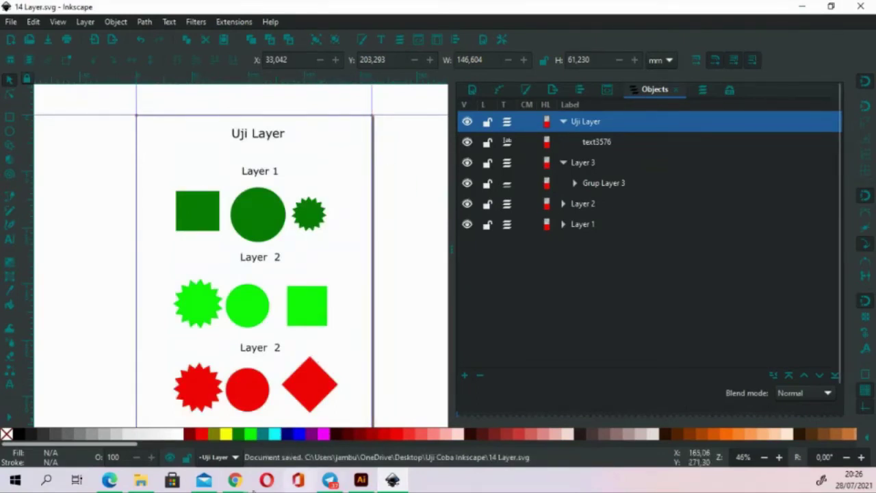
Open the saved 14 Layer.svg via File Explorer's Open with > Adobe Illustrator 2021
left_click(361, 480)
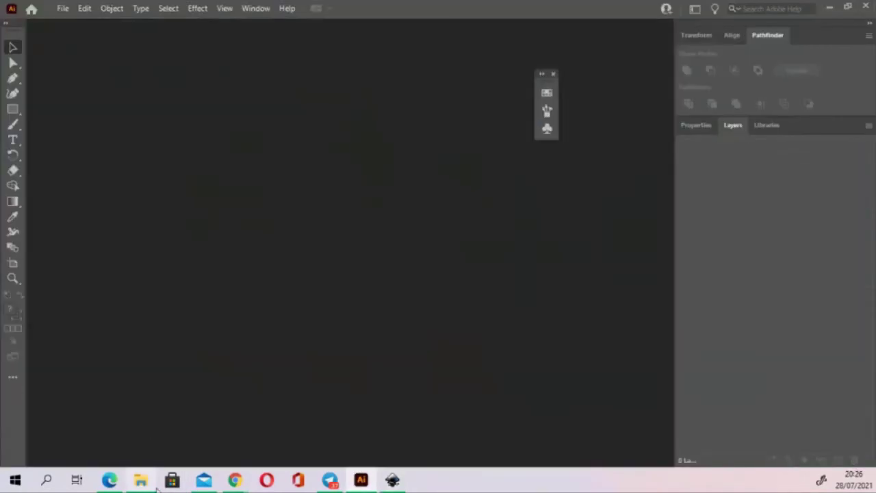
left_click(140, 481)
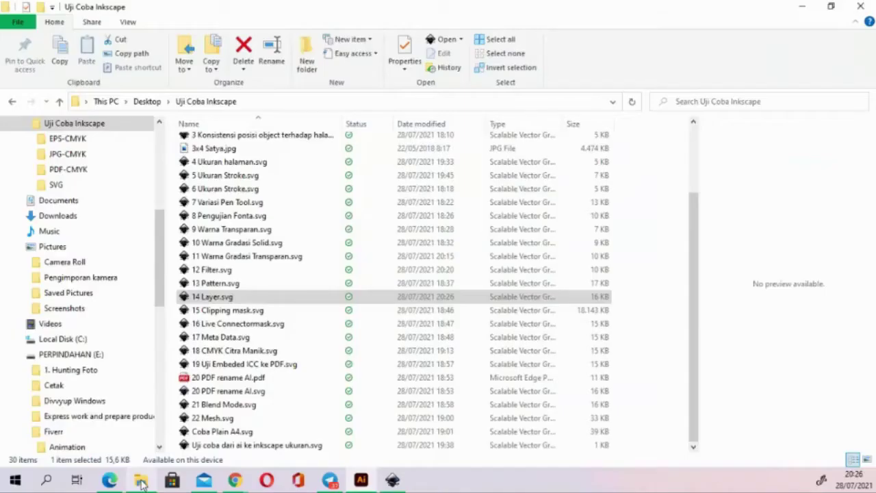
right_click(216, 300)
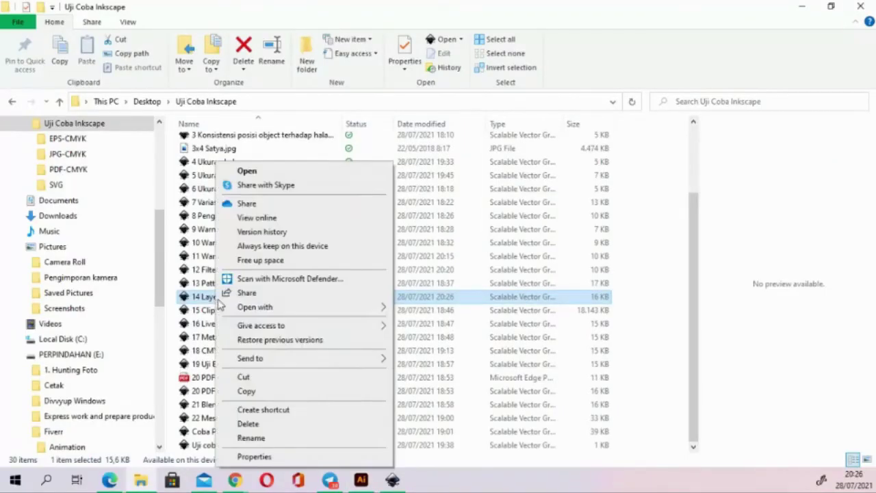
mouse_move(255, 306)
left_click(411, 309)
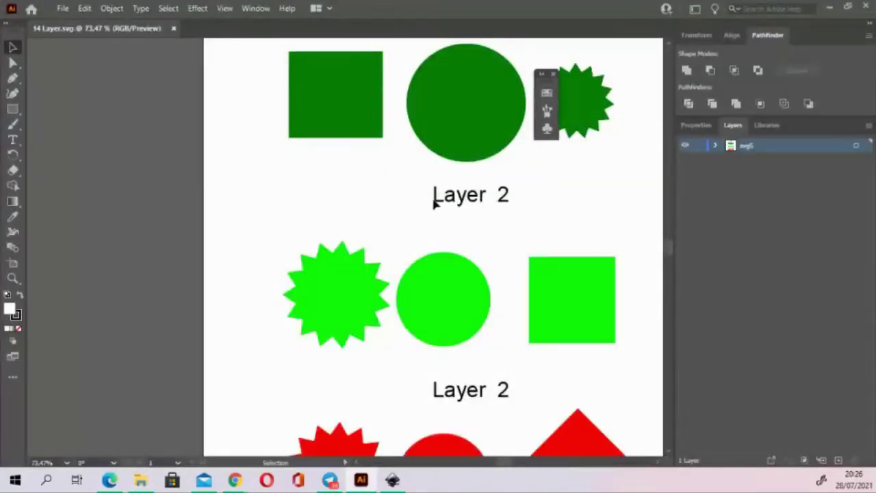
Pan to the drawing's top and expand svg5 to show Uji_Layer through Uji_Layer_4
mouse_move(434, 201)
left_mouse_down()
mouse_move(328, 248)
mouse_move(294, 275)
left_mouse_up()
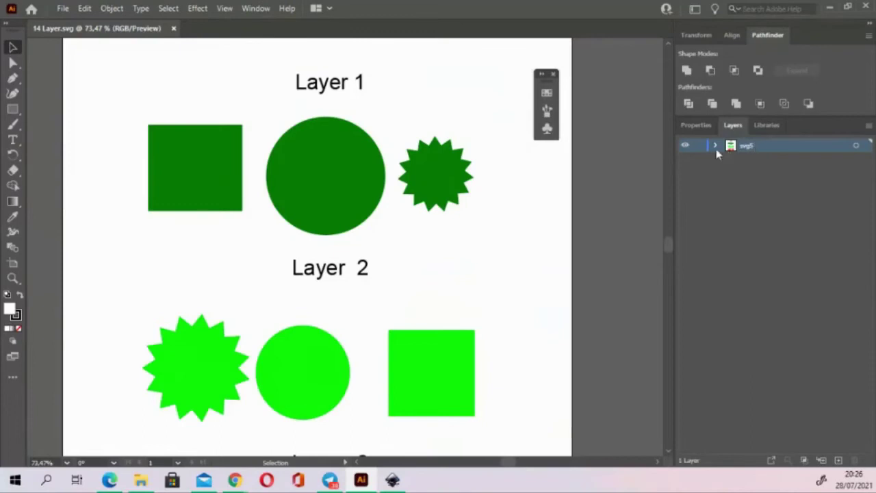
left_click(716, 147)
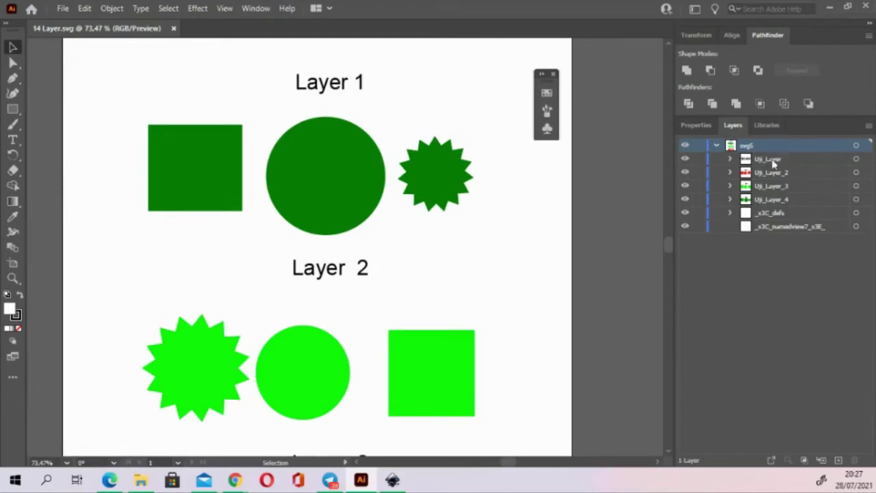
left_click(393, 480)
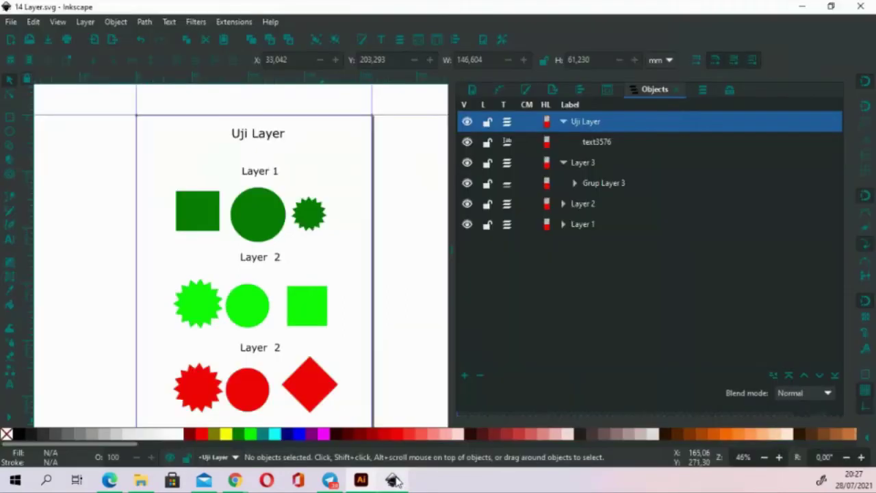
Collapse Uji Layer and Layer 3 in the Objects panel and make Layer 3 current
left_click(563, 121)
left_click(562, 142)
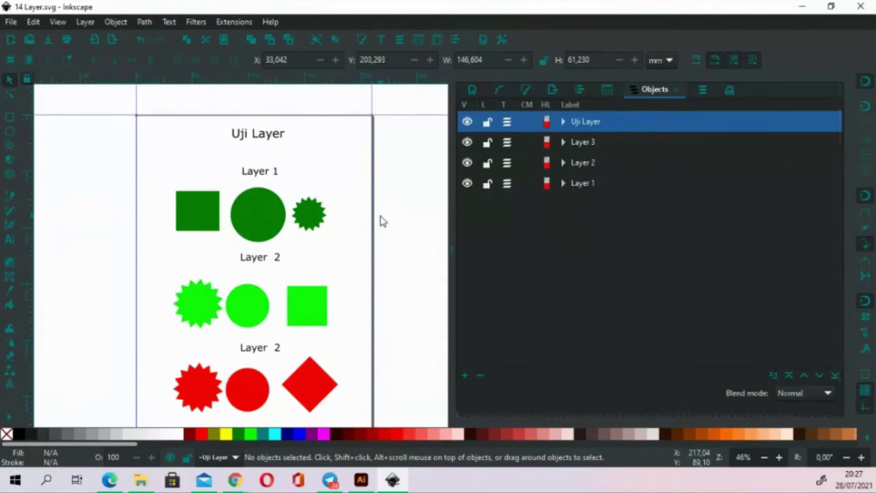
scroll(329, 218, "down", 1)
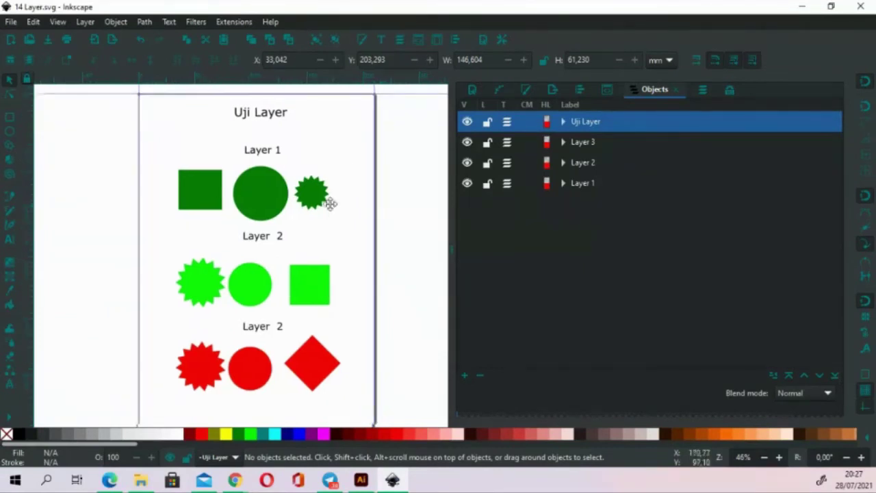
left_click(579, 145)
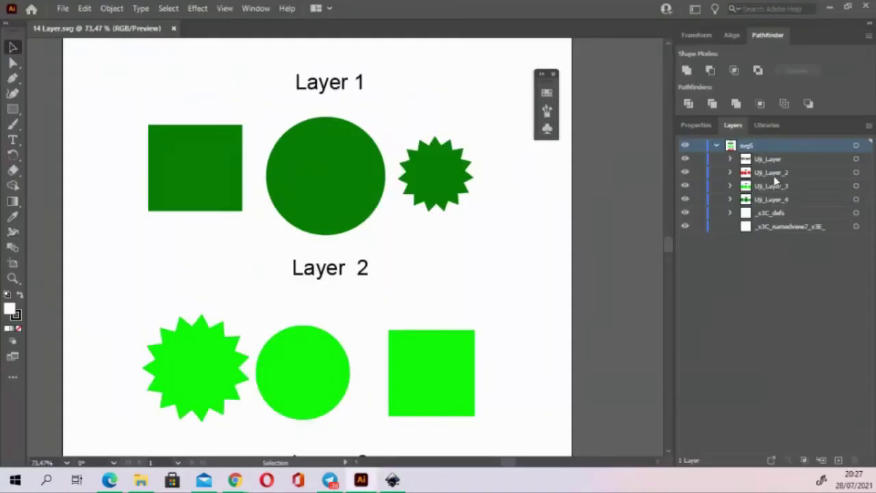
left_click(774, 173)
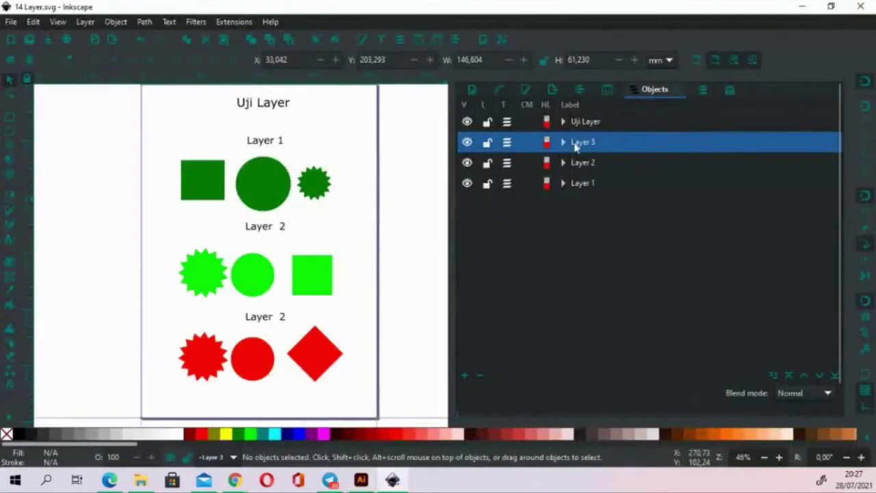
In Object Properties, read Layer 3's ID and compare it with Illustrator's layer names
right_click(314, 184)
left_click(375, 228)
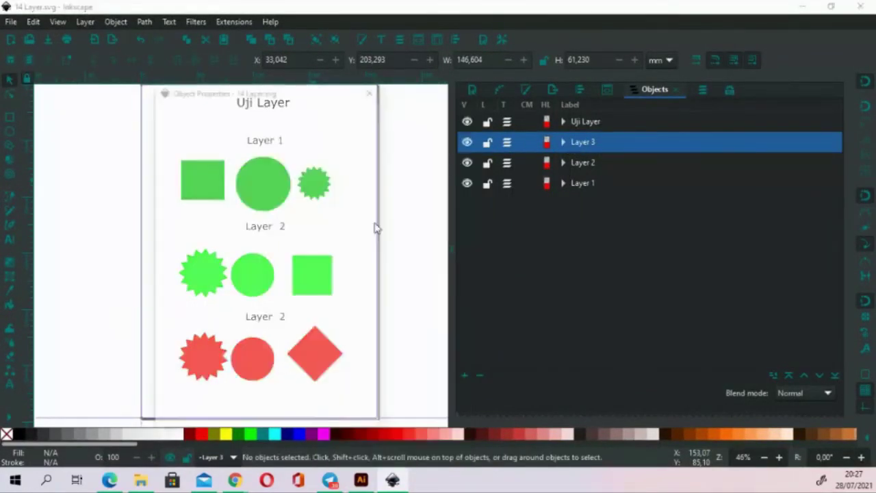
left_click(510, 141)
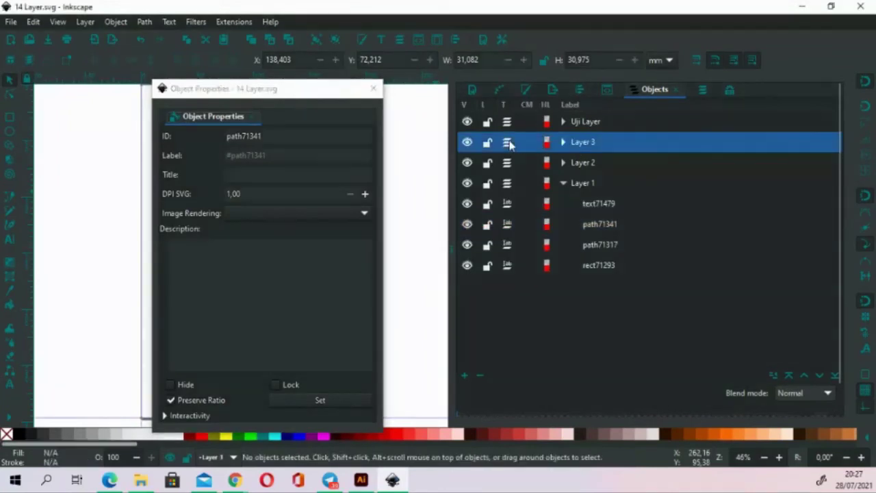
left_click(582, 141)
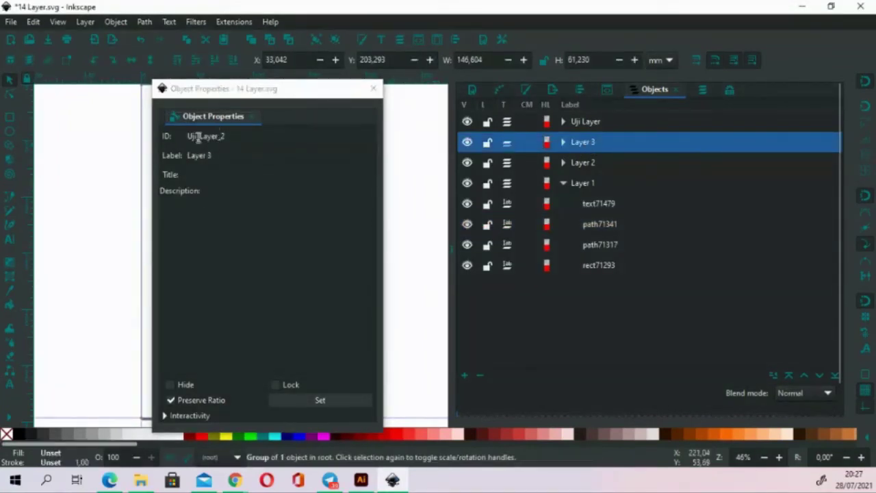
key("alt+Tab")
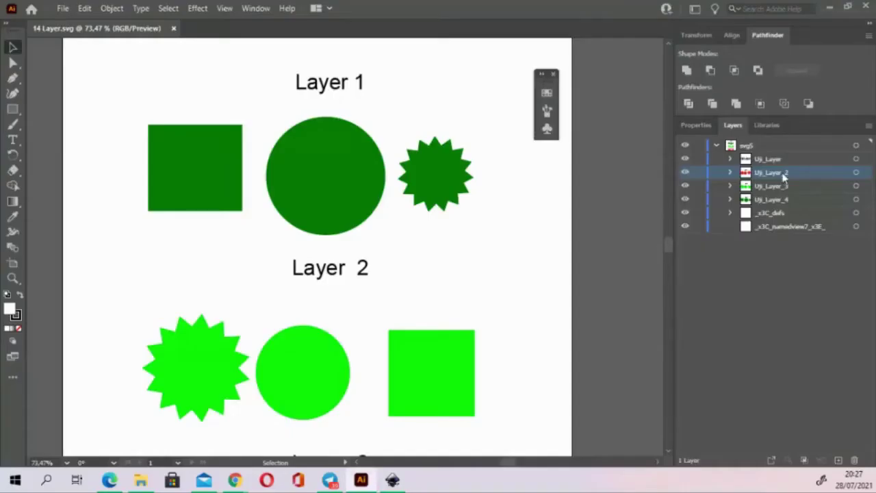
key("alt+Tab")
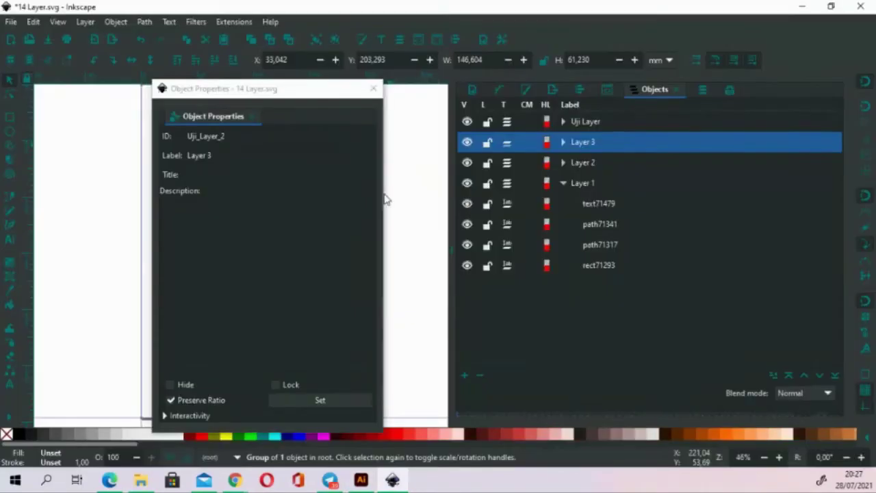
Read Layer 2's ID, Uji_Layer_3, against Illustrator, then close Object Properties
left_click(508, 142)
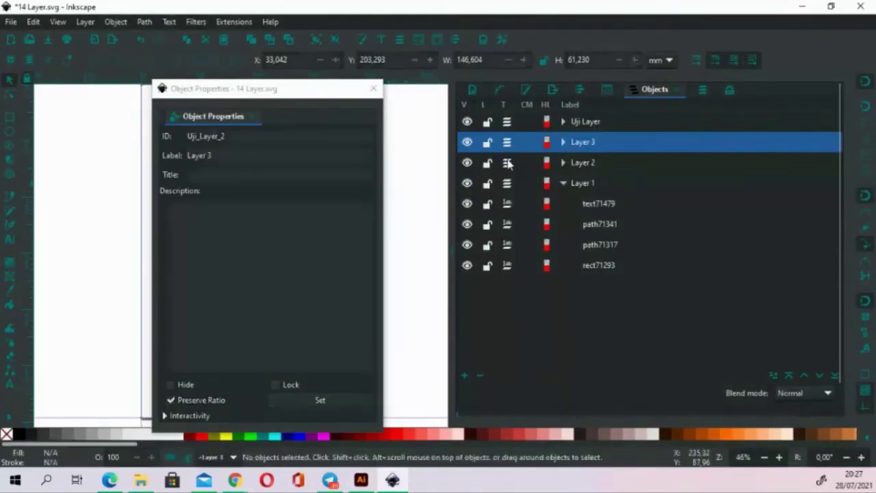
left_click(586, 165)
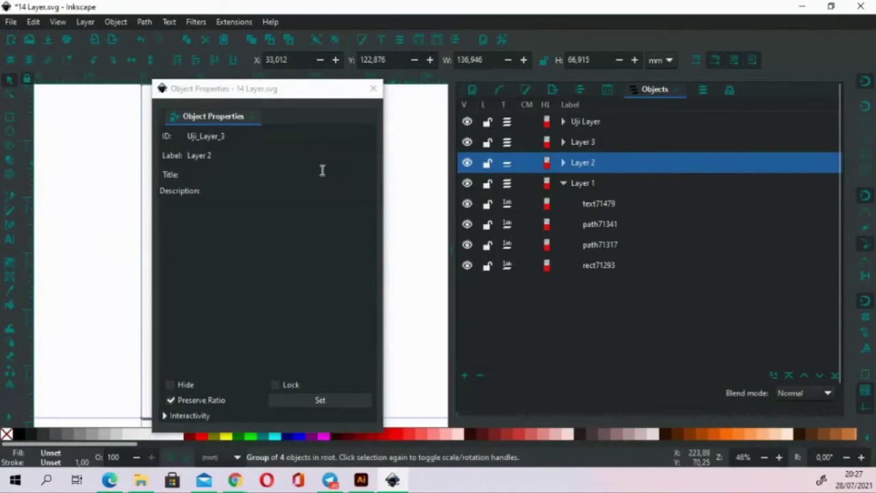
key("alt+Tab")
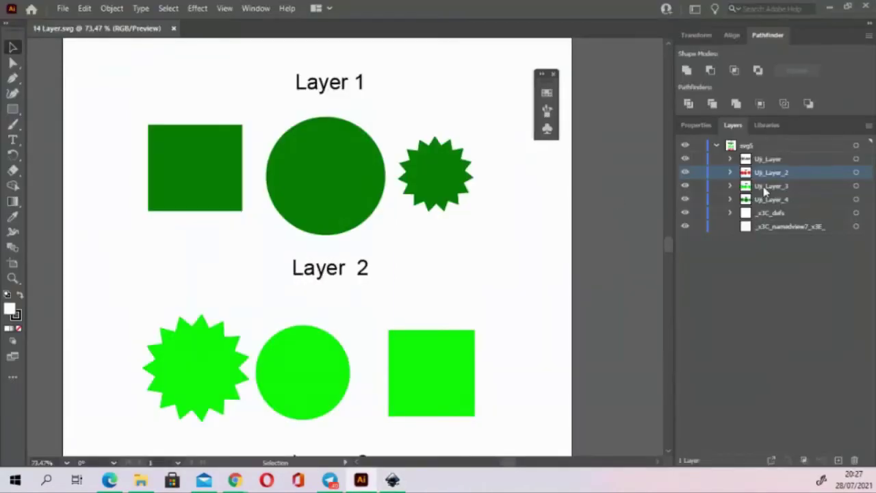
key("alt+Tab")
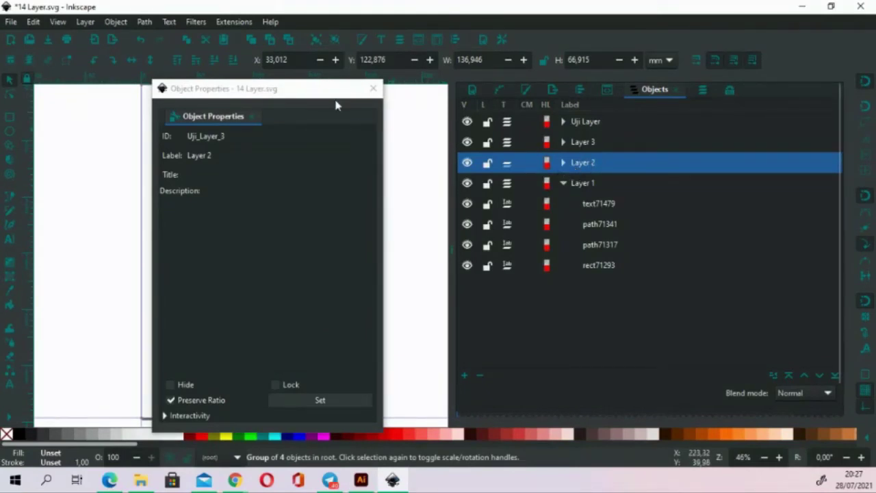
left_click(376, 91)
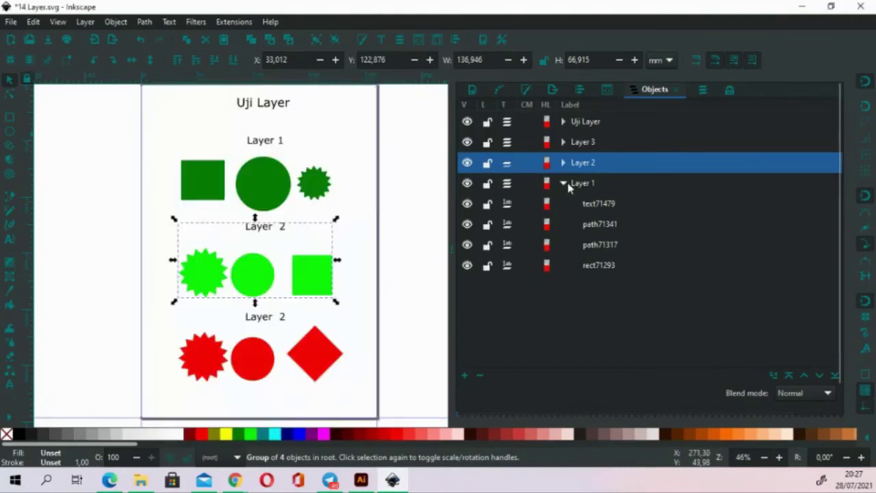
left_click(563, 183)
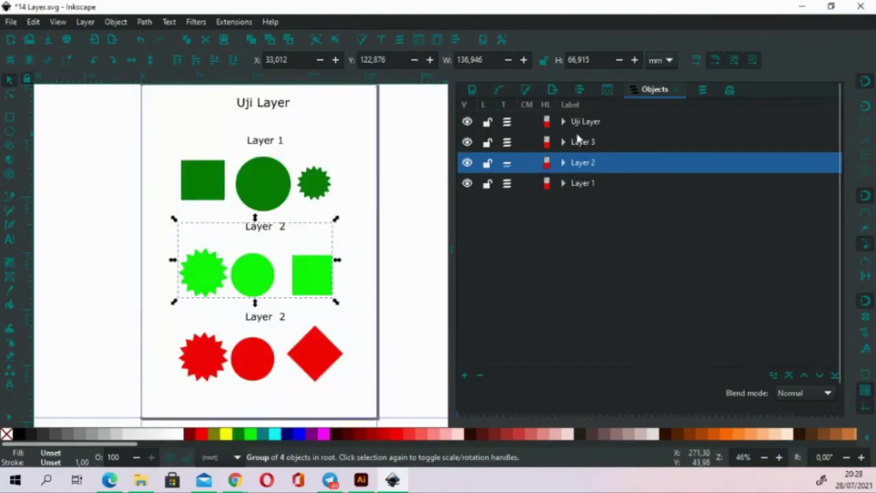
left_click(563, 121)
left_click(563, 142)
Expand Uji_Layer_2 and Grup_Layer_3 in Illustrator to list Kotak, Lingkaran, Bintang and Tulisan
left_click(574, 164)
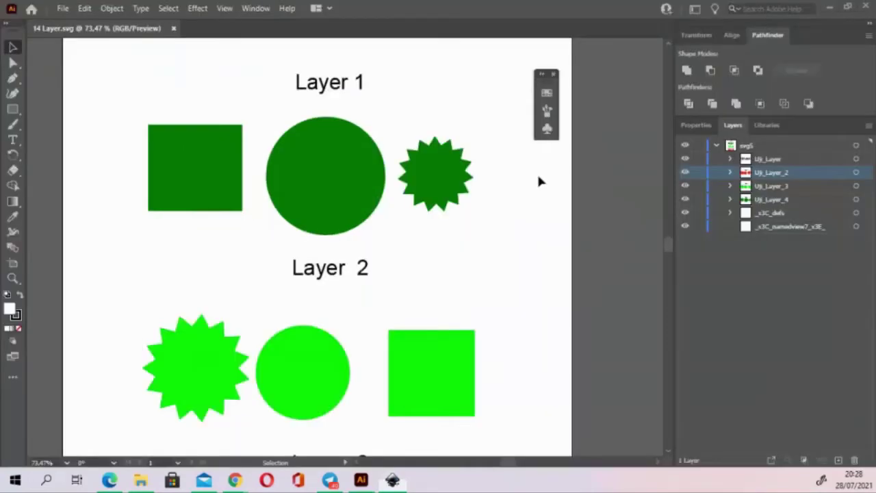
left_click(731, 173)
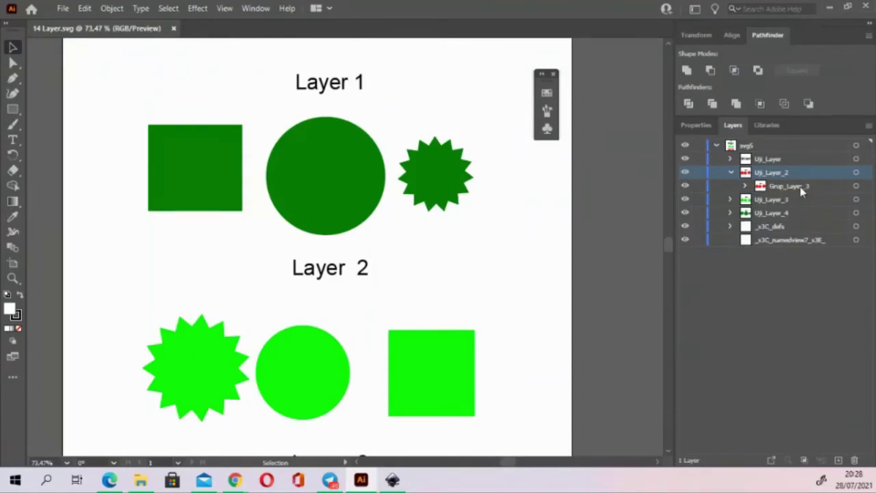
left_click(746, 186)
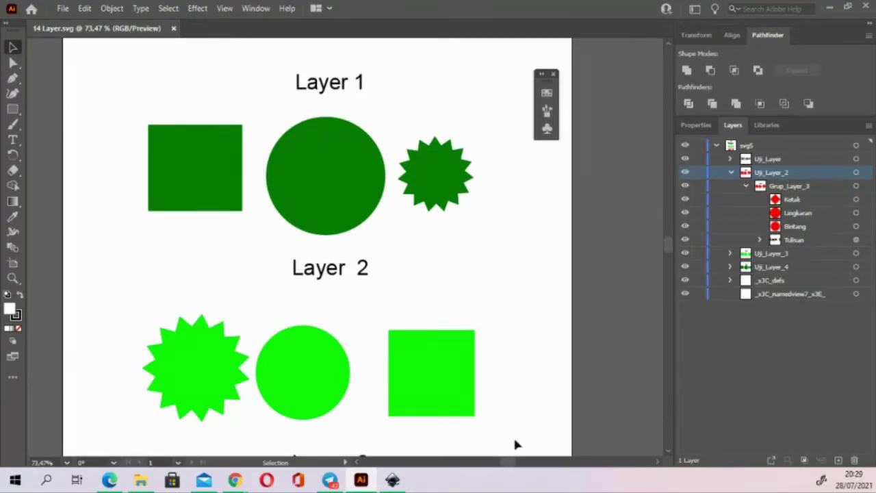
left_click(393, 482)
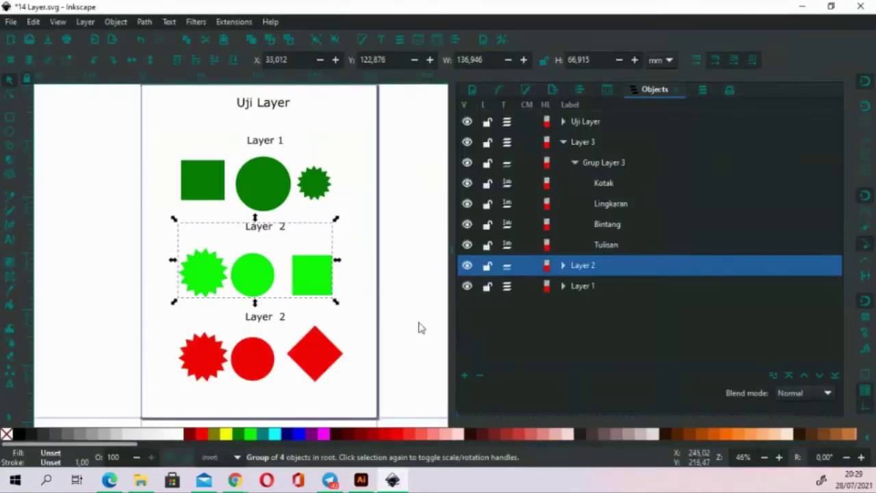
Select the Uji Layer title group through Layer 1 in the Objects panel and delete them
left_click(423, 254)
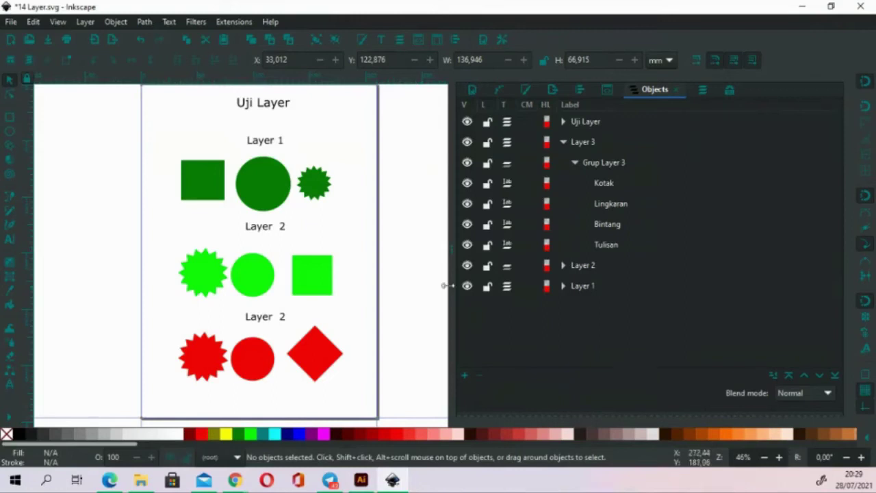
left_click(563, 143)
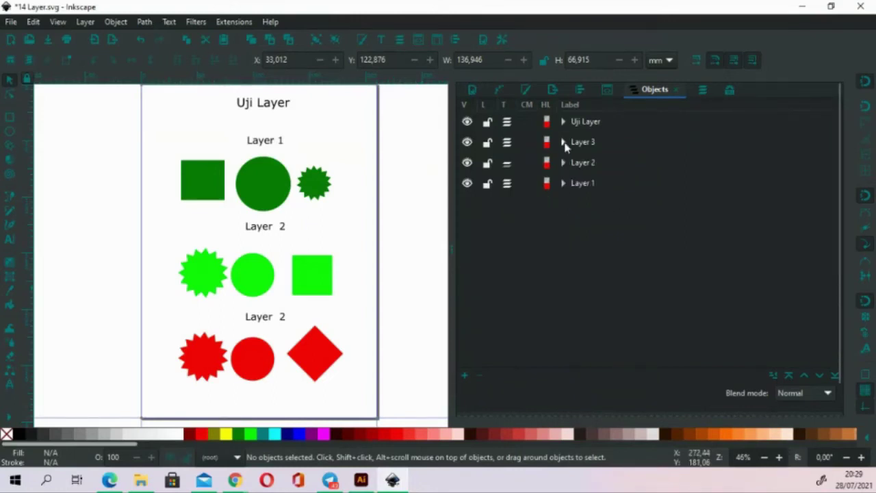
left_click(507, 122)
left_click(507, 142)
left_click(579, 125)
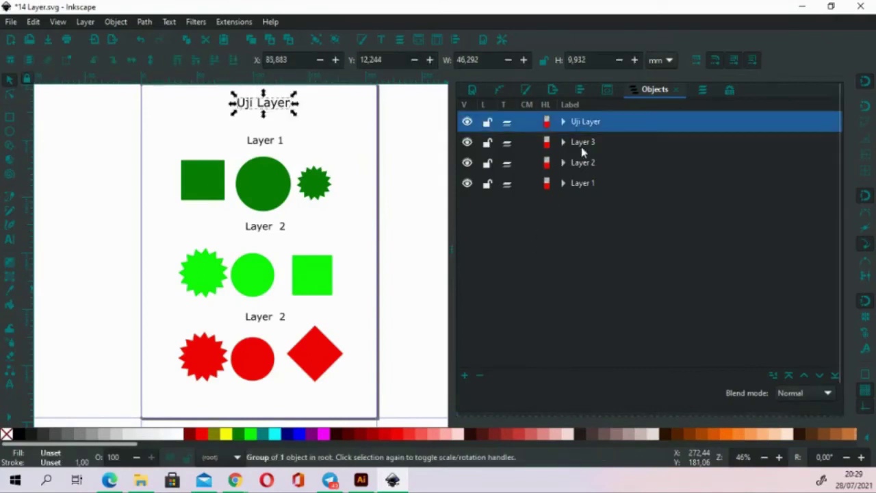
left_click(578, 183, "shift")
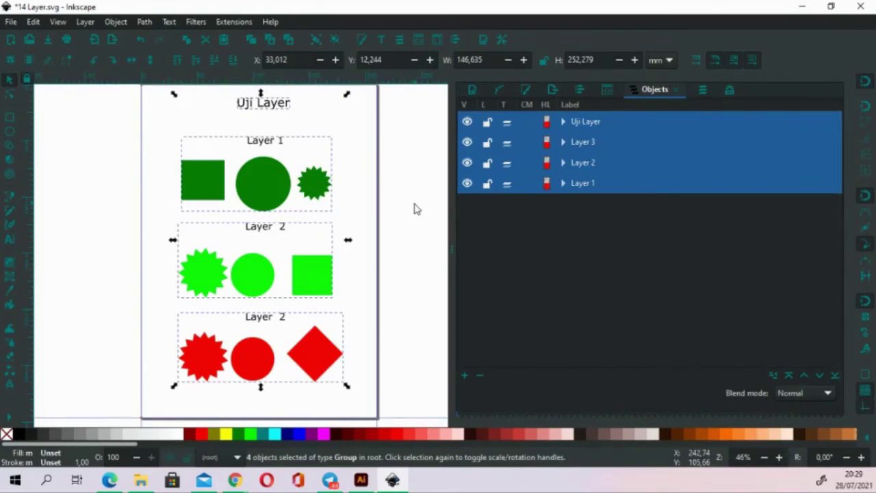
key("Delete")
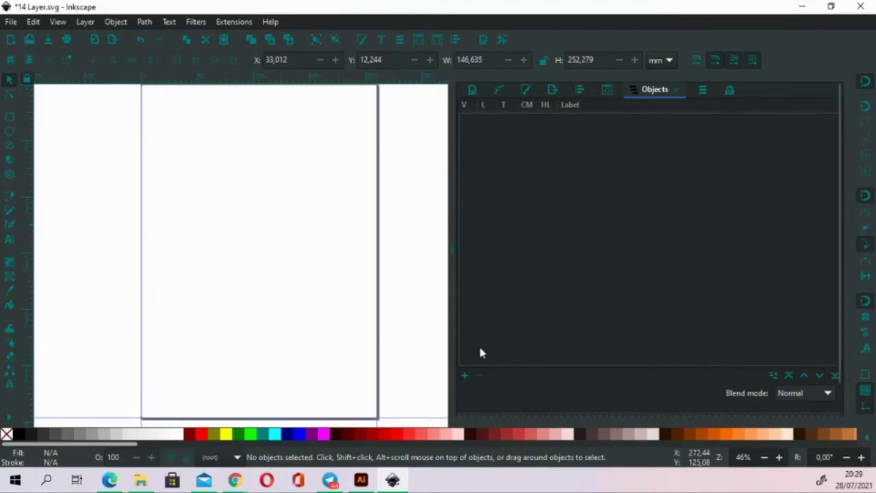
Cancel the Add Layer dialog and bring the deleted drawing back
left_click(465, 377)
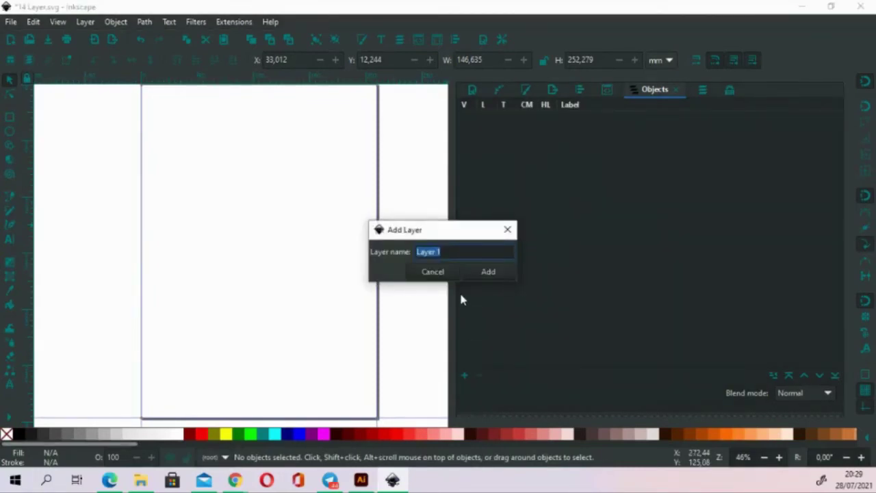
left_click(444, 274)
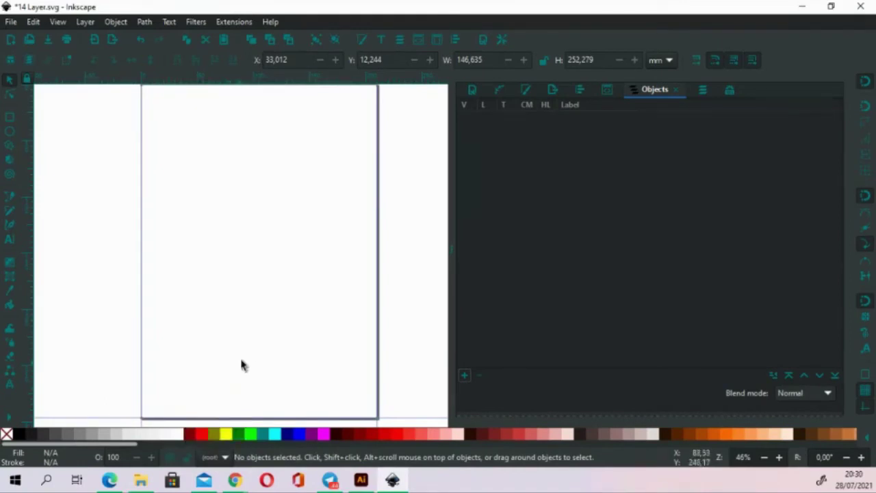
left_click_drag(240, 364, 250, 373)
key("ctrl+a")
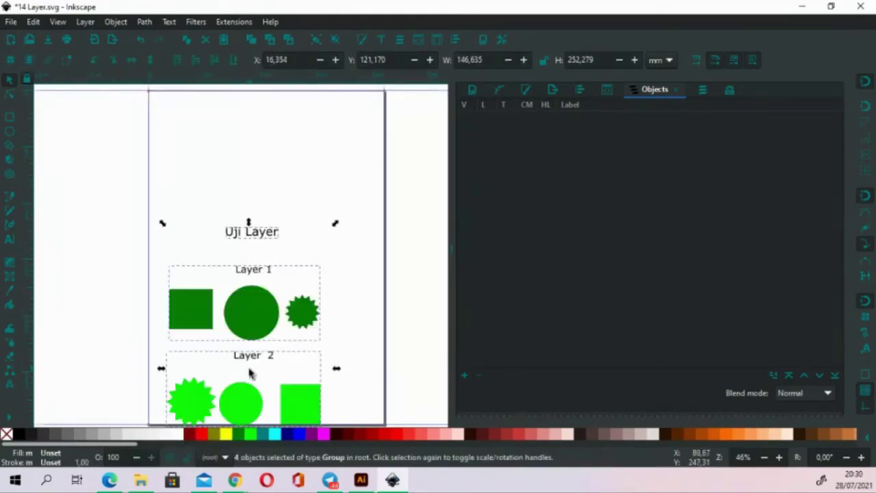
Move the whole drawing up to the top of the page and save the document
left_click_drag(281, 348, 290, 284)
scroll(293, 309, "up", 2)
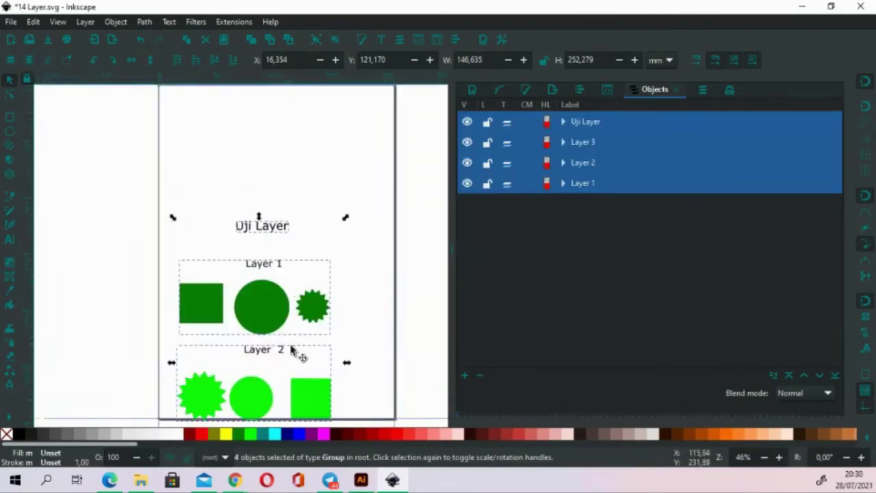
scroll(351, 264, "up", 1)
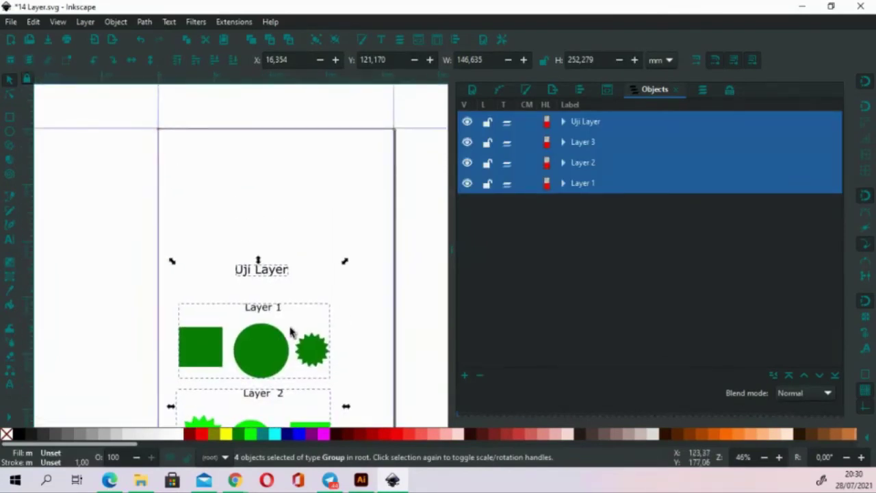
left_click_drag(269, 342, 289, 214)
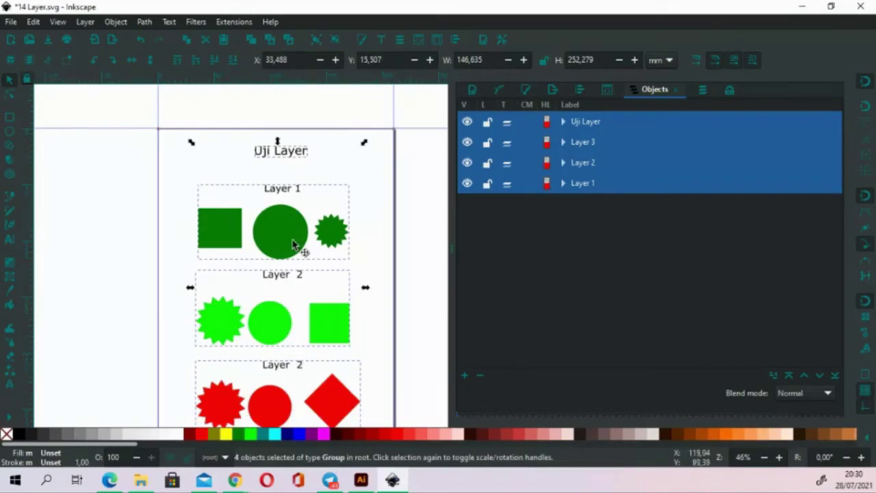
left_click_drag(293, 245, 292, 204)
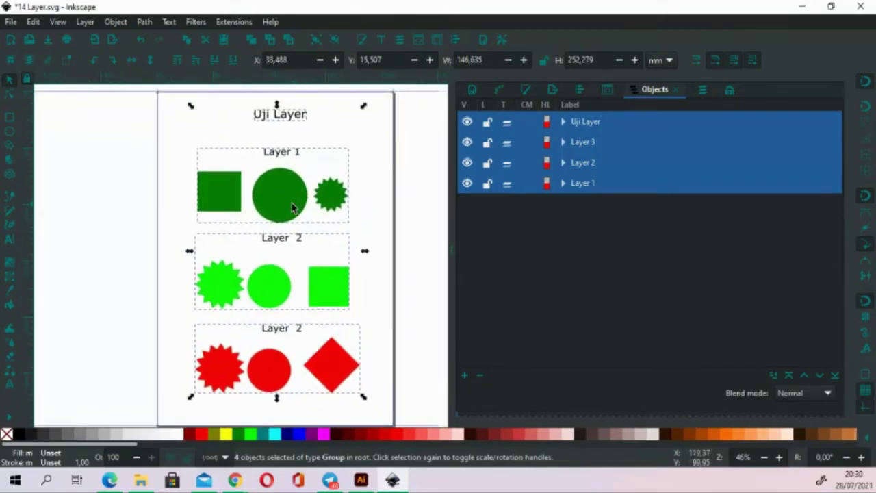
left_click(407, 201)
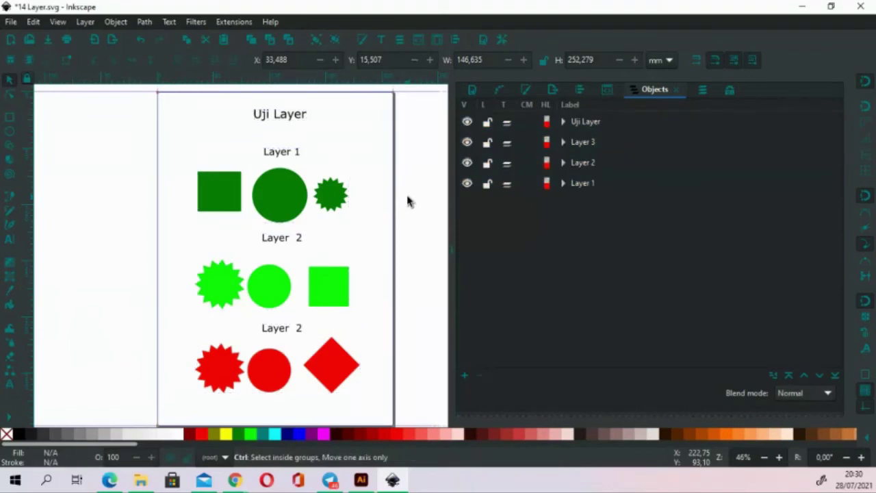
key("ctrl+s")
Close Illustrator's copy of the file and bring up 14 Layer.svg's options in File Explorer
left_click(142, 480)
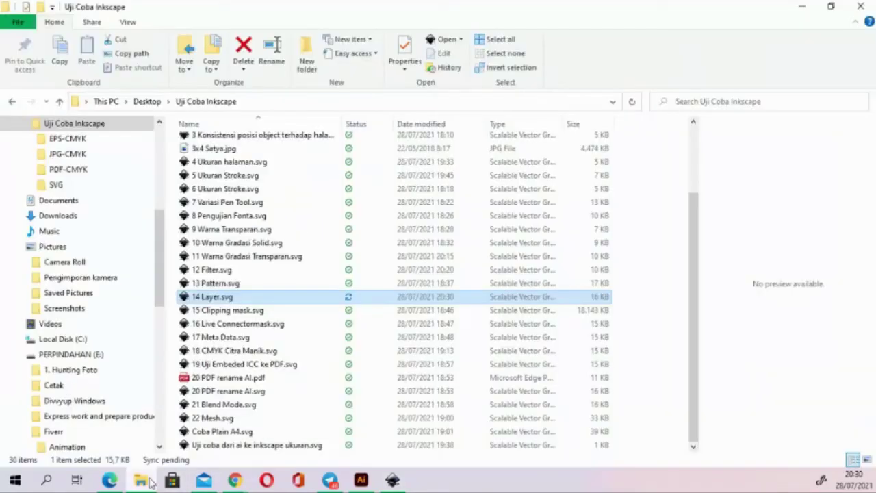
left_click(361, 480)
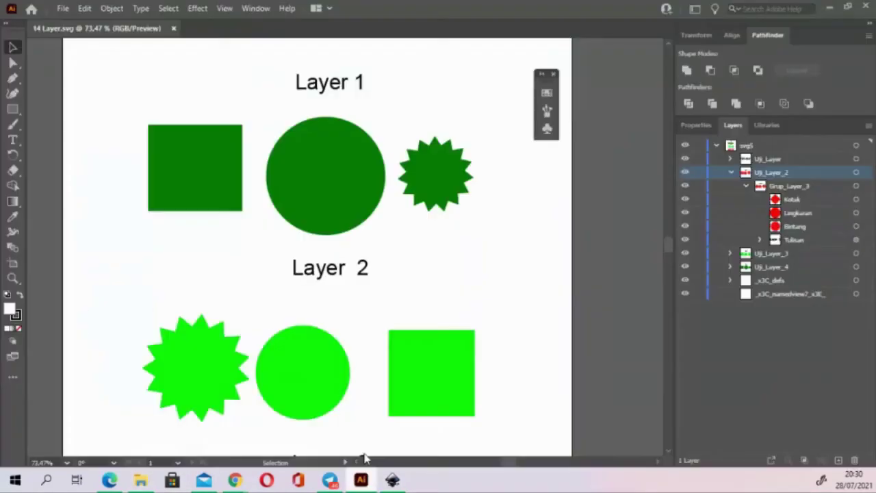
left_click(175, 29)
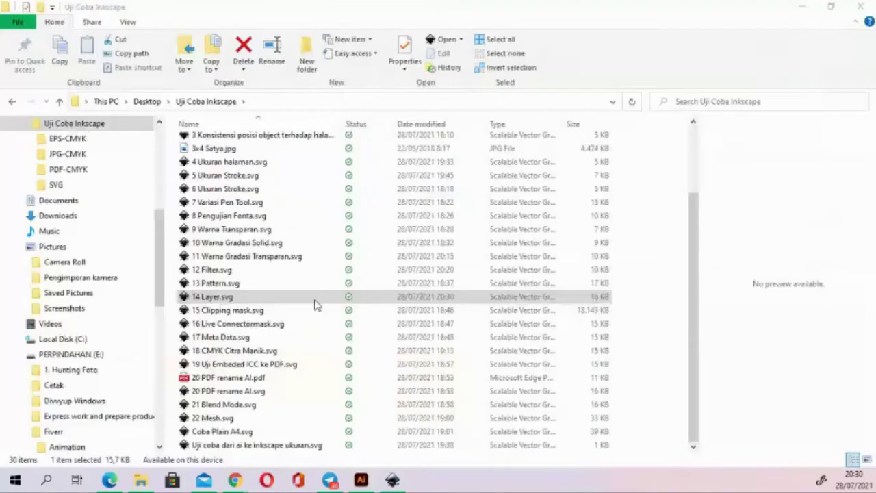
right_click(244, 300)
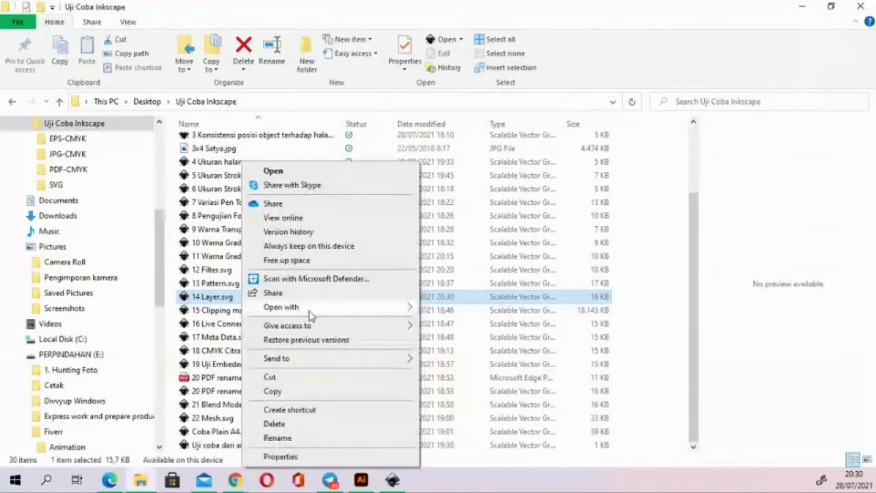
Open 14 Layer.svg in Illustrator and expand svg5 to list Uji_Layer through Uji_Layer_4
mouse_move(281, 307)
left_click(427, 310)
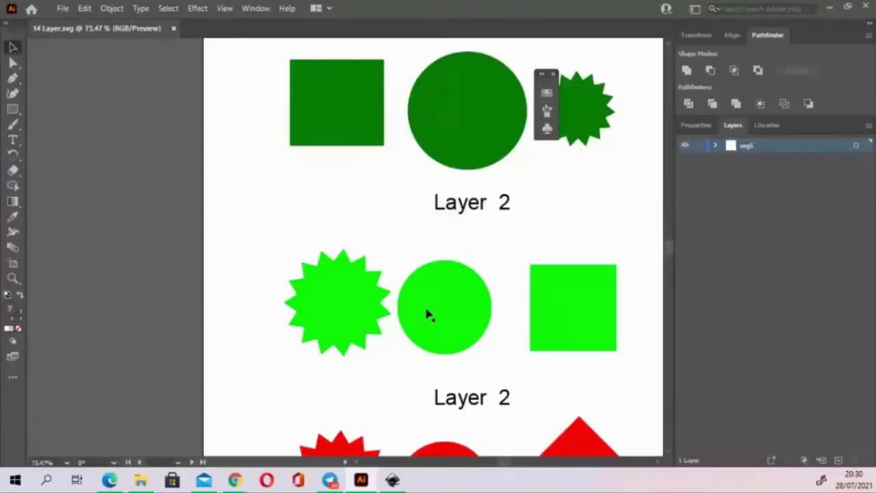
left_click(715, 146)
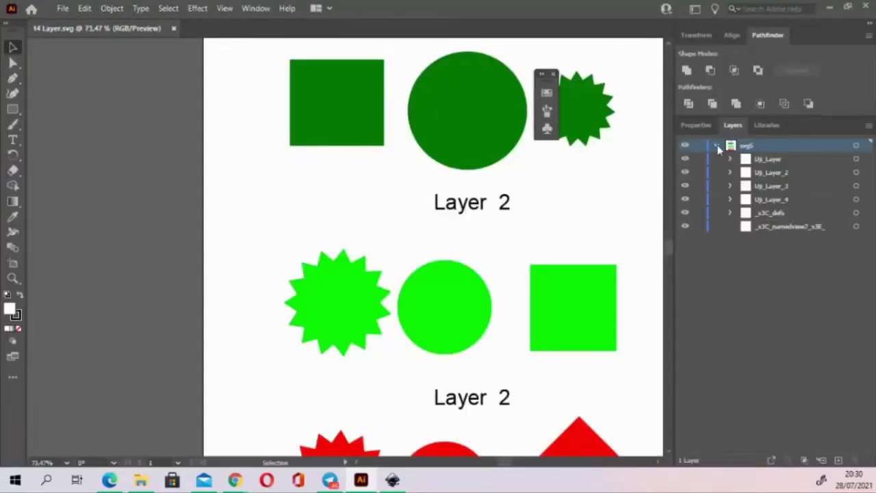
left_click(775, 215)
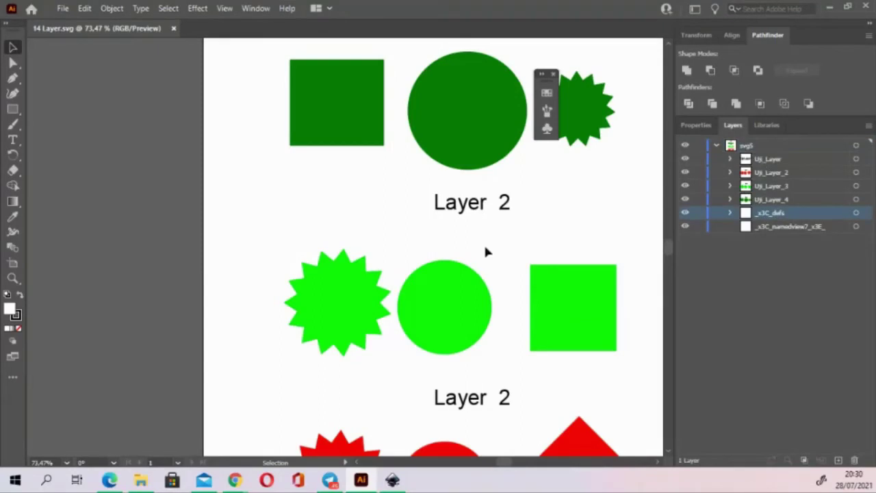
left_click(392, 480)
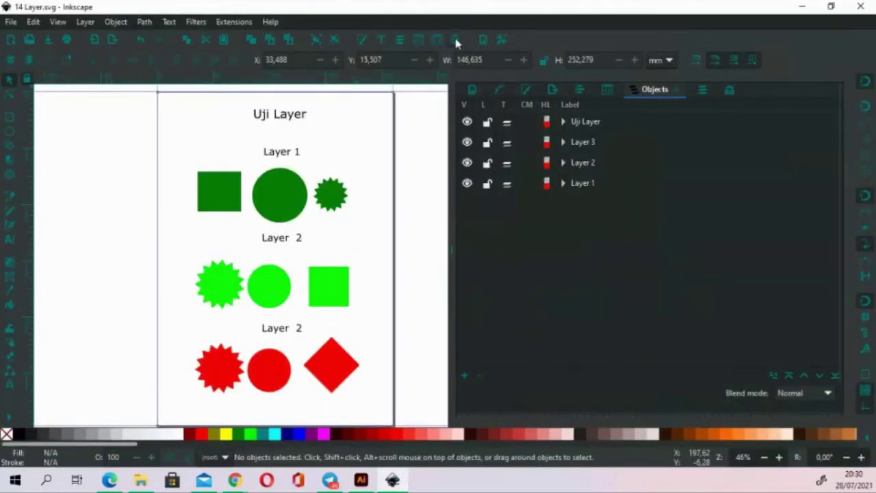
Inspect the XML tree's namedview, defs and four Uji_Layer groups, then the empty metadata
left_click(420, 41)
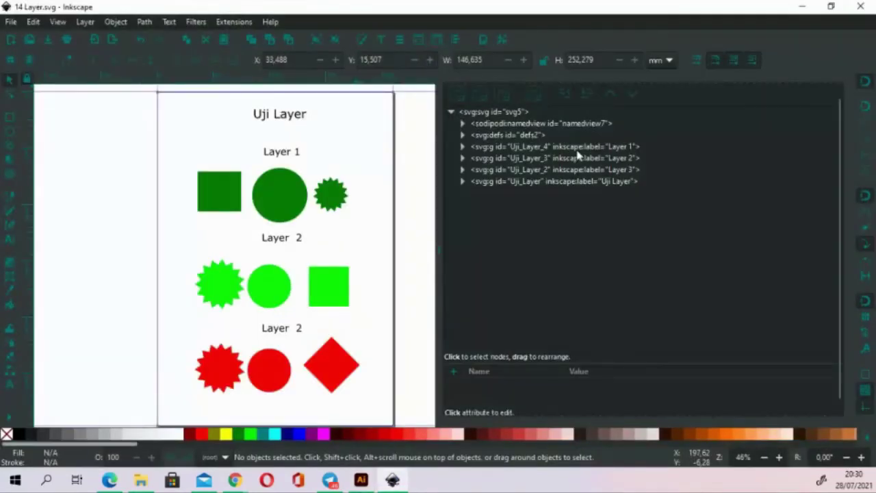
left_click(483, 41)
Set the metadata title to '14 Layer', save, and check the new title node in the XML tree
left_click(638, 90)
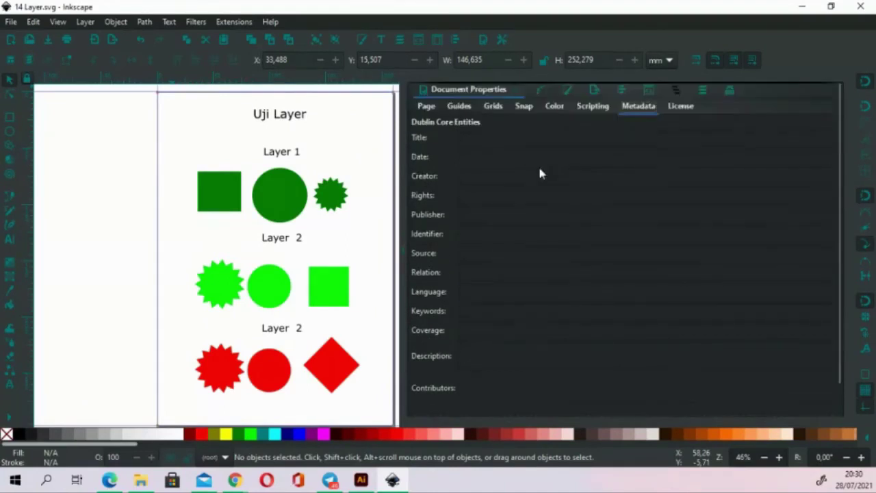
left_click(518, 139)
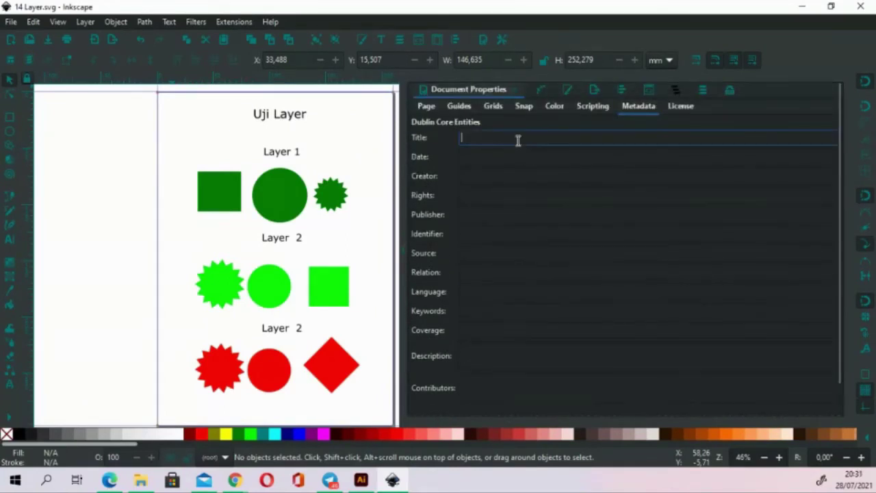
type("14 Layer")
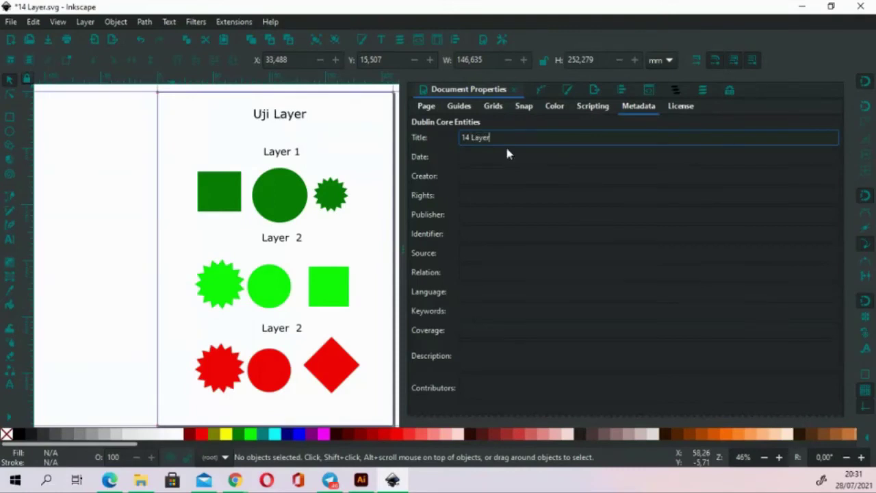
scroll(507, 150, "down", 1)
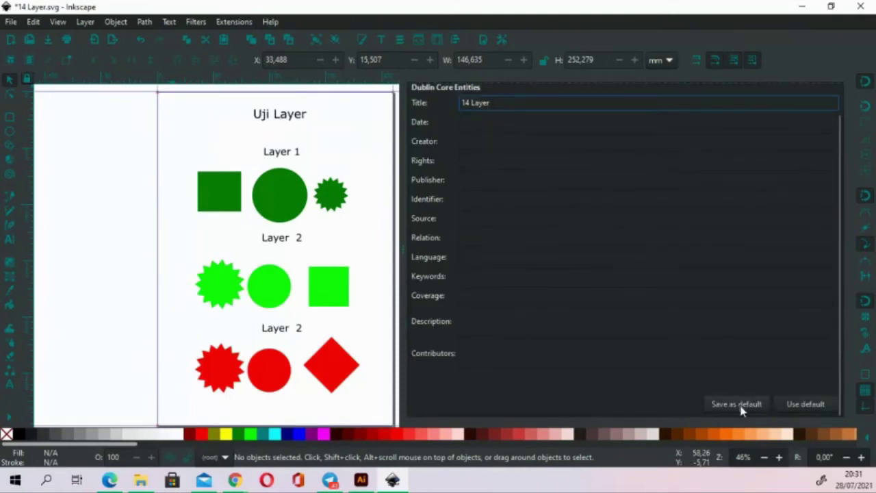
scroll(650, 331, "up", 1)
scroll(651, 332, "down", 1)
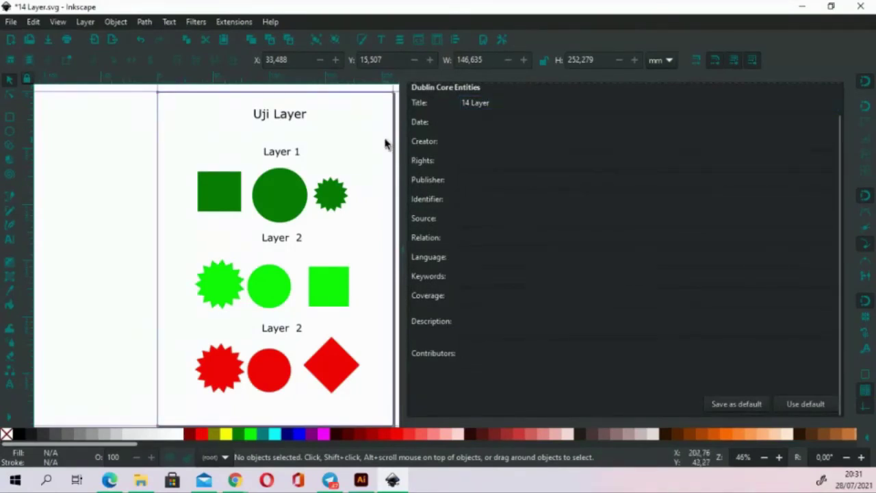
key("ctrl+s")
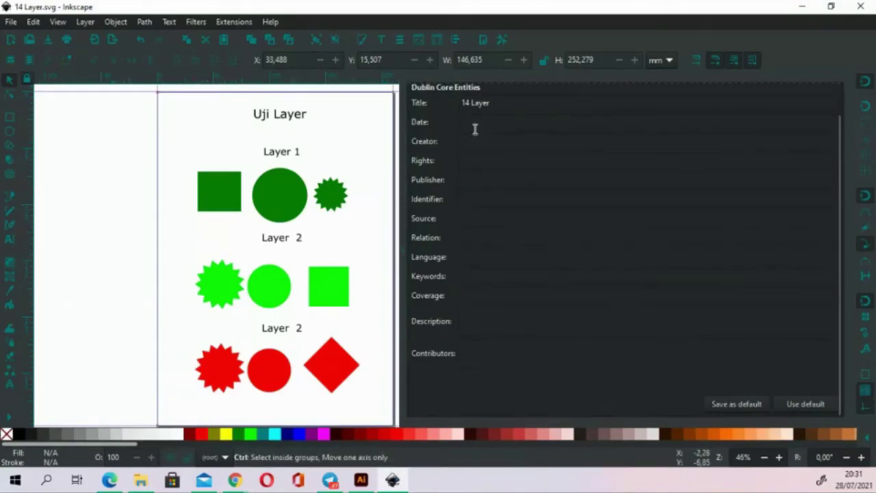
key("ctrl+s")
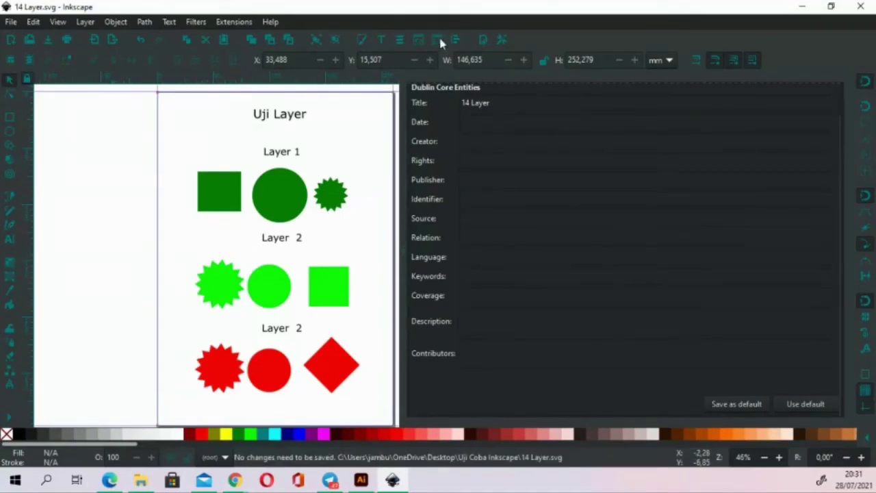
left_click(418, 39)
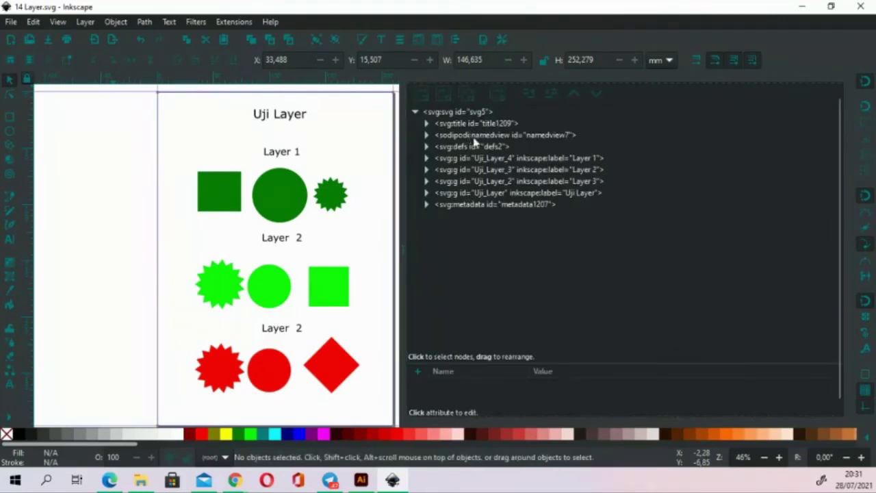
Select the root svg element in the XML Editor and enlarge its attribute list
left_click(478, 114)
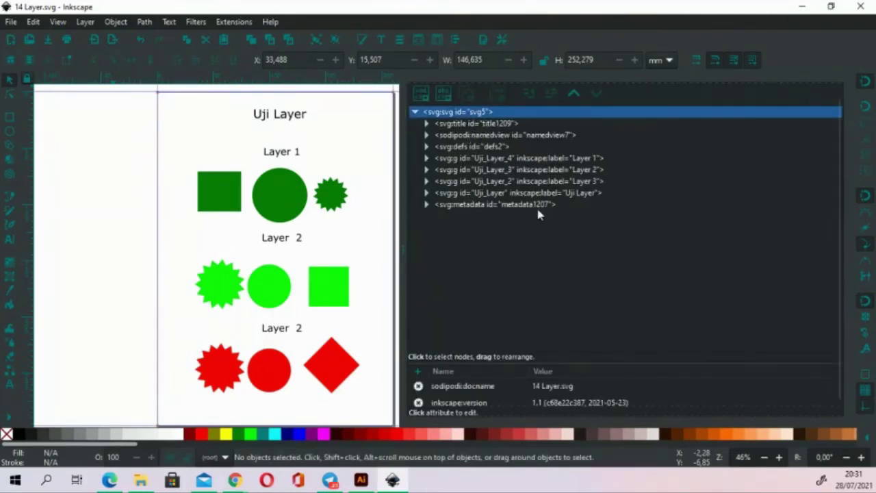
scroll(645, 313, "down", 1)
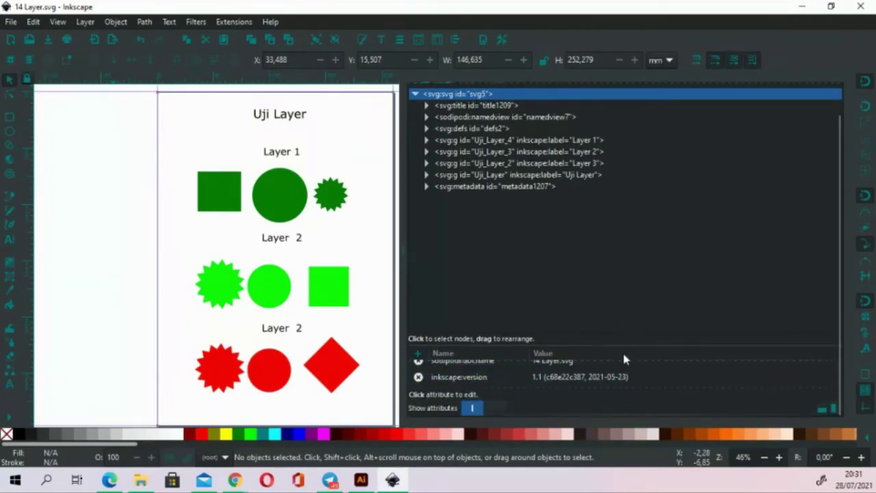
scroll(620, 370, "up", 1)
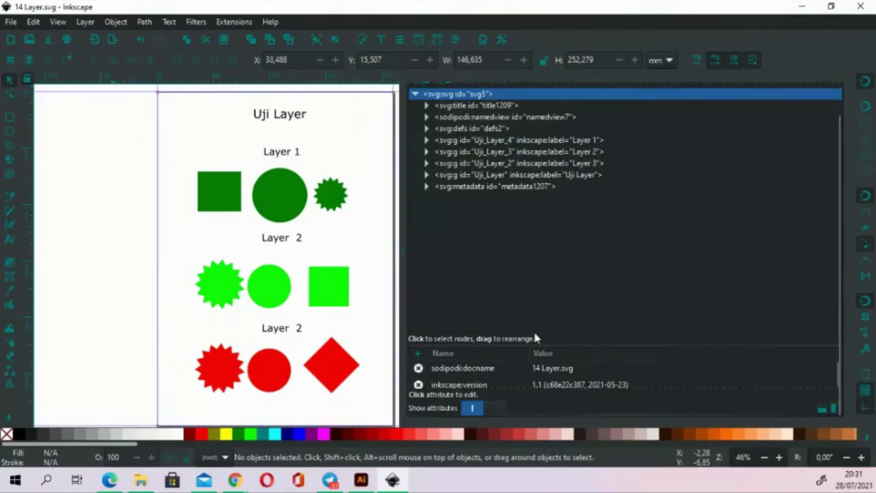
left_click(591, 368)
mouse_move(587, 341)
left_mouse_down()
mouse_move(599, 221)
mouse_move(589, 238)
left_mouse_up()
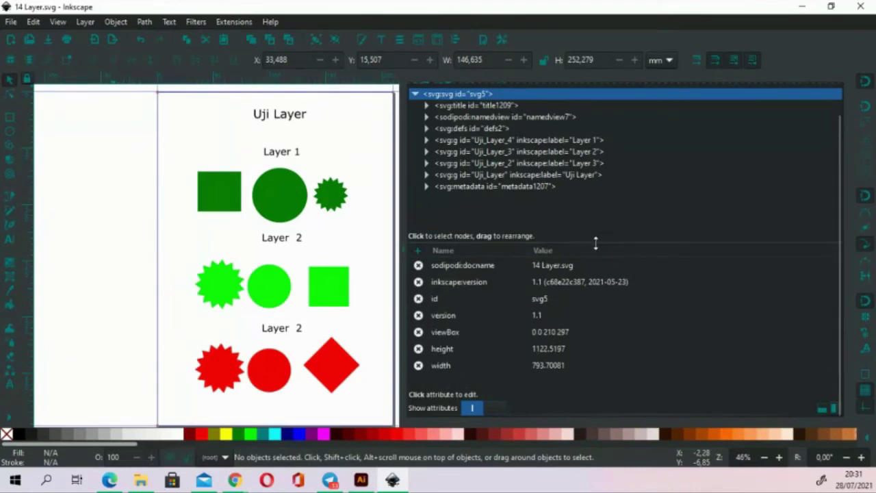
Change the root element's id to 'Layer 1' and save the file
left_click(544, 302)
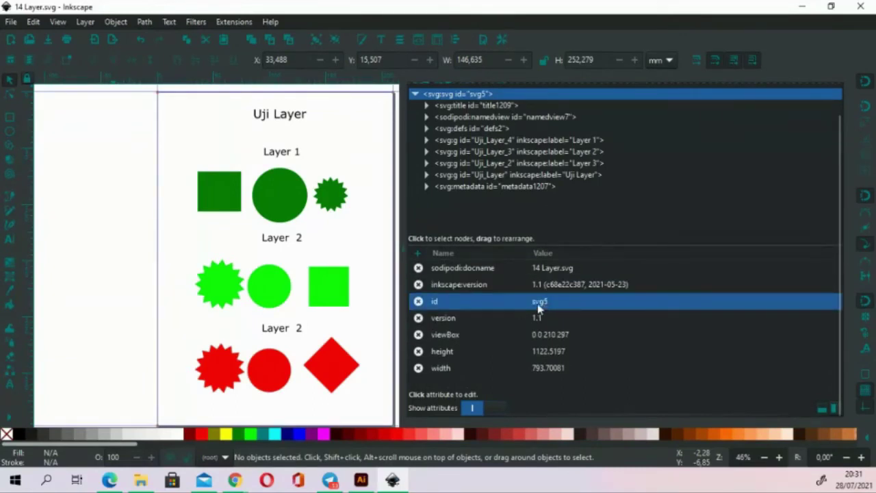
left_click(542, 302)
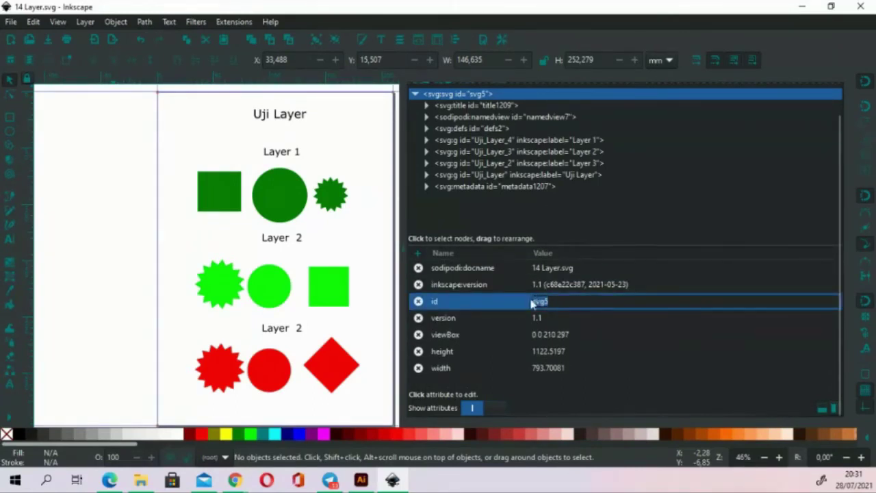
type("Layer 1")
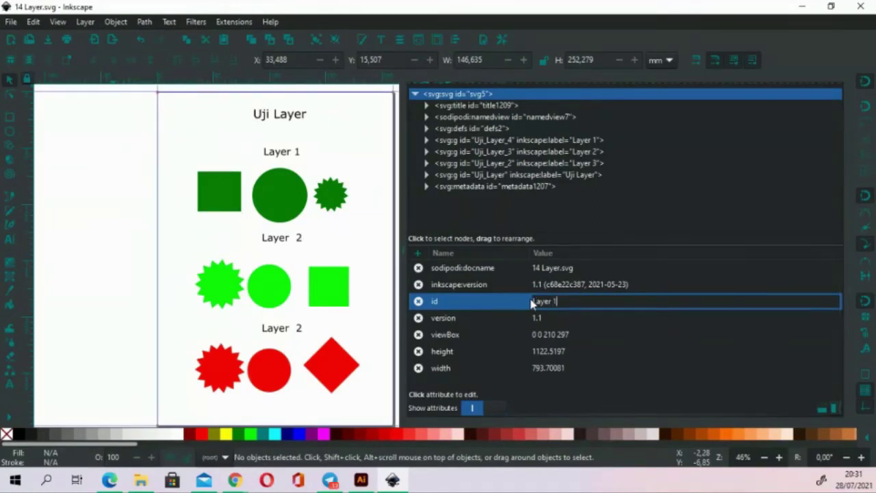
left_click(587, 320)
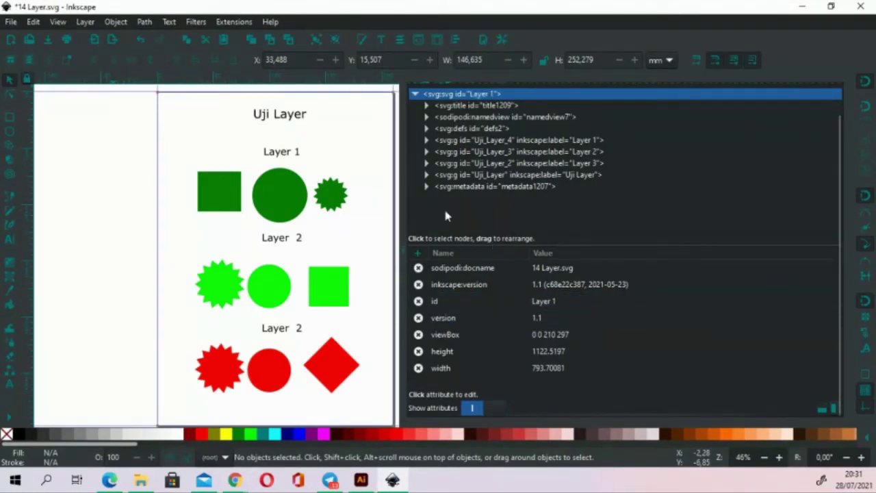
key("ctrl+s")
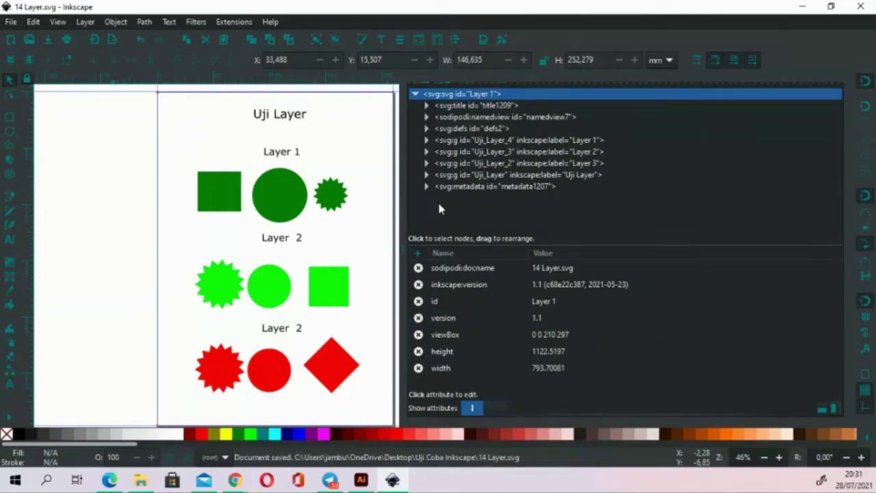
left_click(509, 119)
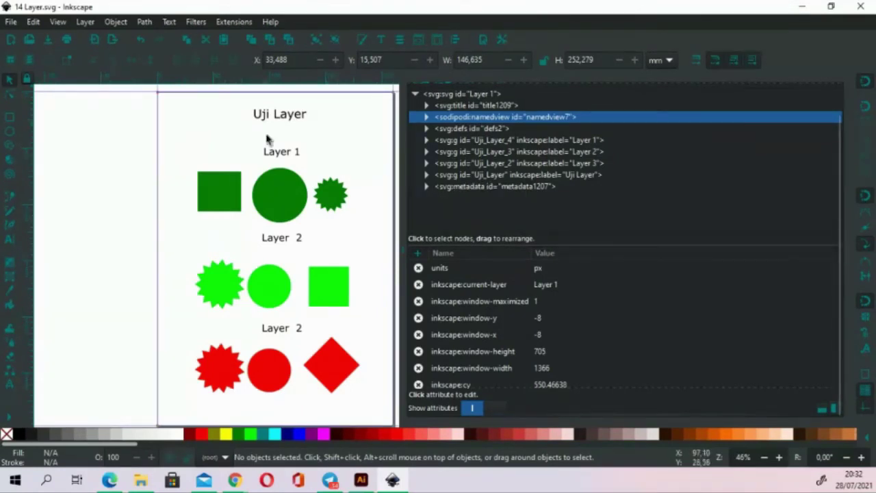
key("ctrl+s")
Close Inkscape and the old Illustrator tab, then reopen 14 Layer.svg in Illustrator 2021
left_click(860, 7)
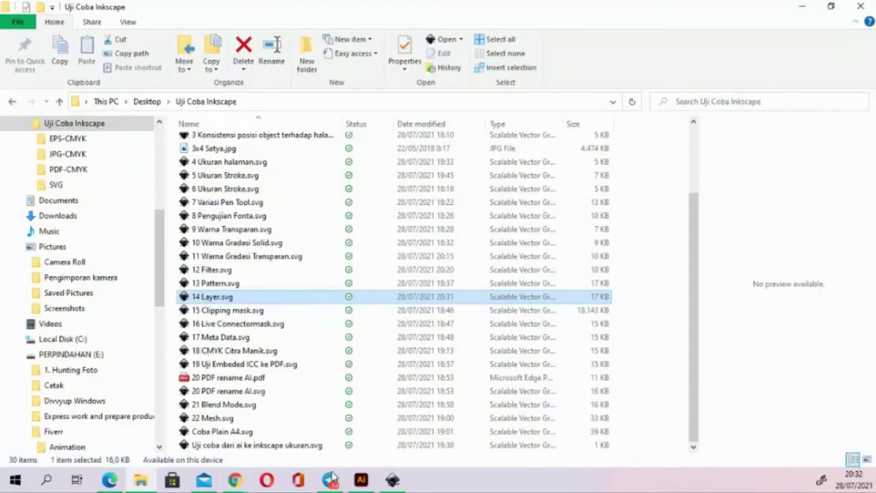
left_click(361, 480)
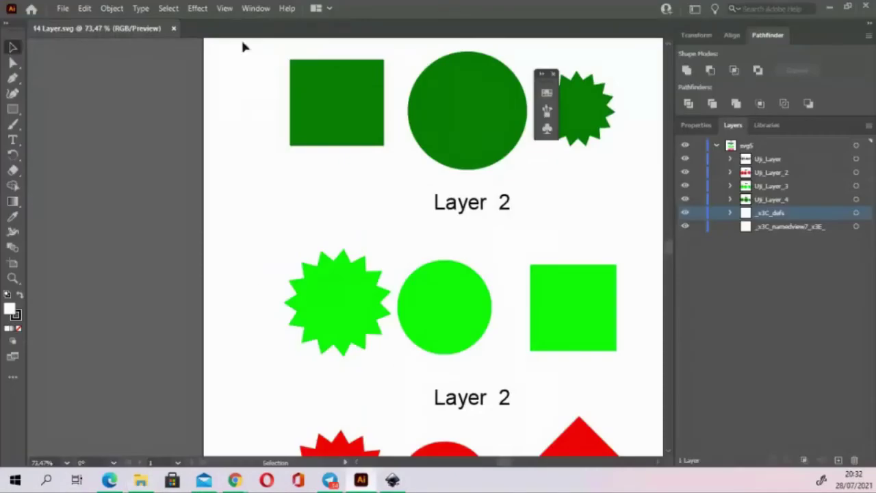
left_click(173, 29)
right_click(218, 299)
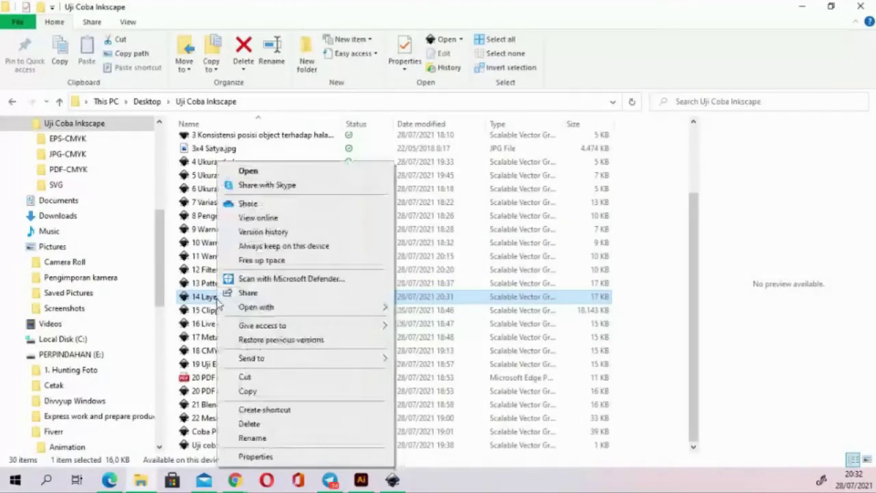
mouse_move(256, 307)
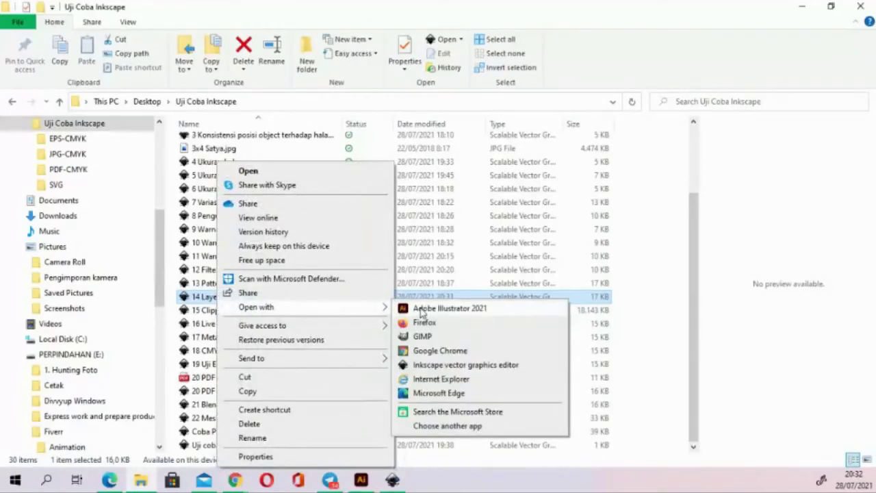
left_click(422, 313)
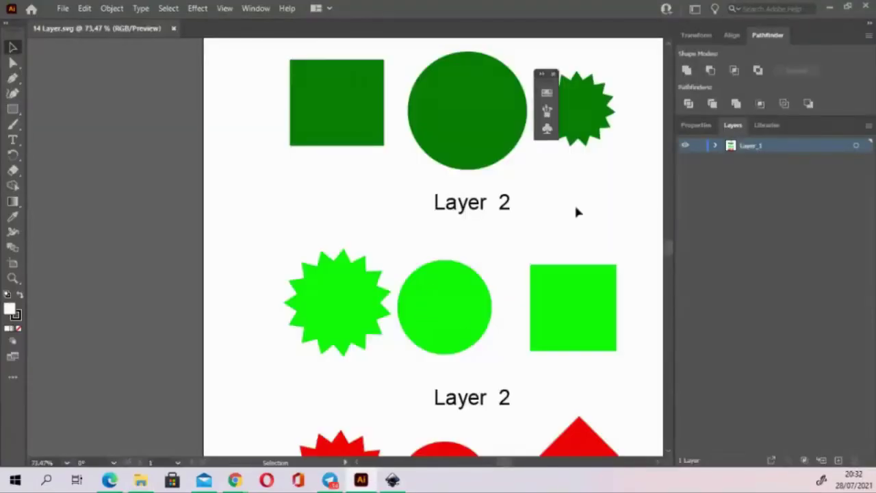
Expand Layer_1 and its _x3C_defs sublayer in Illustrator's Layers panel
left_click(715, 146)
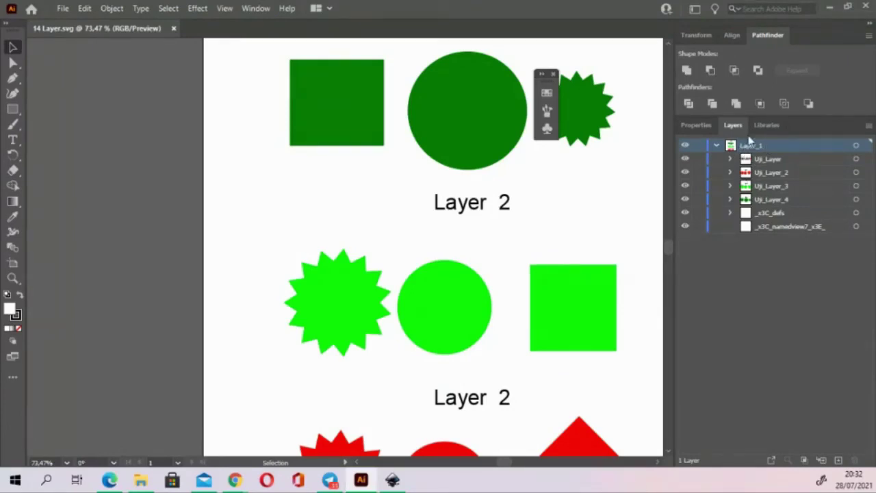
left_click(789, 230)
left_click(732, 212)
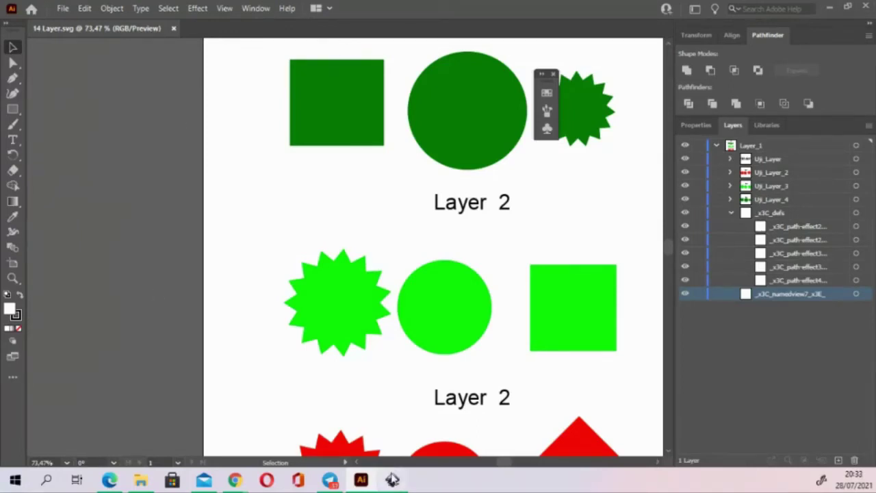
left_click(392, 480)
Save the drawing as an Optimized SVG named 14 Layer 2.svg
left_click(10, 22)
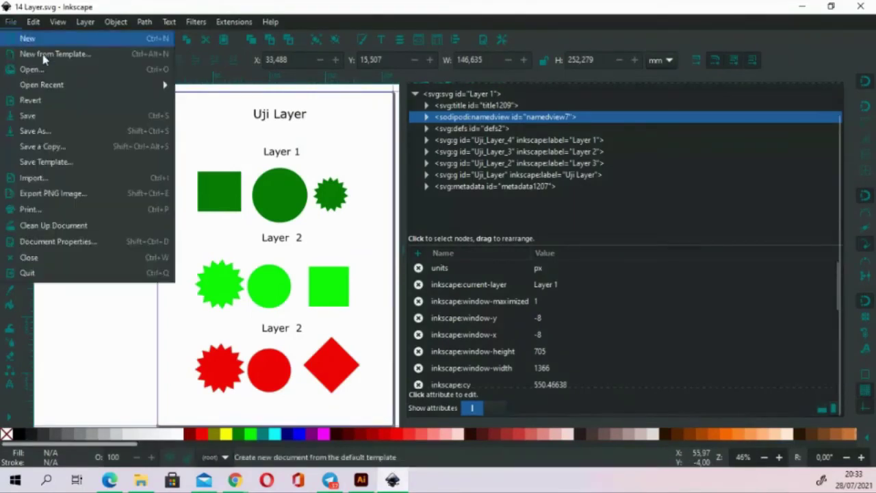
left_click(91, 133)
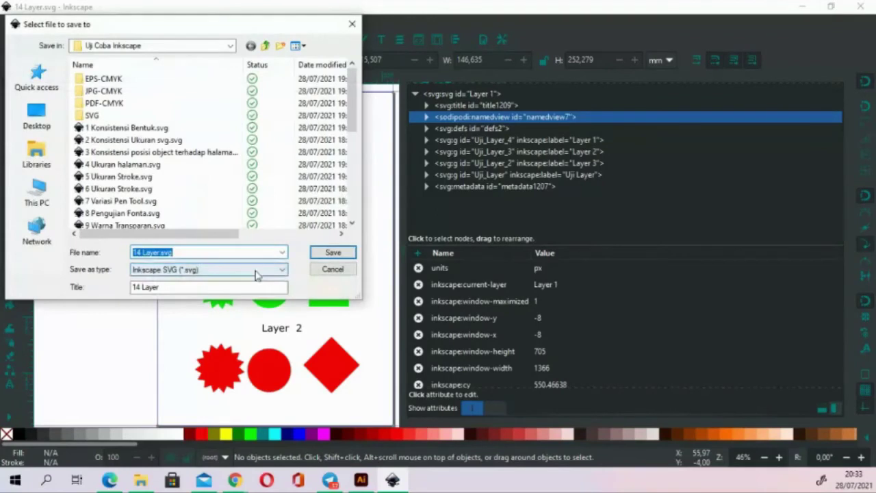
left_click(256, 272)
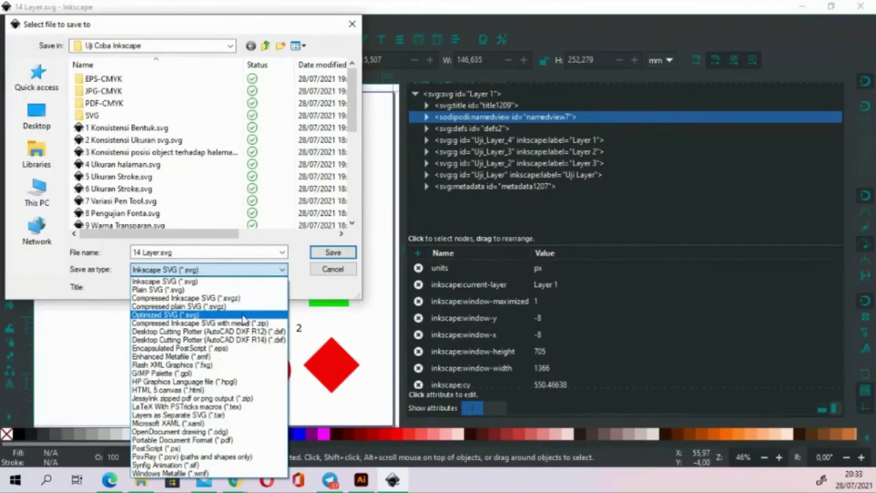
left_click(243, 320)
left_click(203, 252)
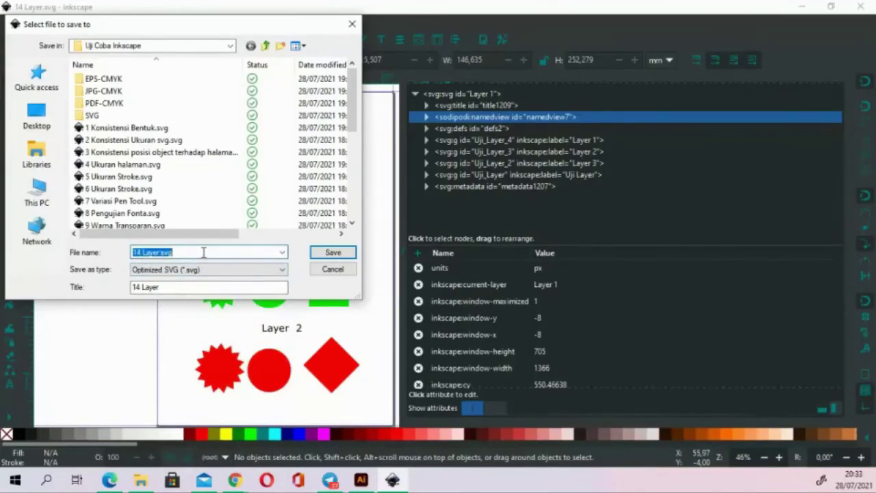
key("Home")
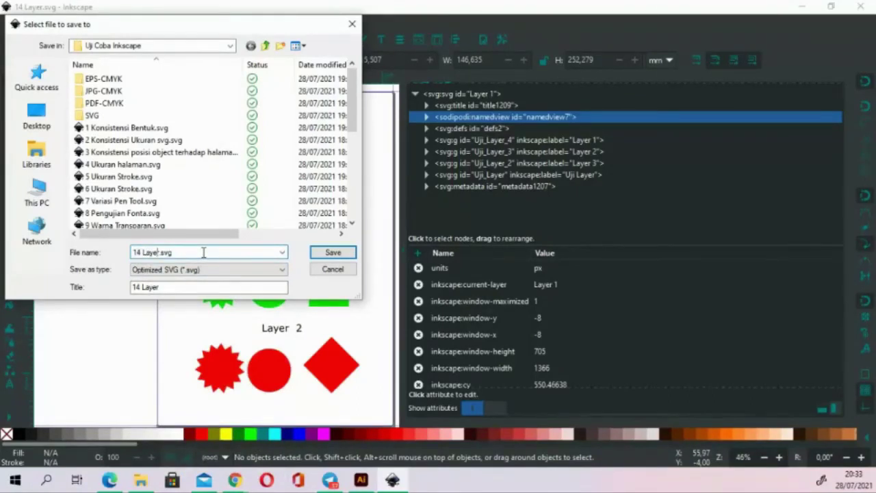
key("Return")
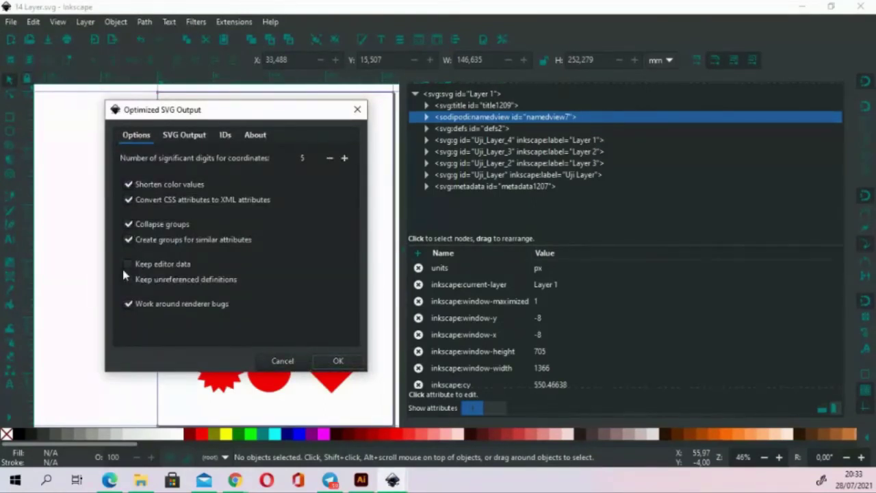
In the SVG Output options, remove the XML declaration and metadata, and confirm
left_click(182, 139)
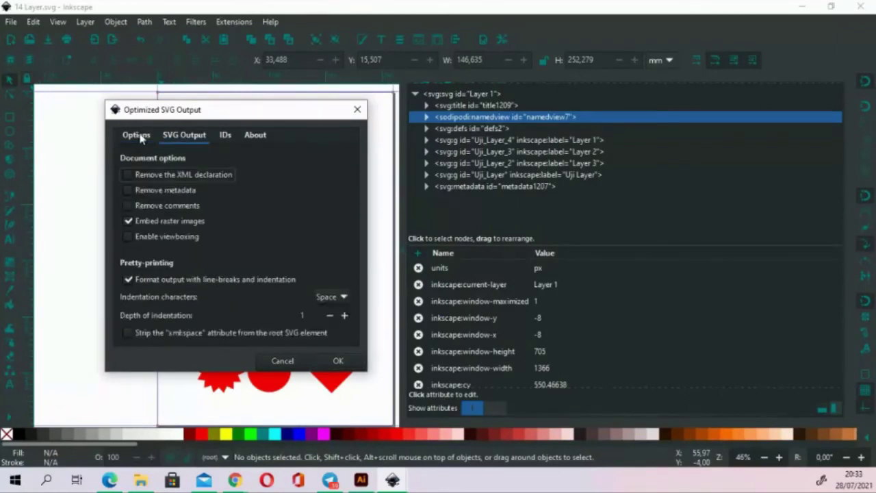
left_click(140, 139)
left_click(165, 138)
left_click(129, 175)
left_click(126, 193)
left_click(224, 137)
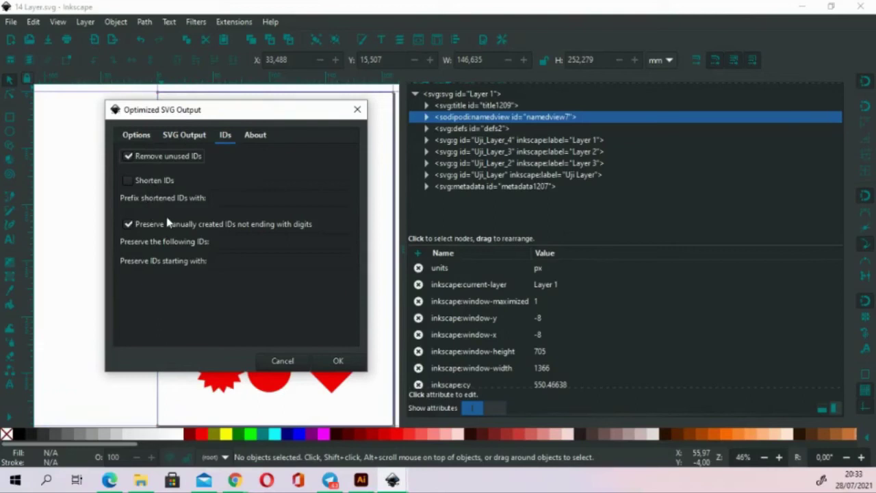
left_click(331, 361)
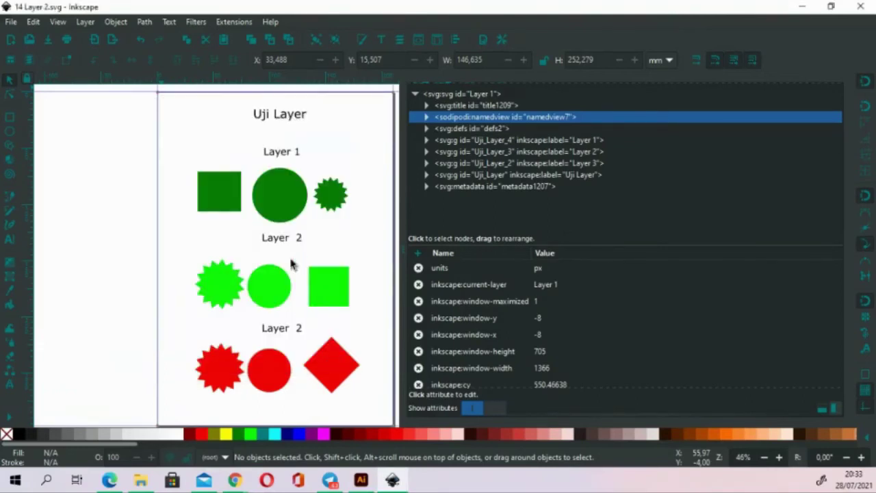
Open 14 Layer 2.svg in Illustrator and expand Layer_1 and Uji_Layer
left_click(141, 480)
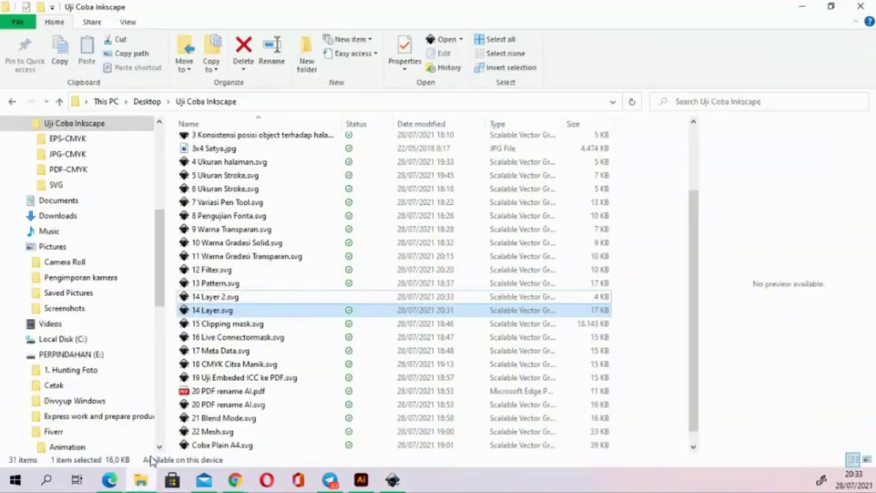
left_click(232, 298)
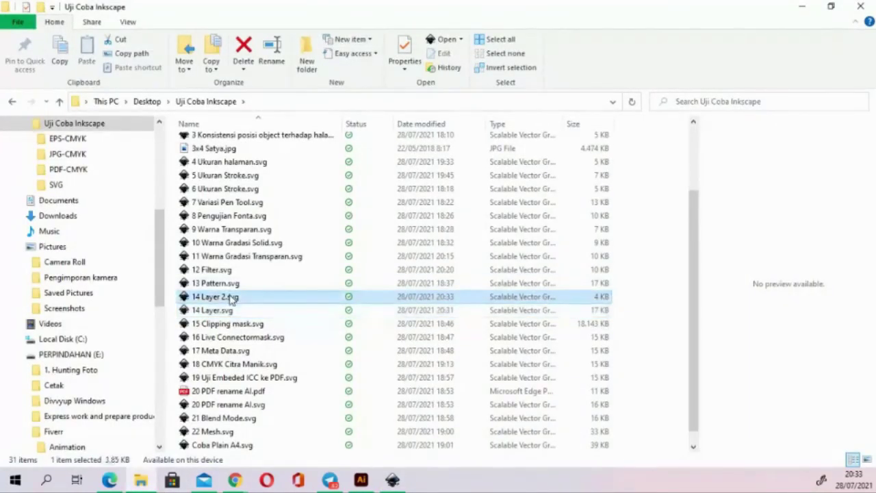
right_click(231, 297)
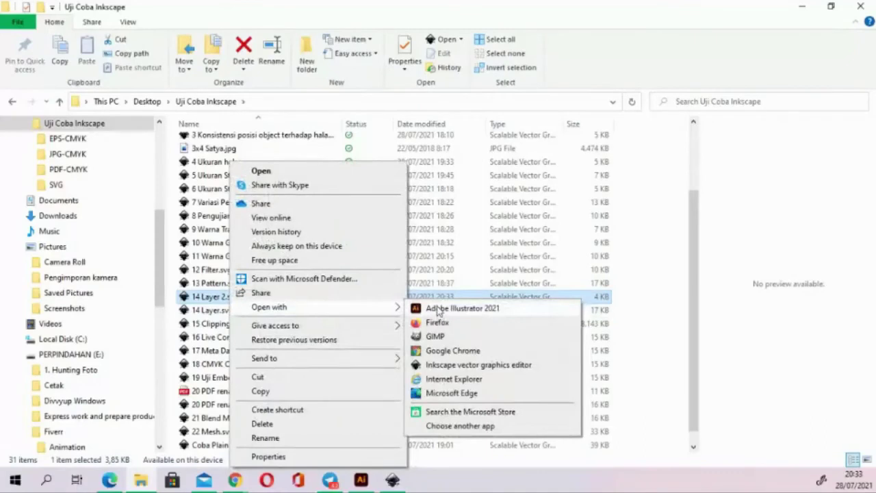
left_click(438, 309)
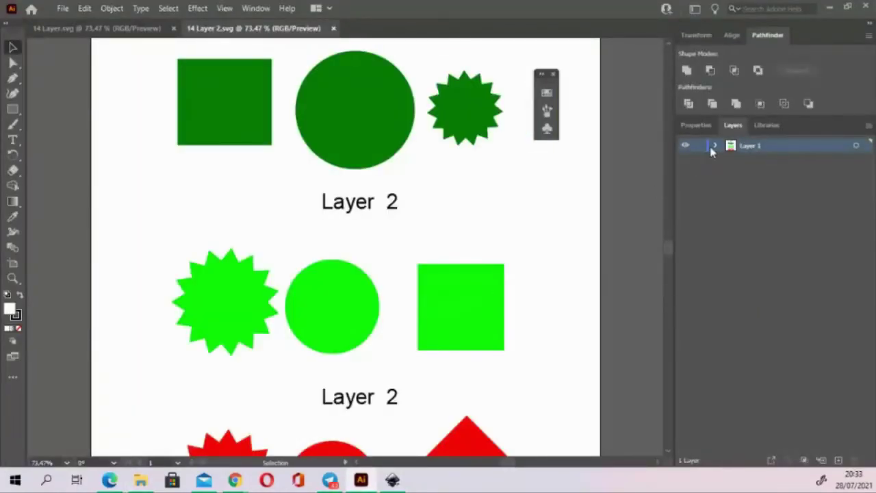
left_click(715, 146)
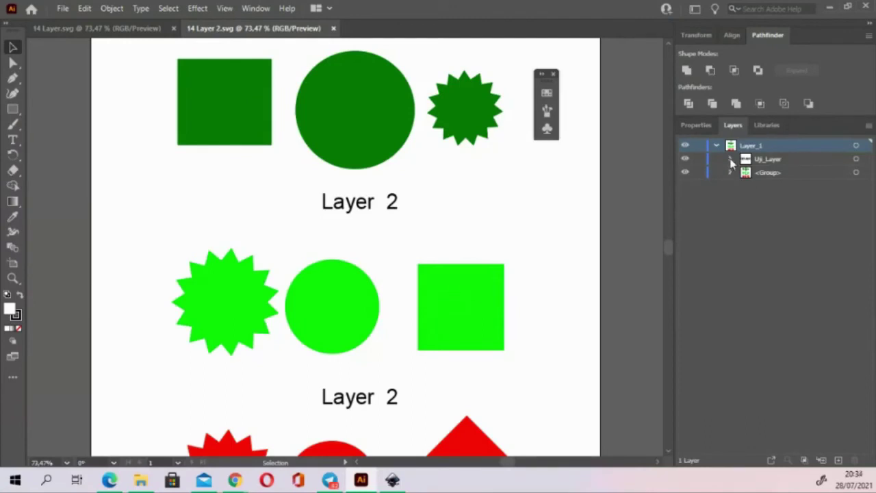
left_click(731, 160)
left_click(730, 160)
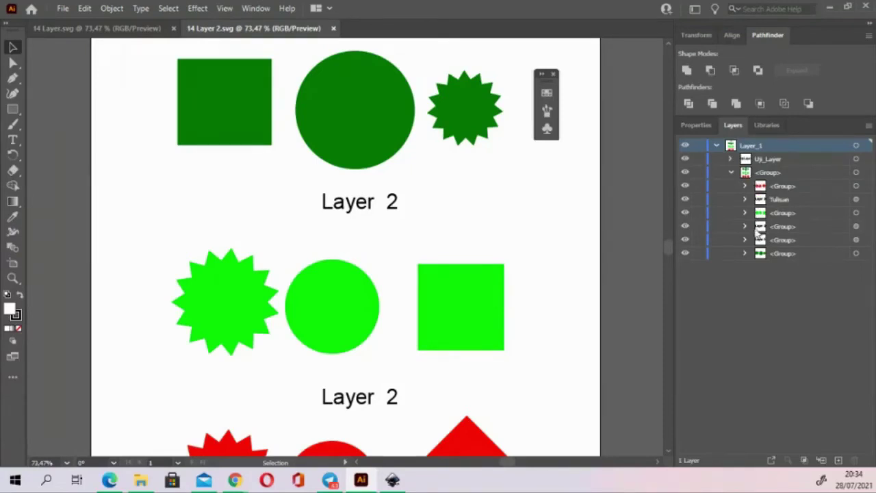
left_click_drag(478, 213, 510, 258)
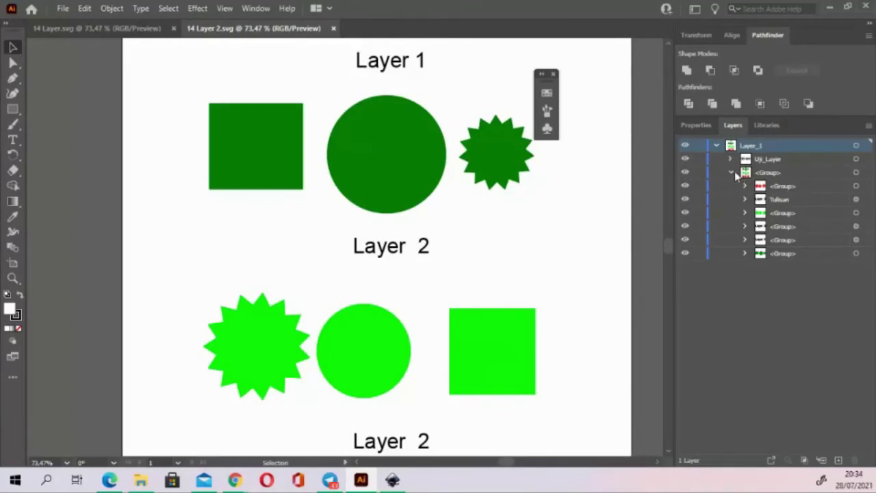
Compare the two documents, ending on 14 Layer.svg fitted to the window
left_click(86, 27)
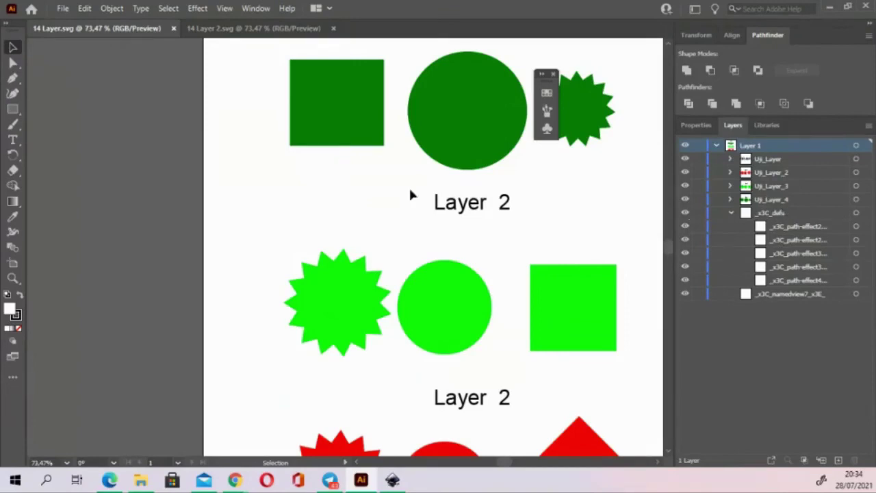
left_click(267, 28)
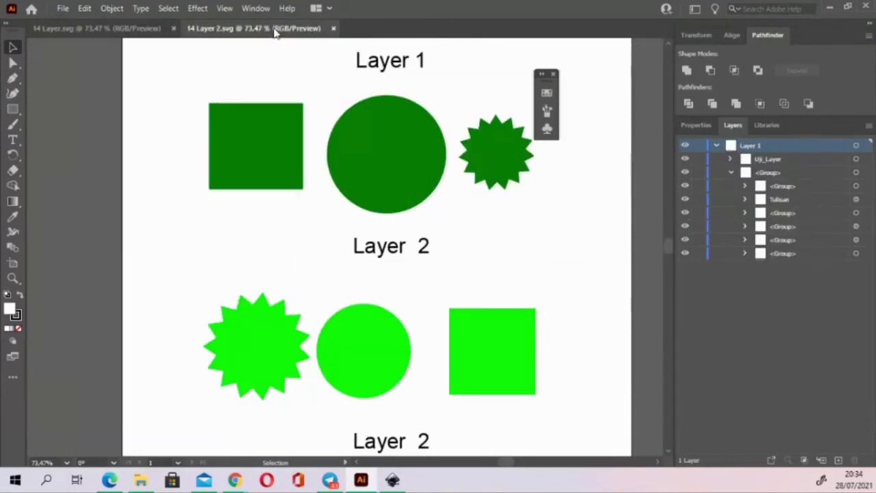
left_click(146, 28)
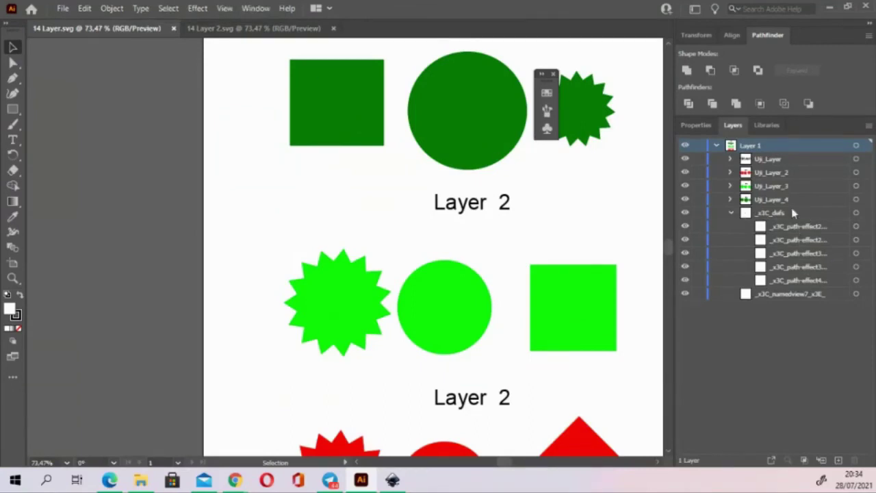
left_click_drag(552, 260, 418, 237)
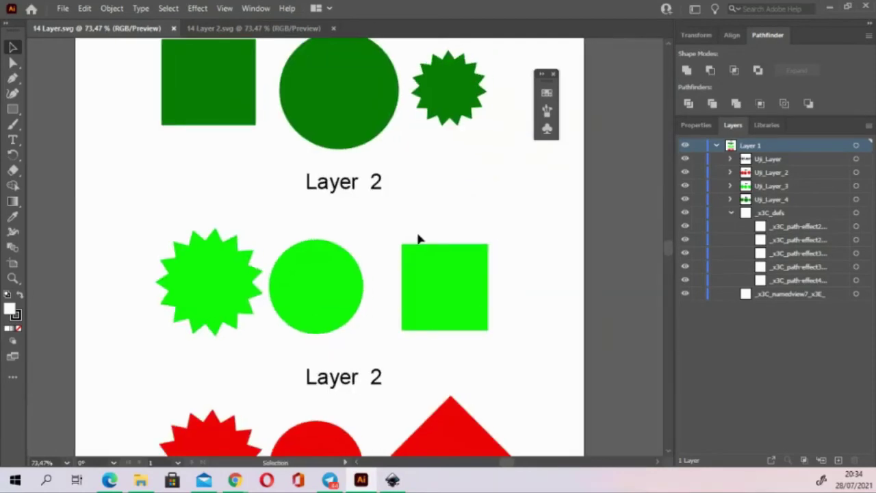
key("ctrl+0")
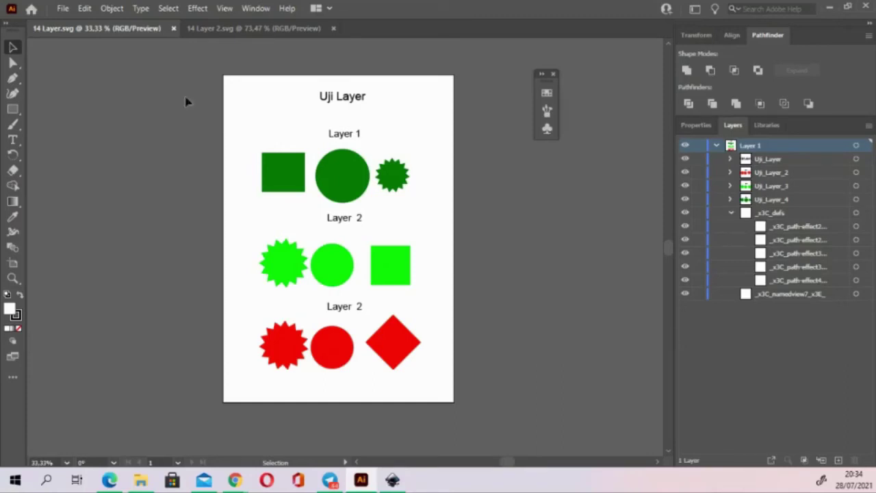
Close both layer documents and open 15 Clipping mask.svg with Adobe Illustrator from Explorer
left_click(174, 28)
left_click(179, 30)
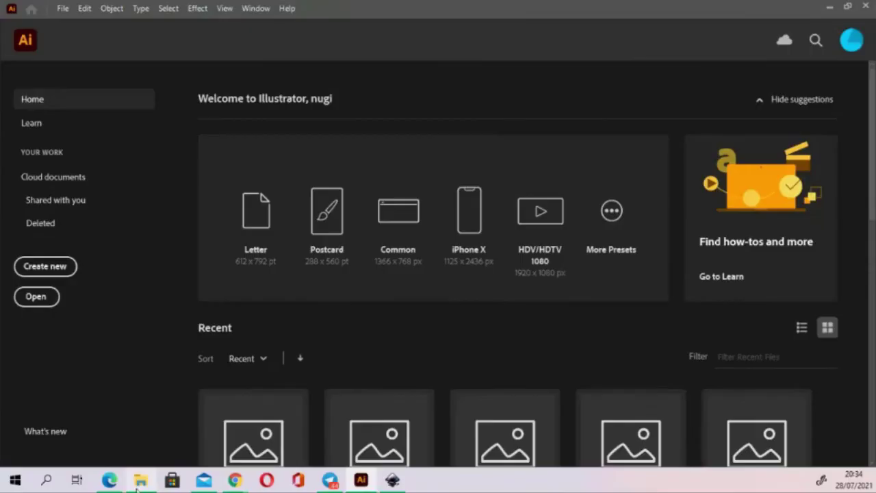
left_click(139, 482)
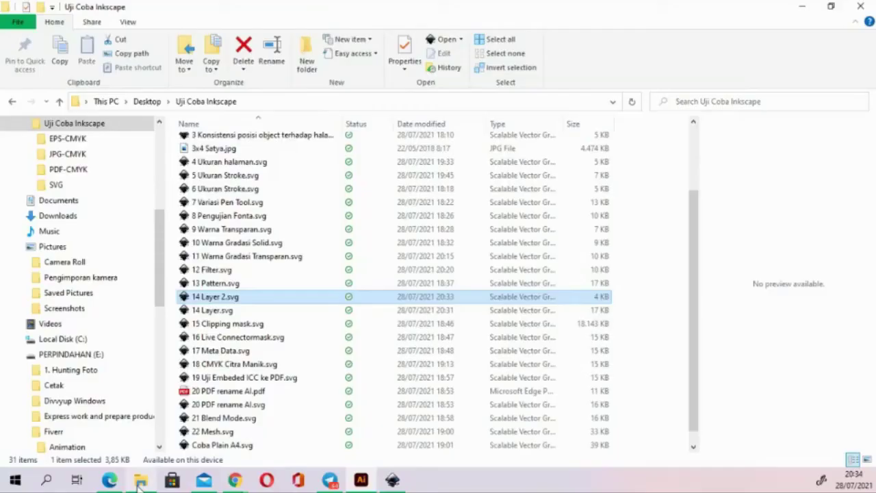
left_click(232, 327)
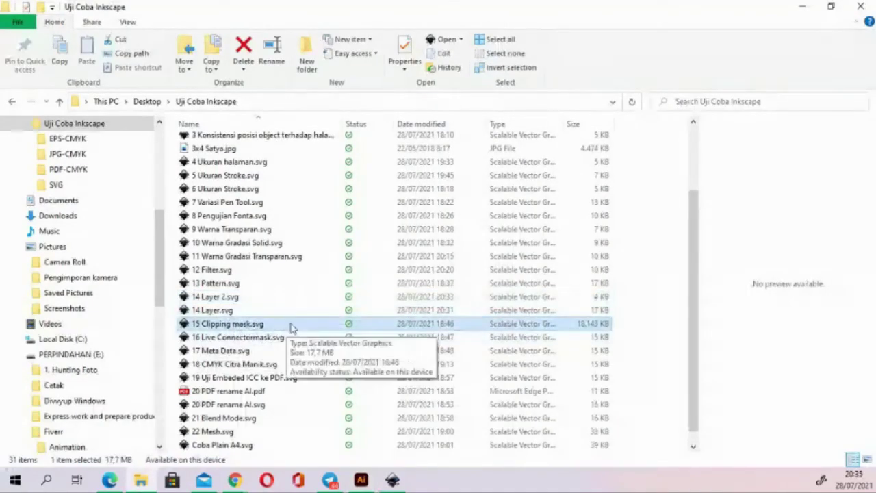
right_click(236, 328)
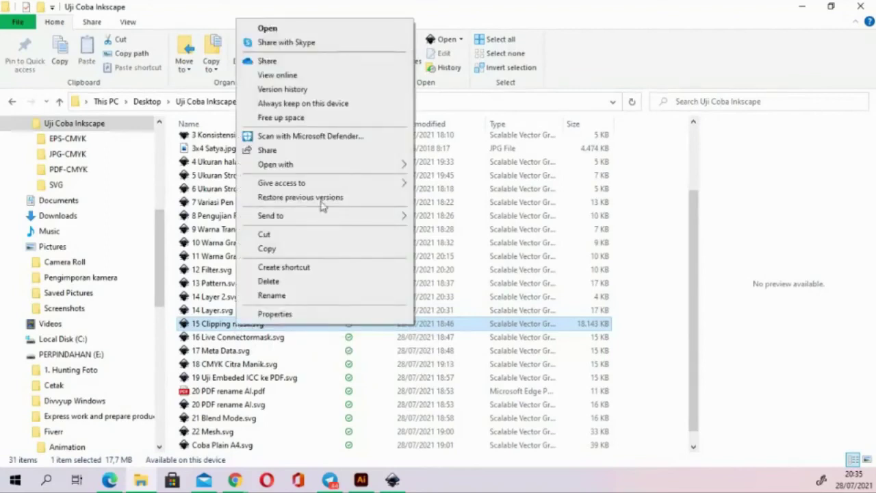
mouse_move(276, 165)
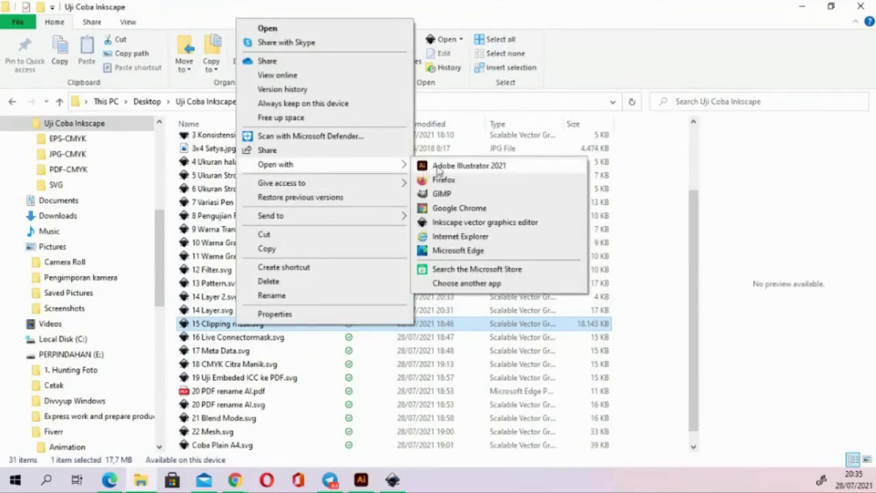
left_click(438, 167)
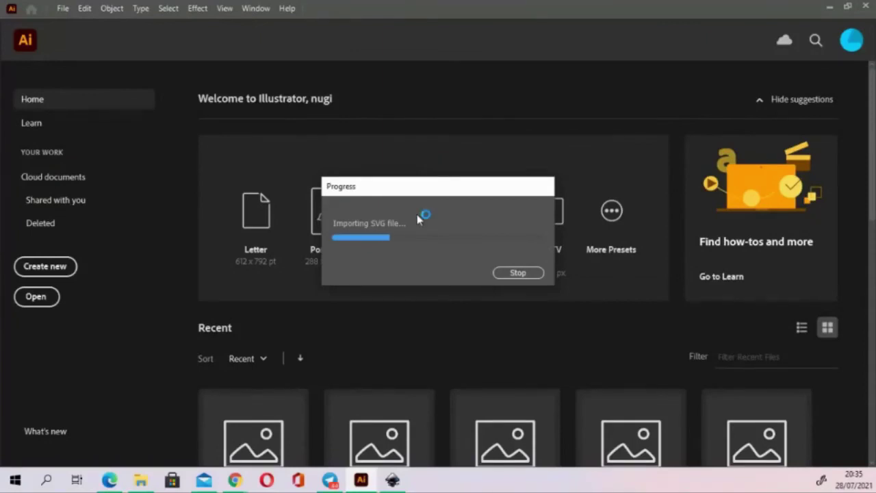
Close the Inkscape layer document without saving
left_click(391, 481)
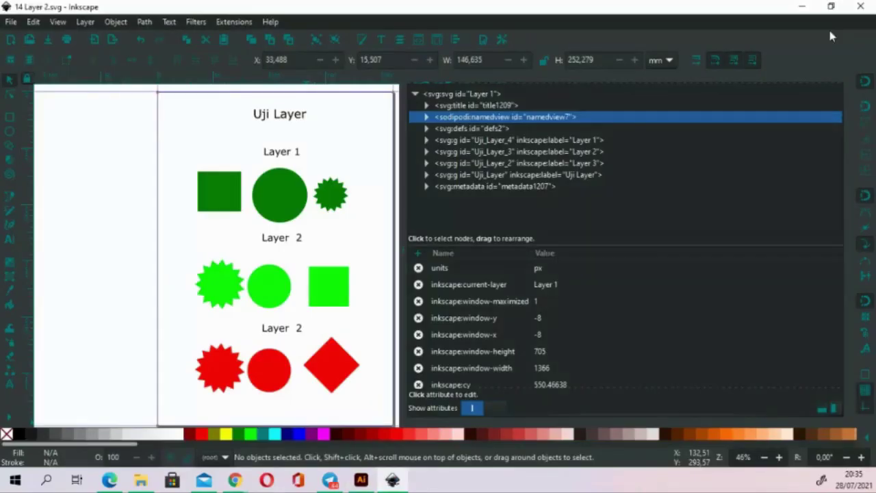
key("ctrl+w")
left_click(365, 291)
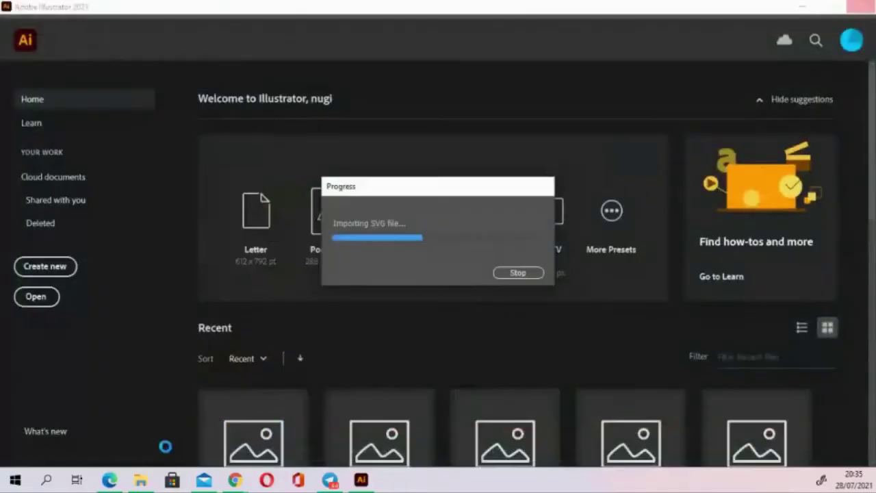
left_click(144, 481)
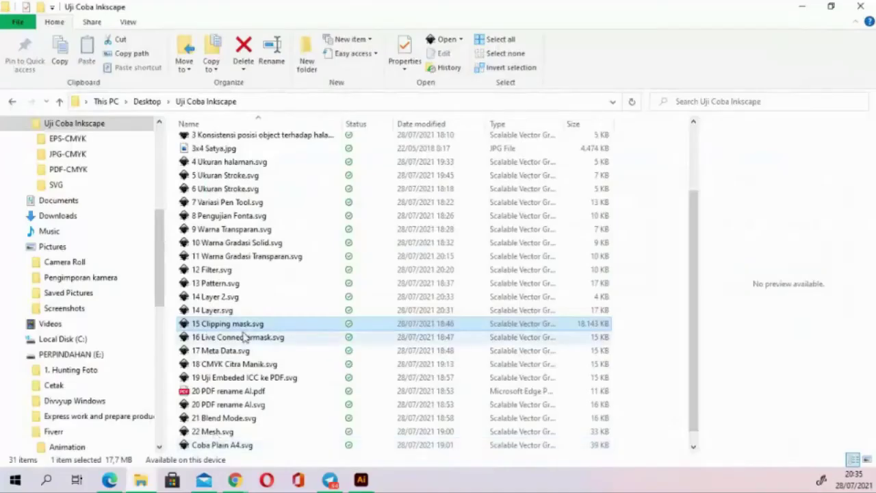
left_click(361, 480)
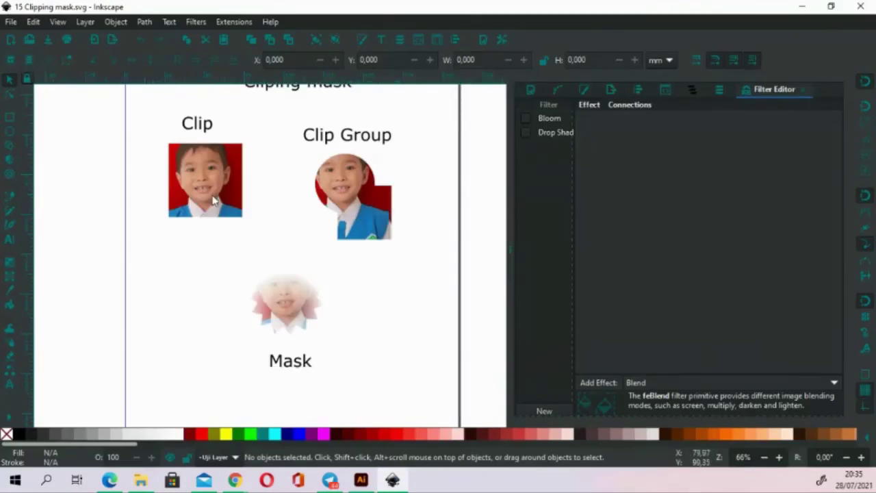
scroll(318, 229, "up", 2)
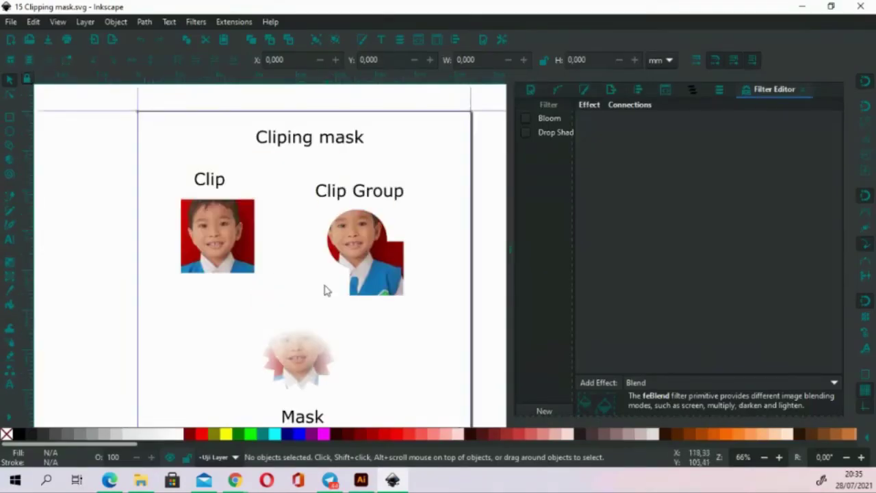
left_click_drag(325, 289, 322, 262)
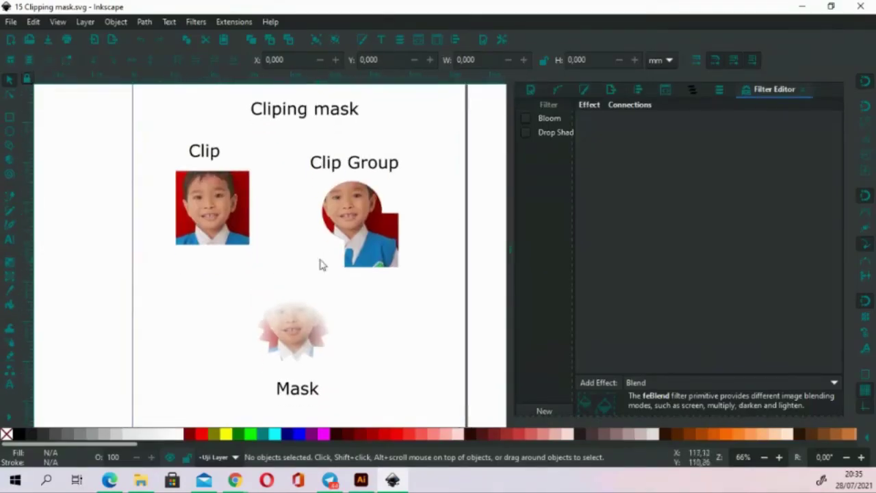
left_click(218, 195)
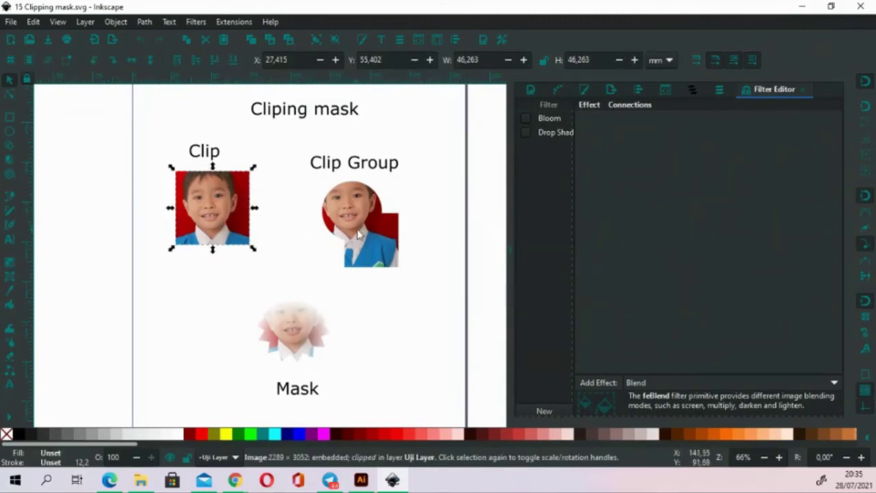
left_click(359, 234)
left_click(307, 331)
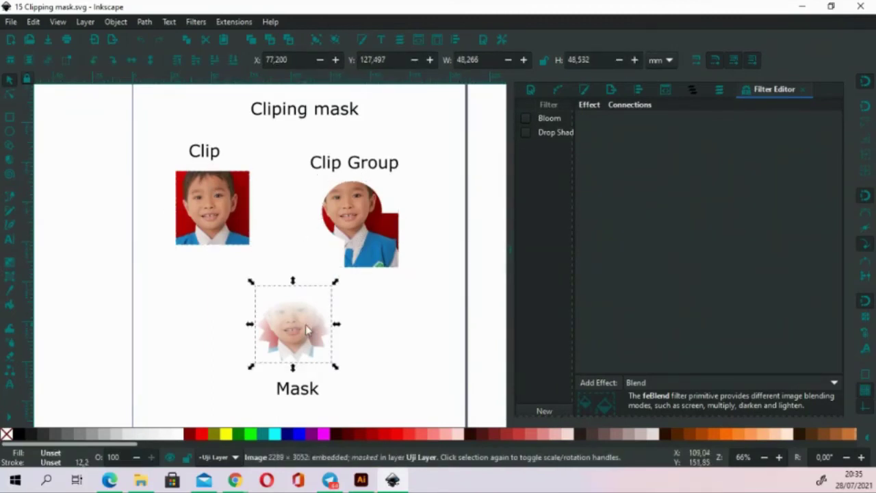
left_click(361, 481)
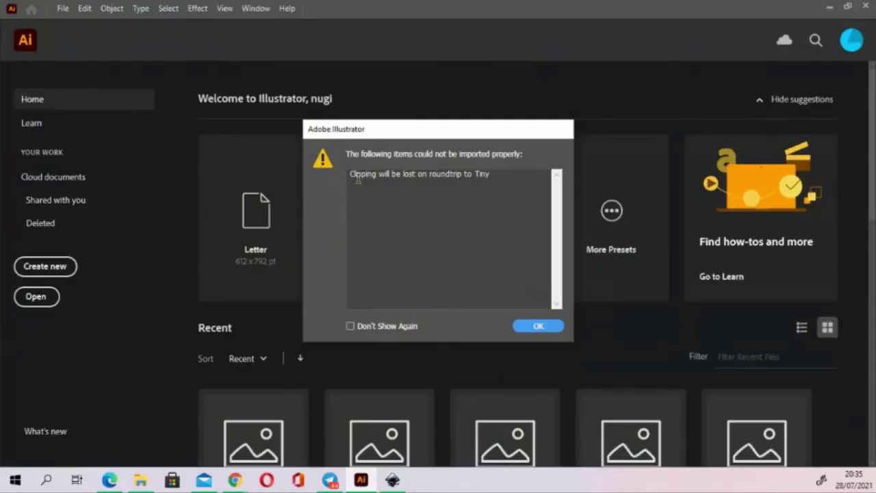
Dismiss the clipping import warning for 15 Clipping mask.svg
left_click(375, 177)
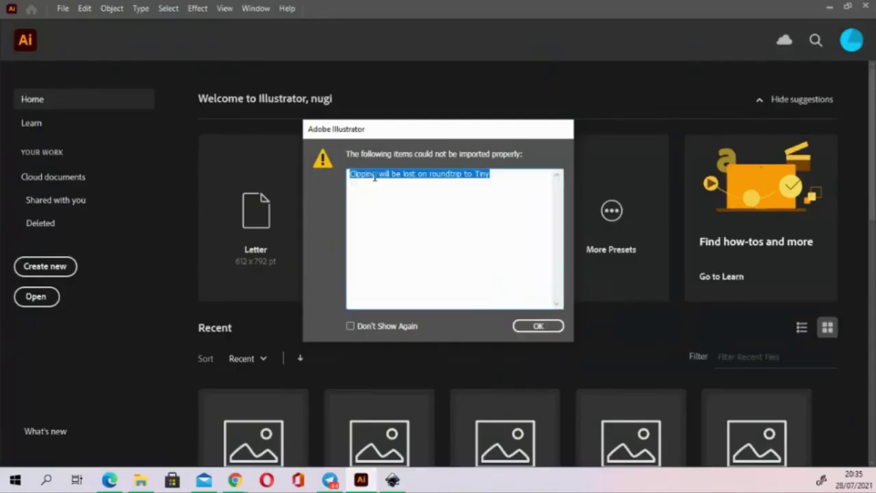
left_click_drag(459, 178, 489, 218)
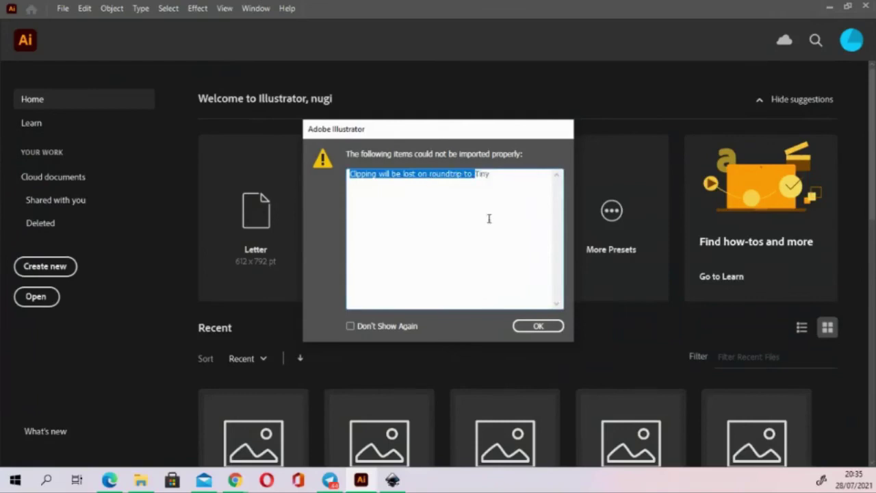
left_click(538, 326)
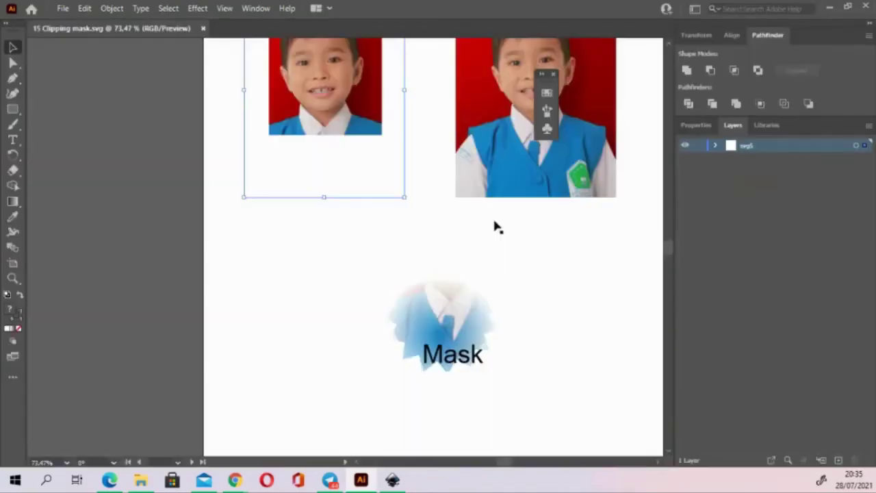
Pan around the Clip, Clip Group and Mask artwork, selecting all to see its bounds
left_click_drag(503, 244, 458, 279)
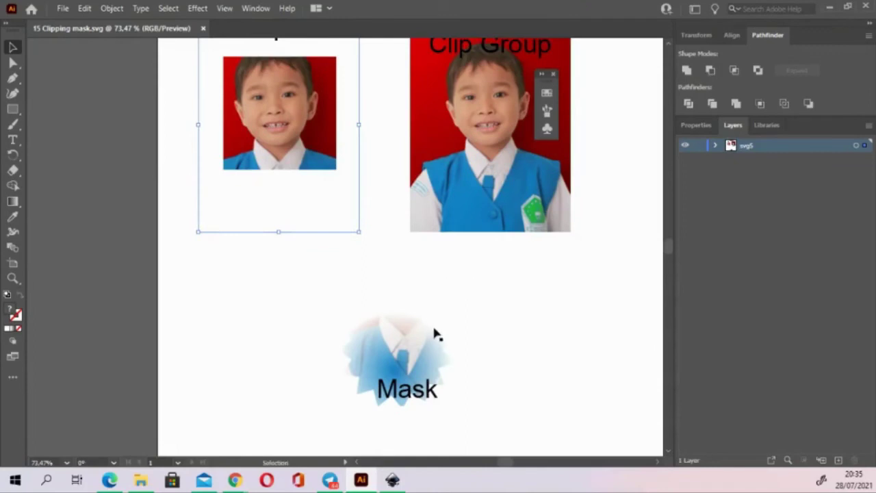
left_click_drag(409, 350, 429, 305)
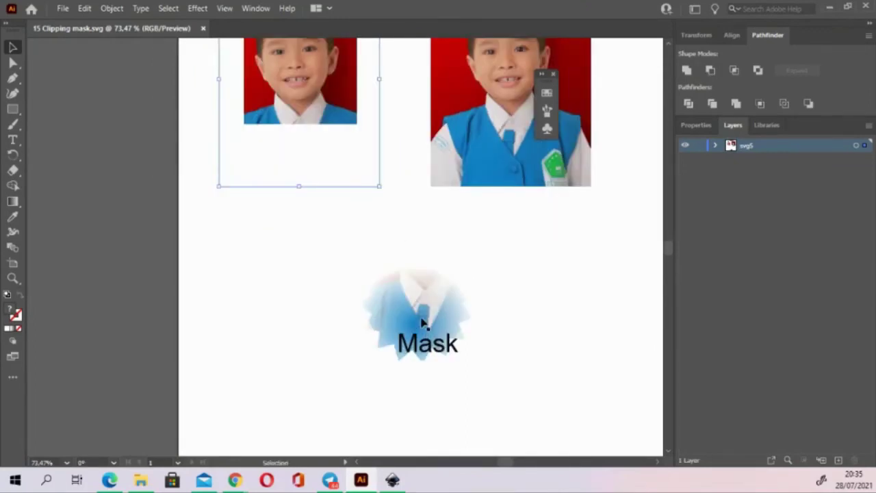
key("alt+Tab")
key("alt+Tab")
key("ctrl+a")
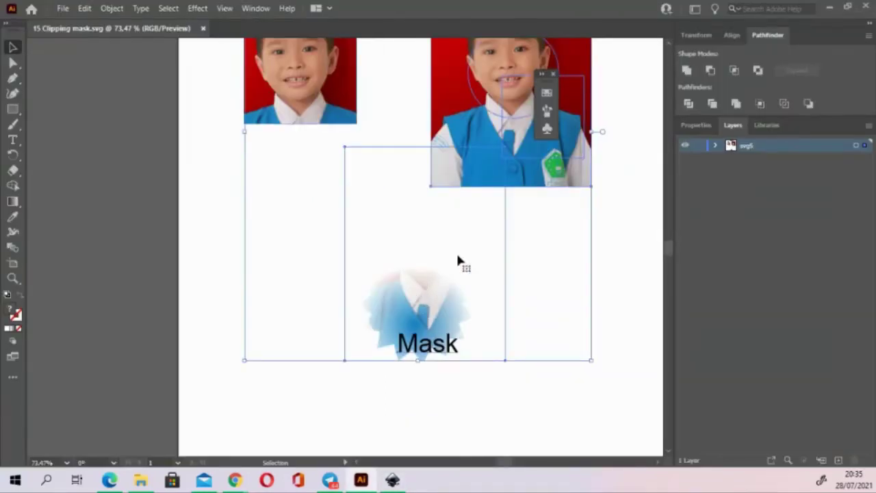
left_click_drag(446, 294, 412, 379)
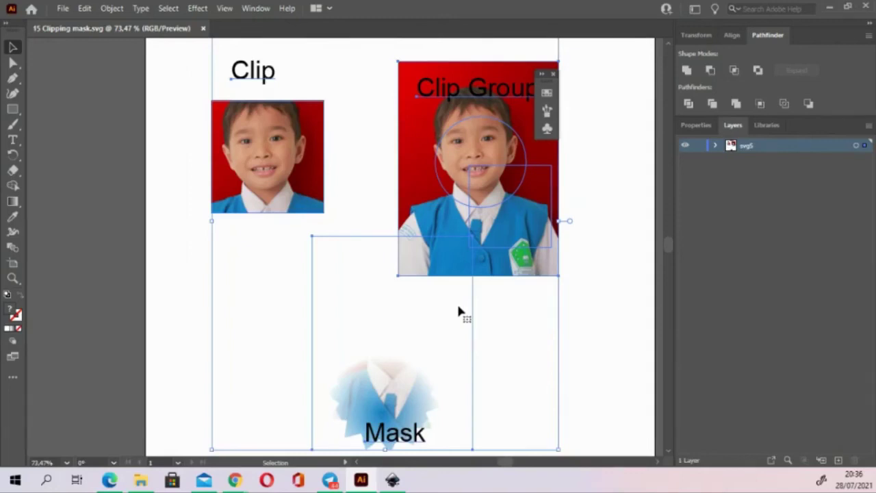
Zoom Illustrator out to show the whole Clipping mask page
left_click(392, 478)
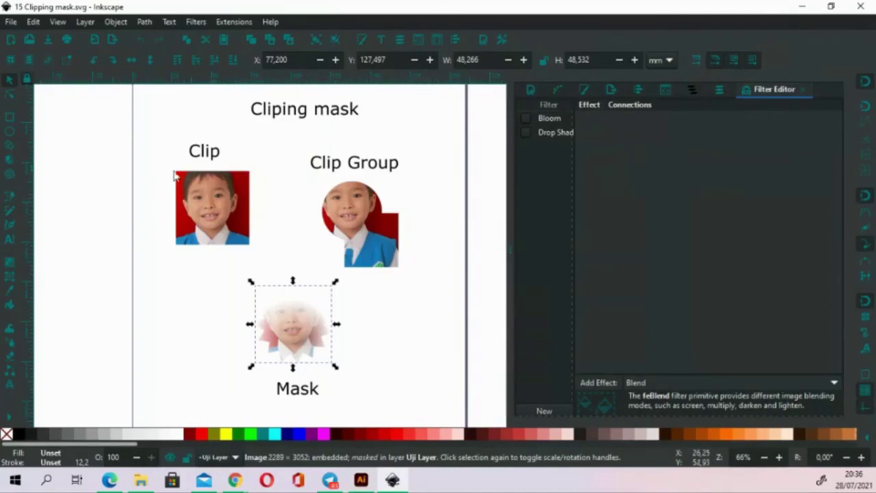
key("alt+Tab")
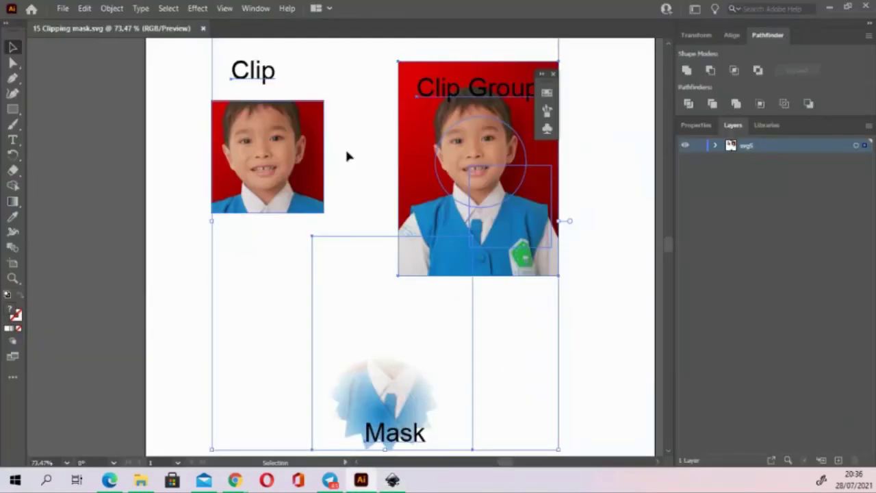
key("alt+Tab")
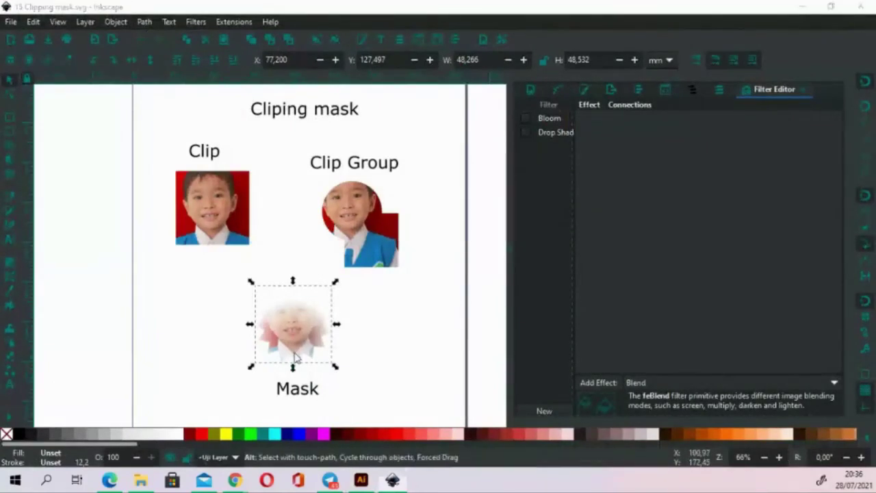
key("alt+Tab")
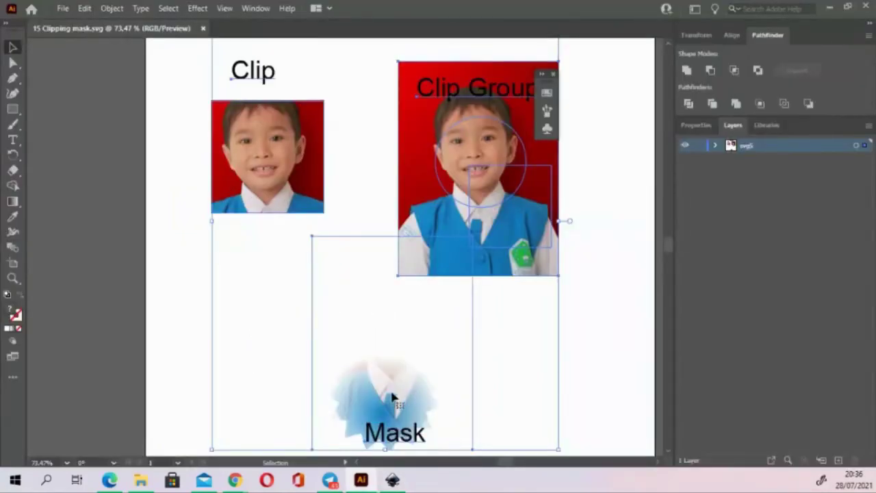
key("v")
scroll(432, 294, "right", 1)
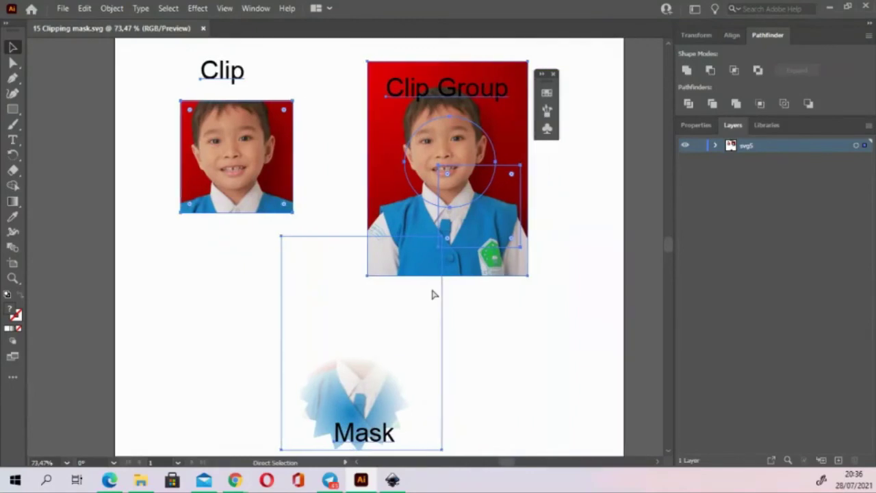
key("ctrl+a")
scroll(432, 294, "down", 1)
scroll(432, 295, "down", 2)
scroll(432, 294, "down", 1)
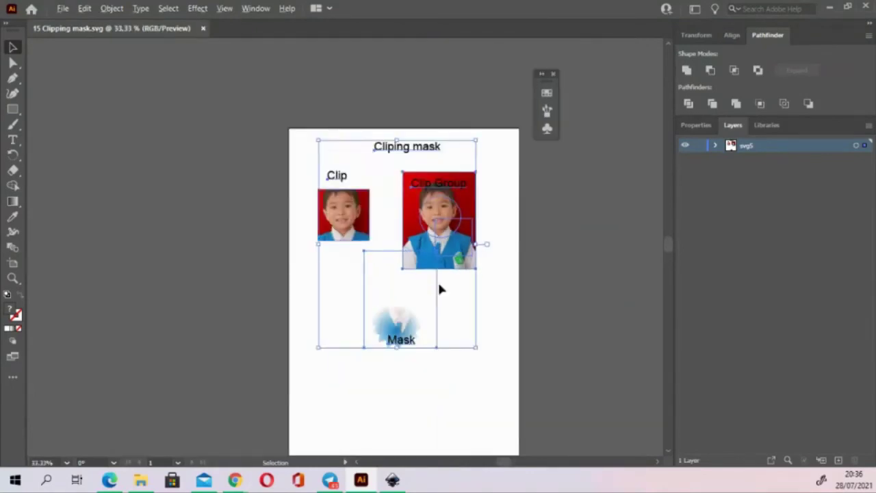
In Inkscape, place a horizontal guide along the top of the Mask image
key("alt+Tab")
scroll(397, 264, "down", 1)
scroll(397, 264, "down", 1)
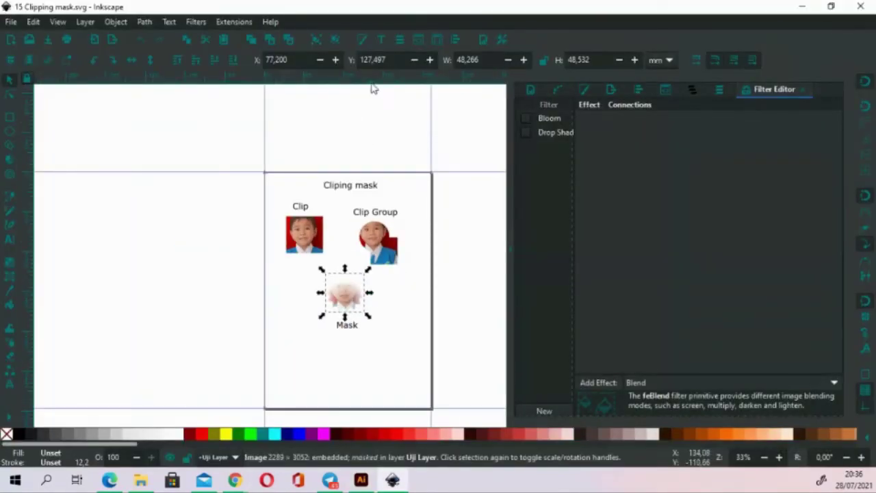
left_click_drag(373, 88, 355, 273)
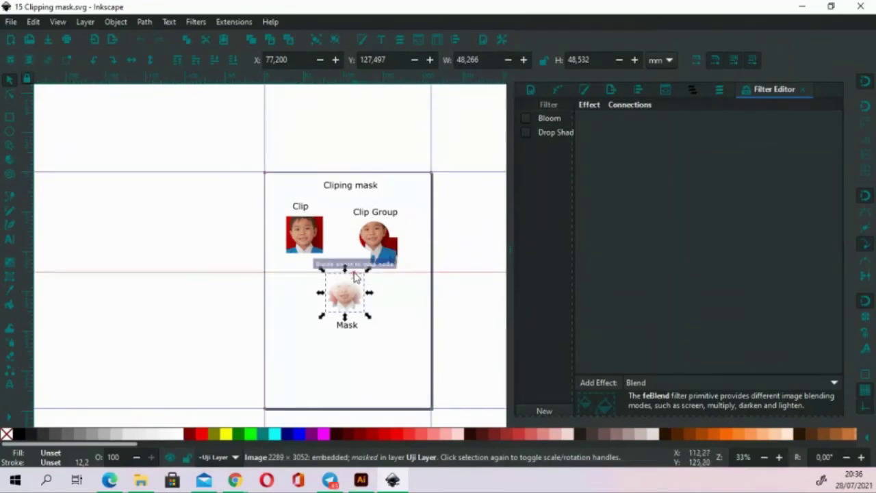
left_click(436, 247)
key("alt+Tab")
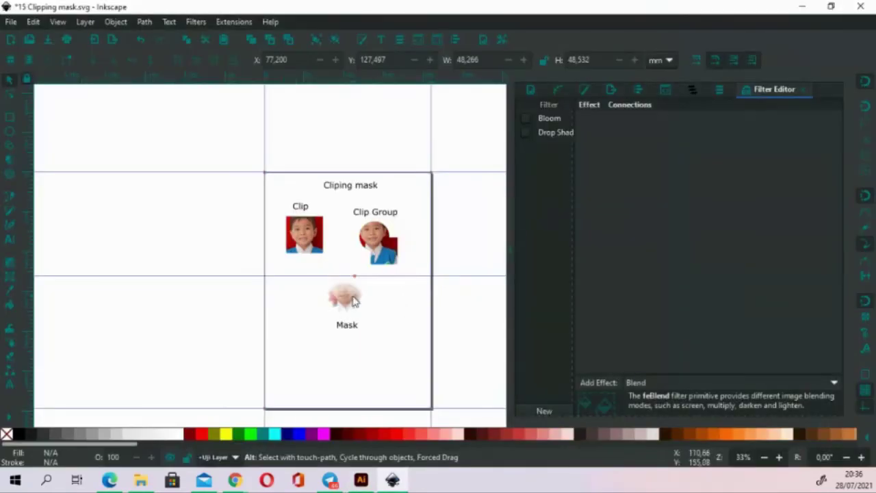
Release the mask on the Mask photo and zoom in on the unmasked result
left_click(353, 303)
right_click(349, 303)
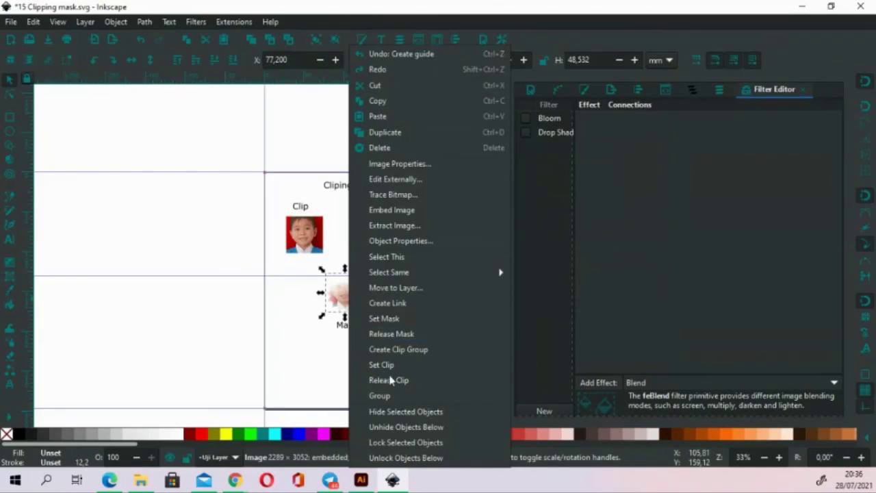
left_click(345, 307)
right_click(347, 306)
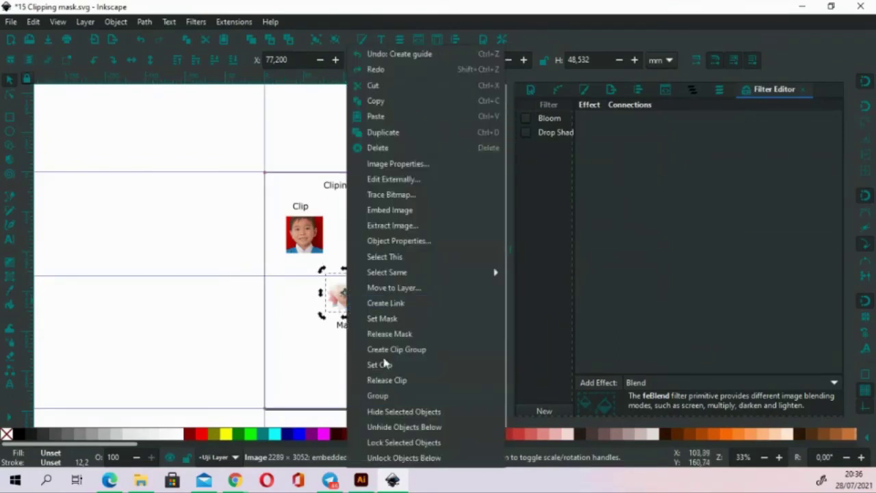
left_click(390, 333)
left_click(417, 321)
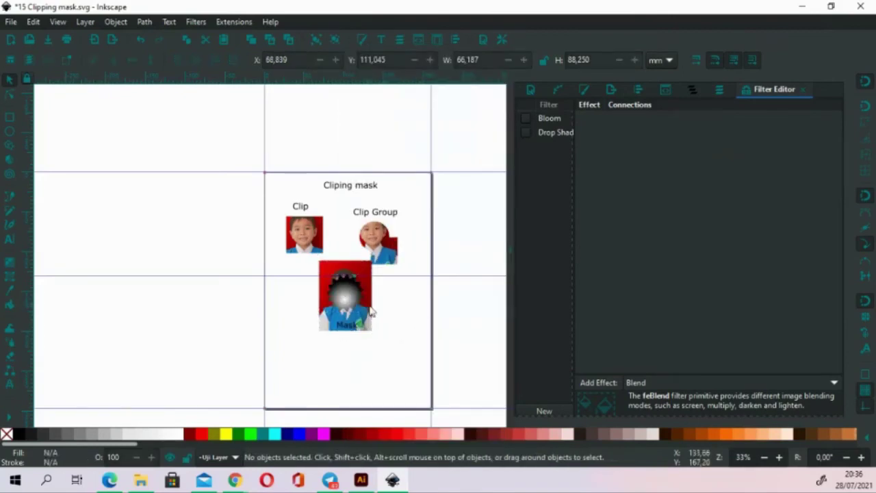
scroll(343, 213, "up", 3)
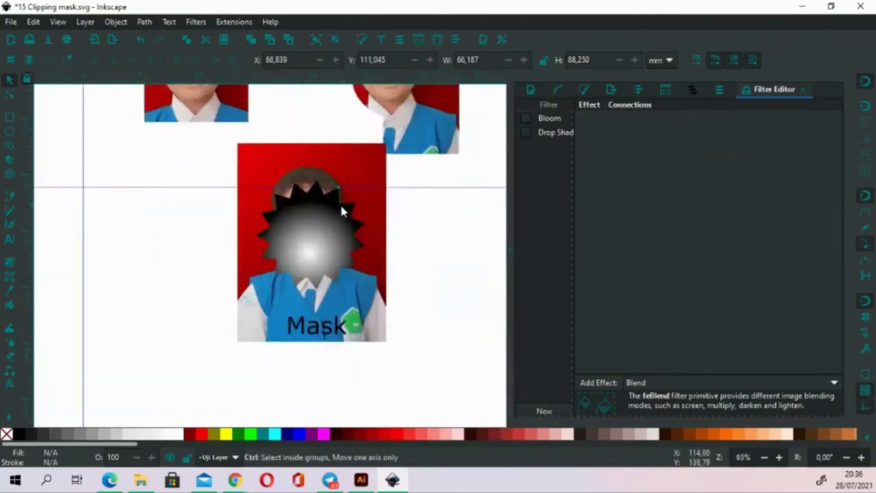
scroll(341, 213, "up", 1)
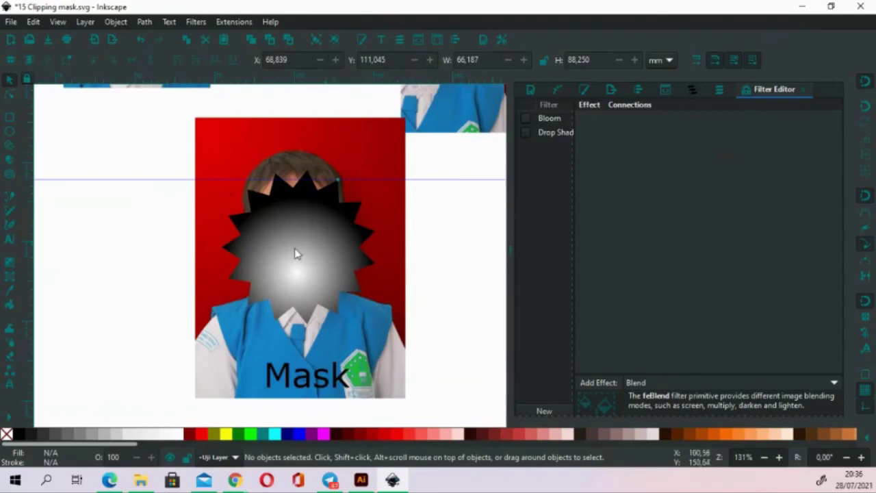
scroll(315, 239, "up", 1)
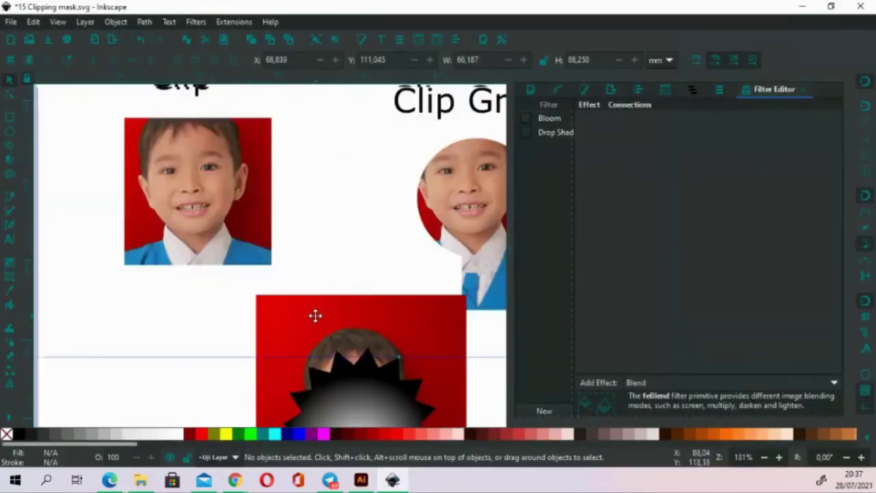
Expand svg5, layer4 and the Clip Group in Illustrator's Layers panel
left_click(235, 225)
key("alt+Tab")
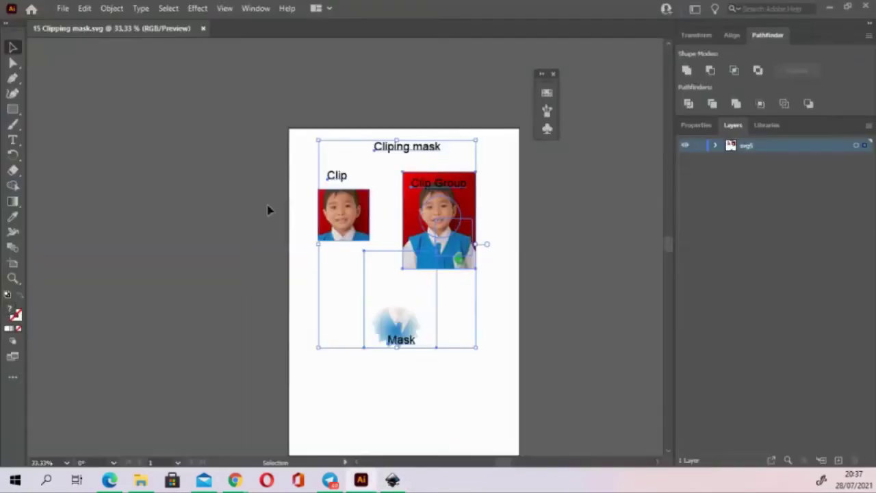
left_click(716, 145)
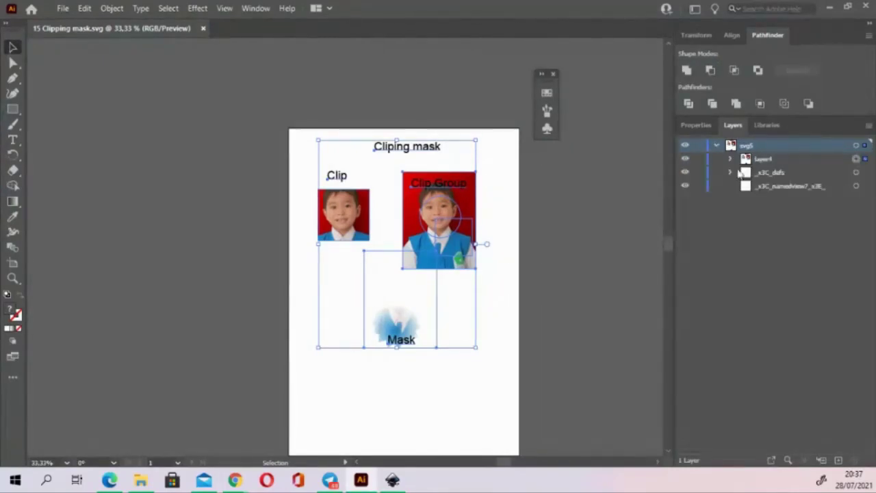
left_click(729, 158)
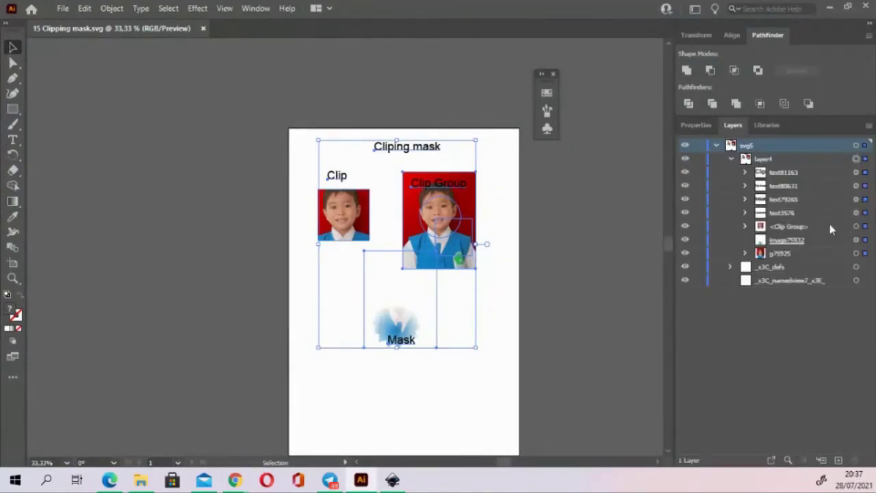
left_click(745, 226)
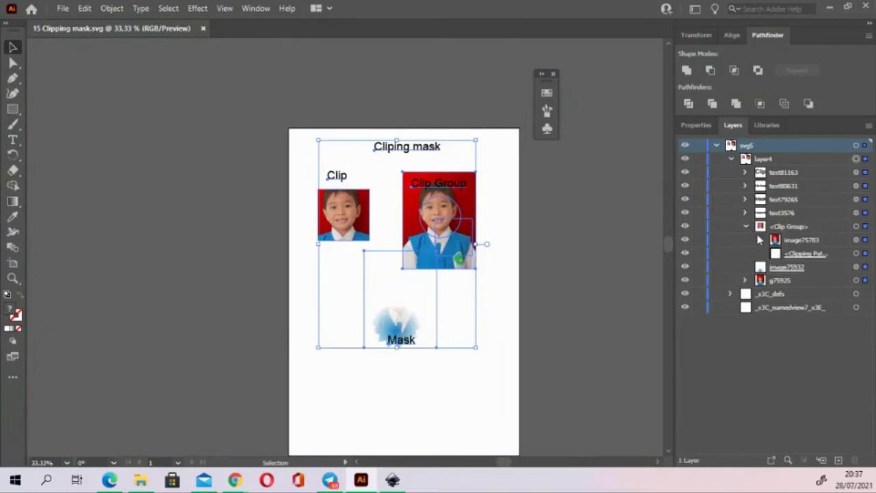
Toggle the Clip Group's clipping path visibility off and on, leaving it visible
left_click(824, 255)
left_click(686, 259)
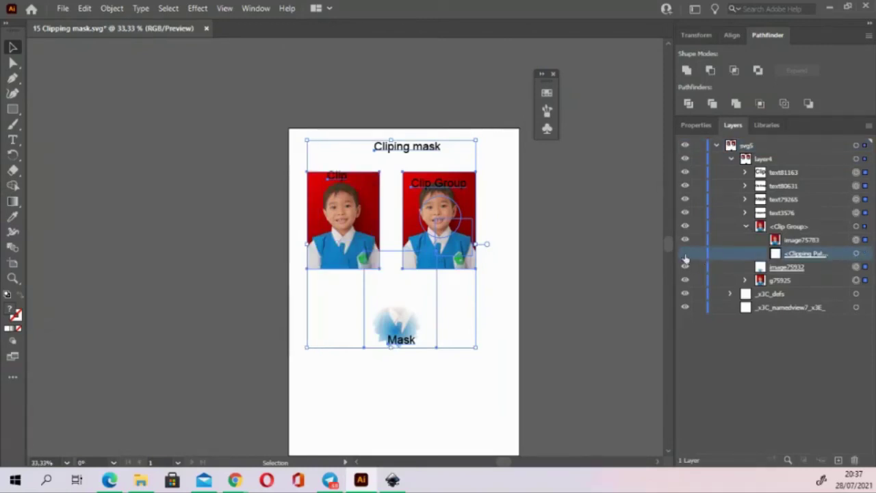
left_click(686, 255)
left_click(686, 254)
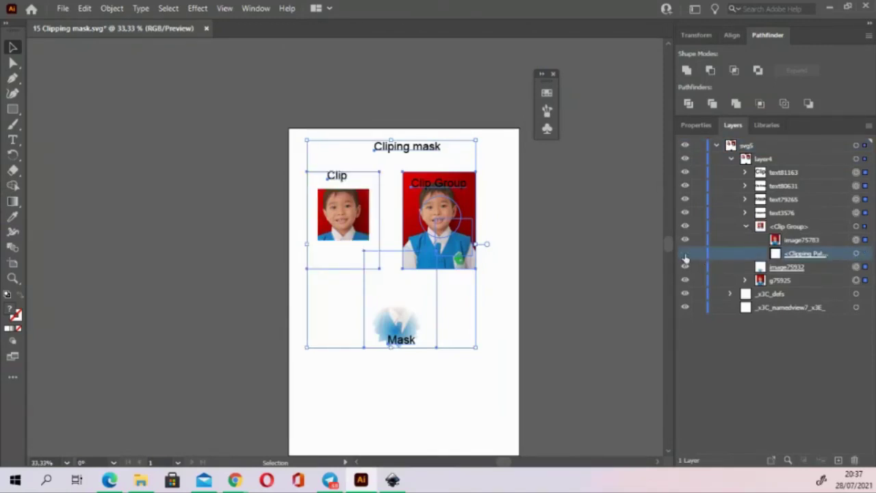
left_click(685, 255)
left_click(686, 255)
Collapse the Clip Group, then select and expand group g75925
left_click(746, 228)
left_click(795, 228)
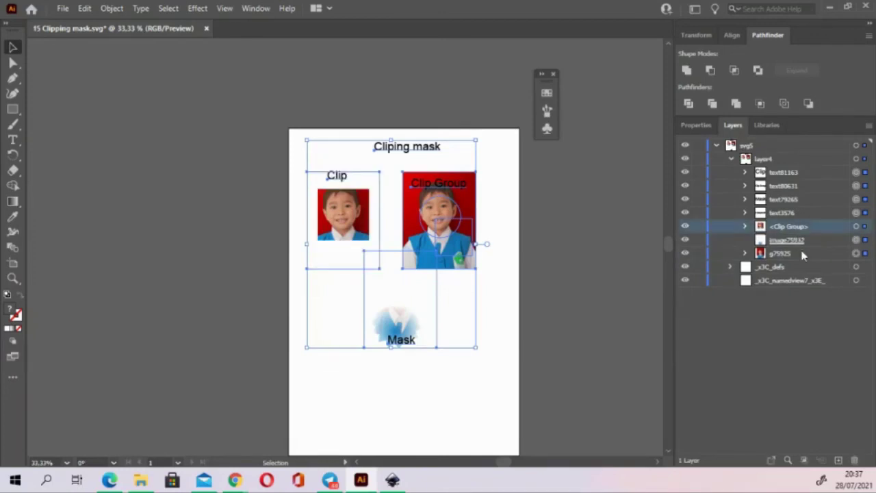
left_click(815, 254)
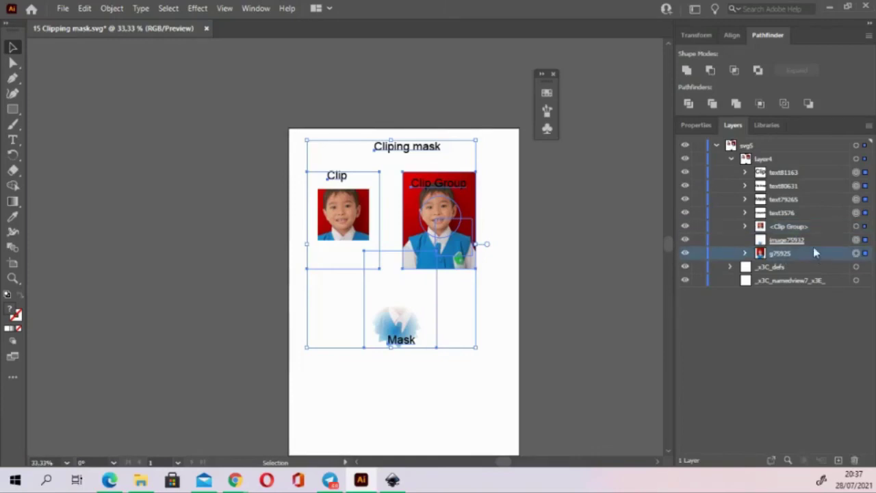
left_click(856, 253)
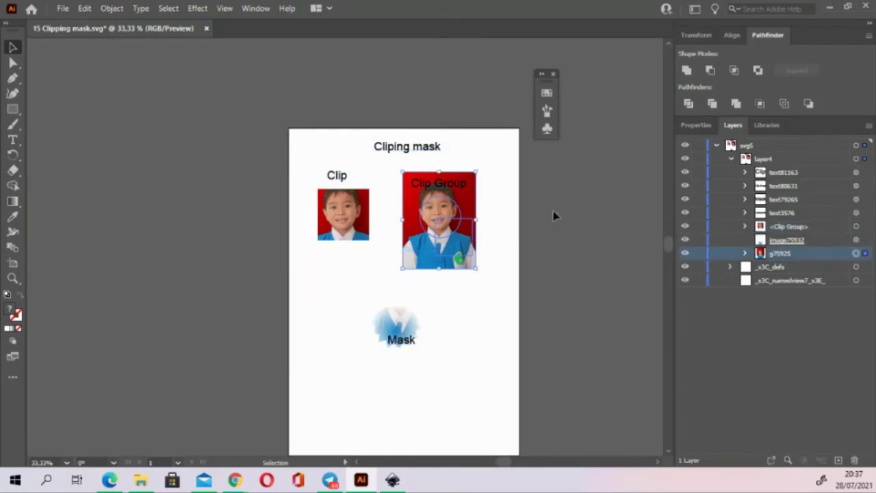
left_click(746, 253)
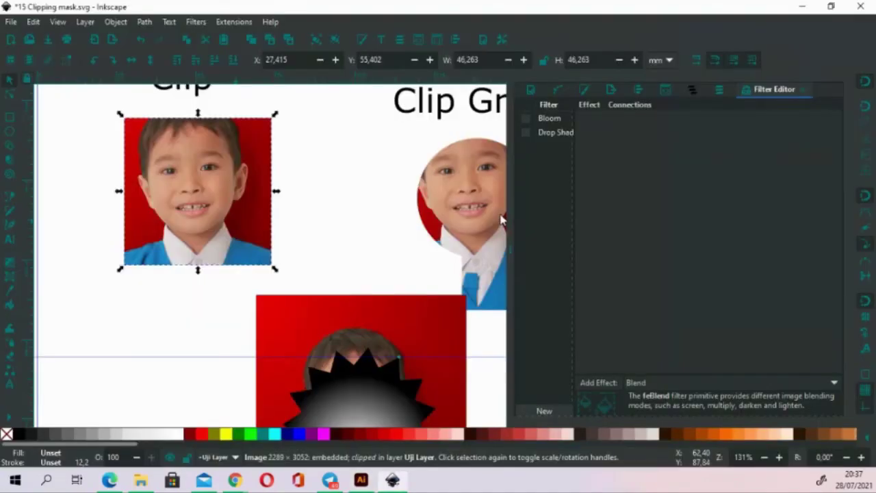
Select rect75839 inside g75925's Clip and drag it right of the circle
scroll(356, 208, "right", 5)
scroll(356, 207, "down", 1)
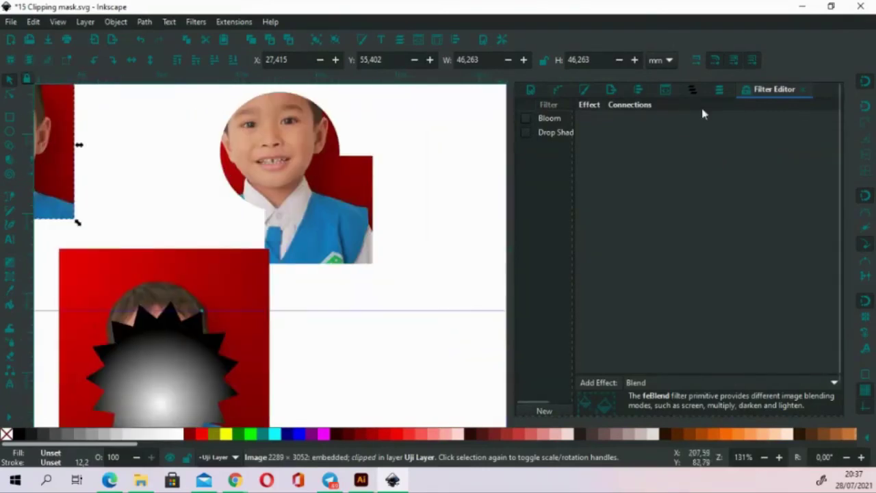
left_click(690, 91)
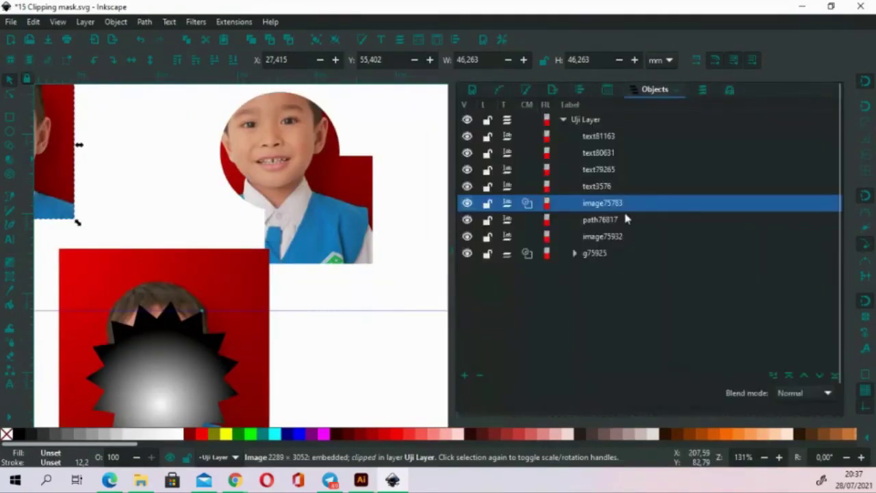
left_click(575, 254)
left_click(598, 295)
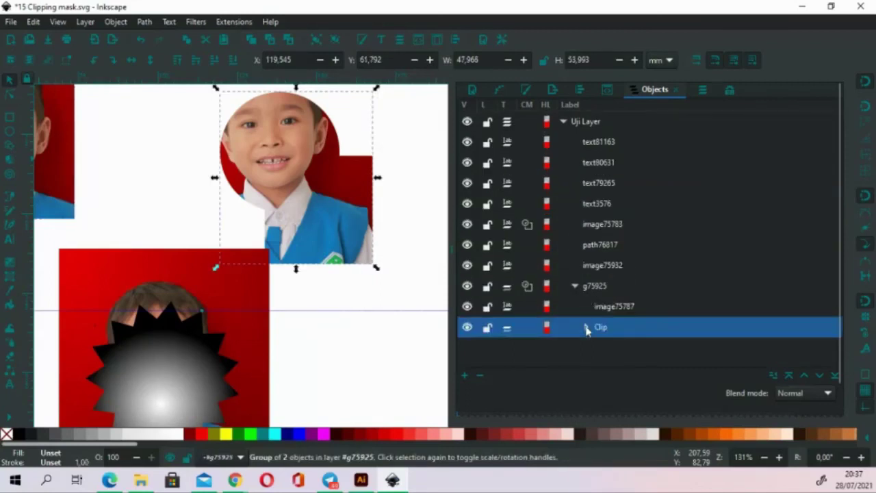
left_click(586, 293)
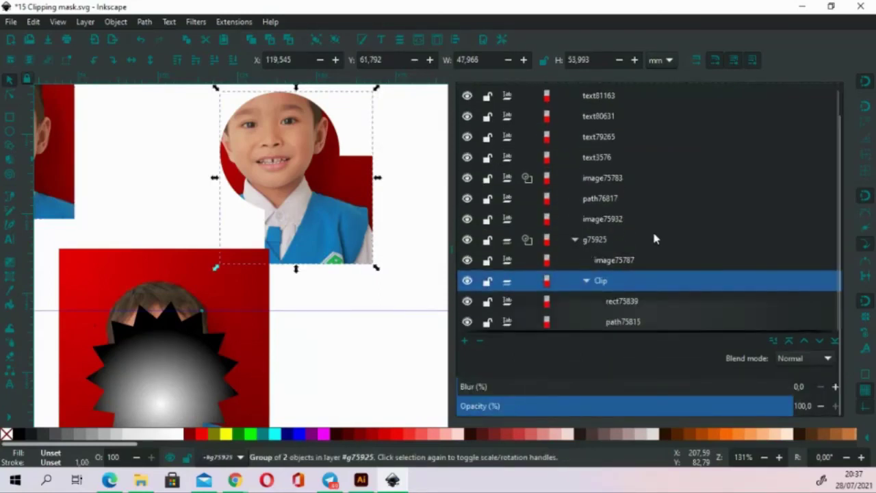
scroll(322, 154, "down", 2, "ctrl")
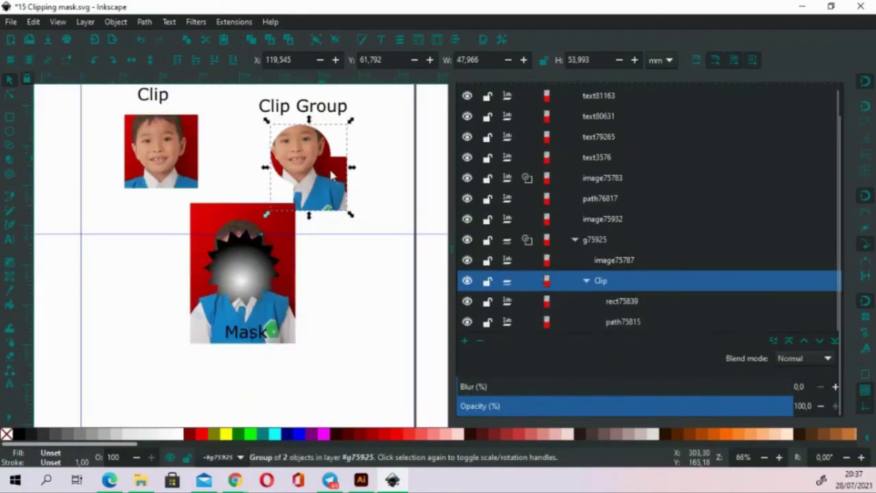
left_click(612, 303)
mouse_move(338, 184)
left_mouse_down()
mouse_move(362, 188)
mouse_move(390, 168)
mouse_move(329, 197)
mouse_move(282, 186)
mouse_move(251, 164)
mouse_move(363, 161)
left_mouse_up()
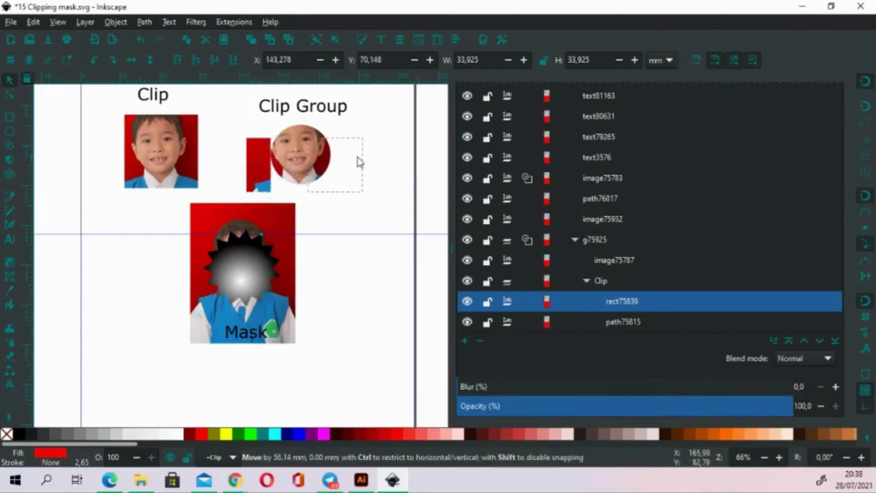
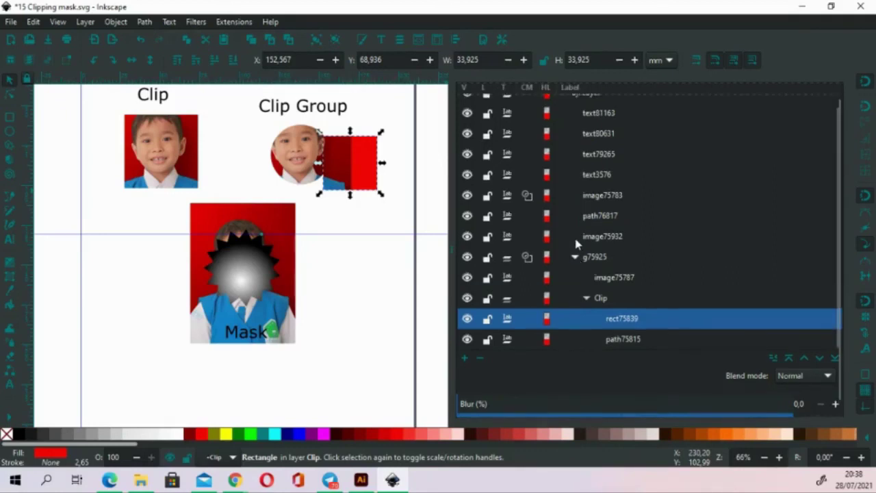
Collapse group g75925 in the Objects panel so its inner Clip contents are hidden
left_click(575, 240)
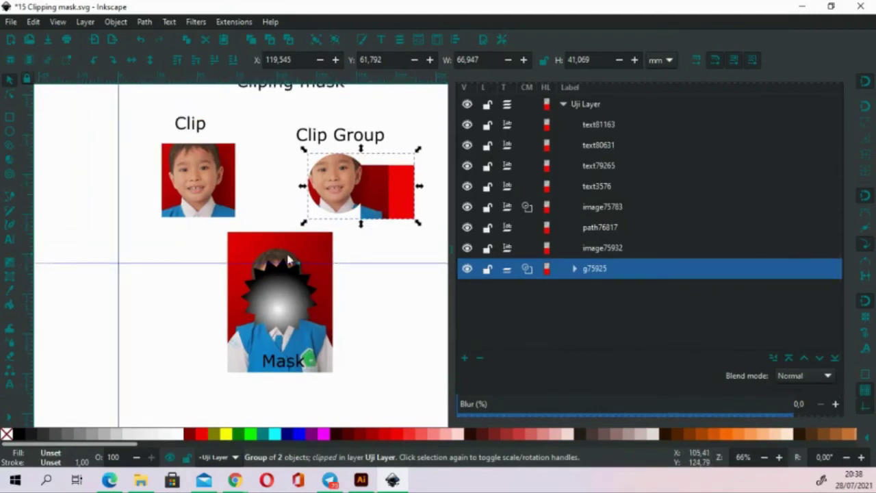
scroll(292, 217, "down", 1)
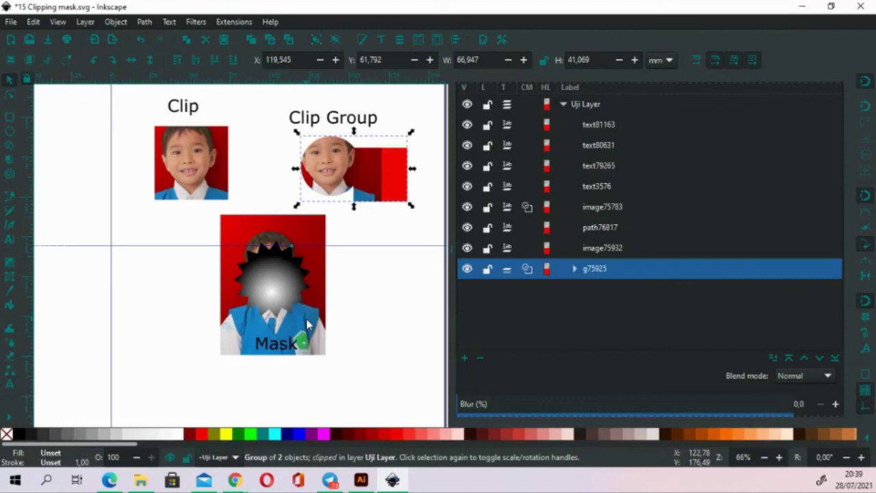
Set the gradient-filled star as a mask on the Mask photo, then deselect
left_click(288, 293)
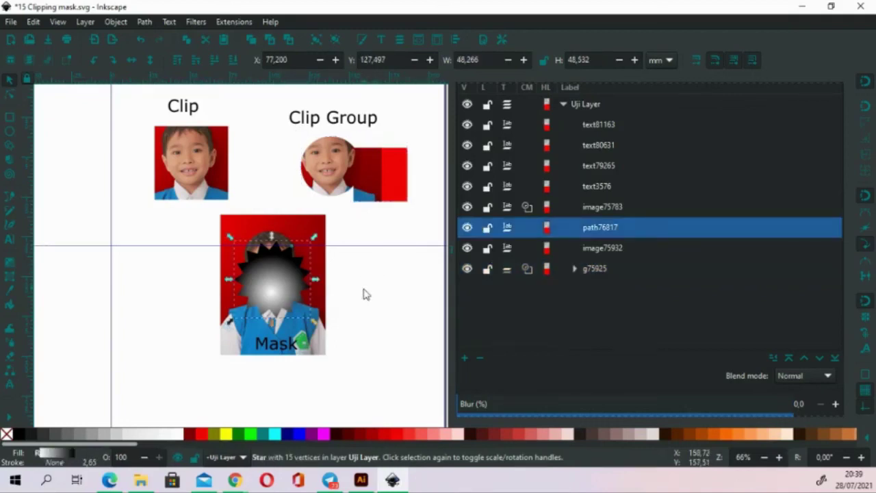
left_click(320, 314, "shift")
right_click(320, 313)
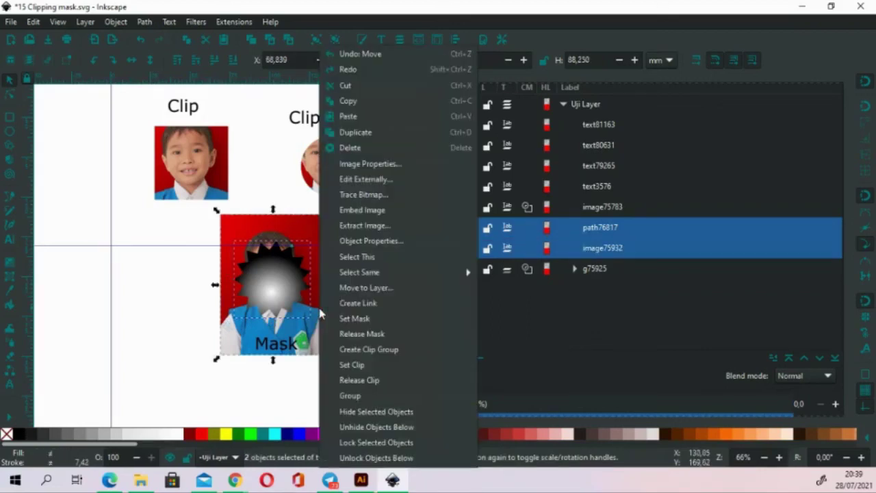
left_click(368, 320)
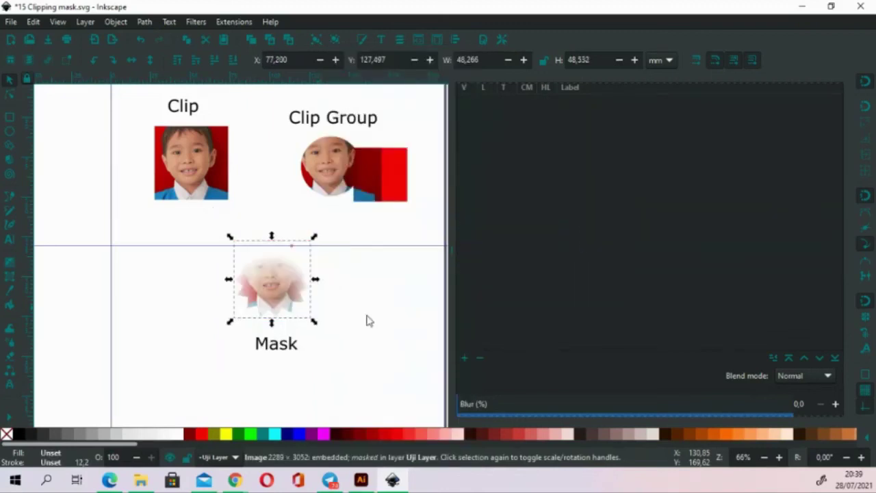
left_click(364, 313)
Set the document scale to 1.33330 user units per mm in Document Properties
left_click(11, 22)
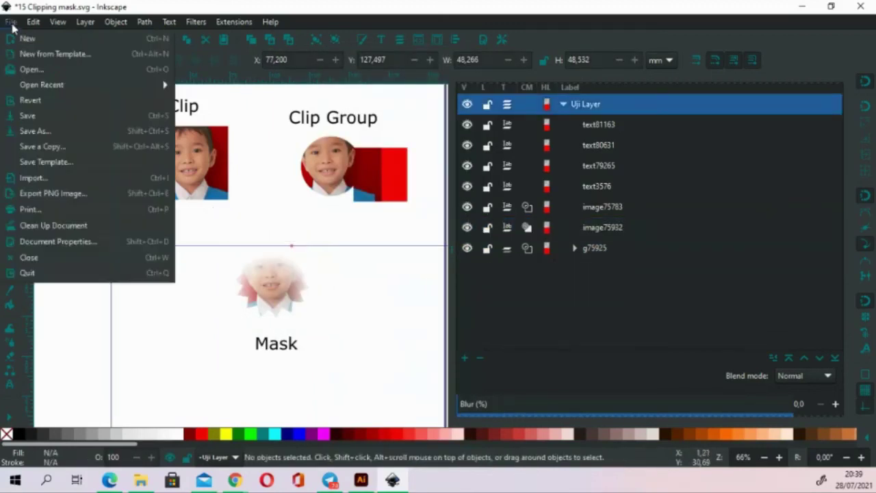
left_click(61, 242)
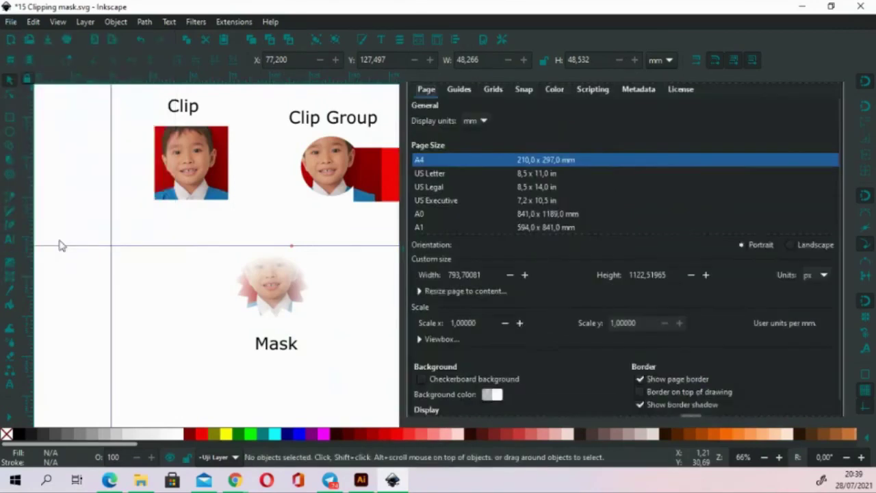
left_click(479, 322)
key("BackSpace")
key("BackSpace")
key("BackSpace")
key("BackSpace")
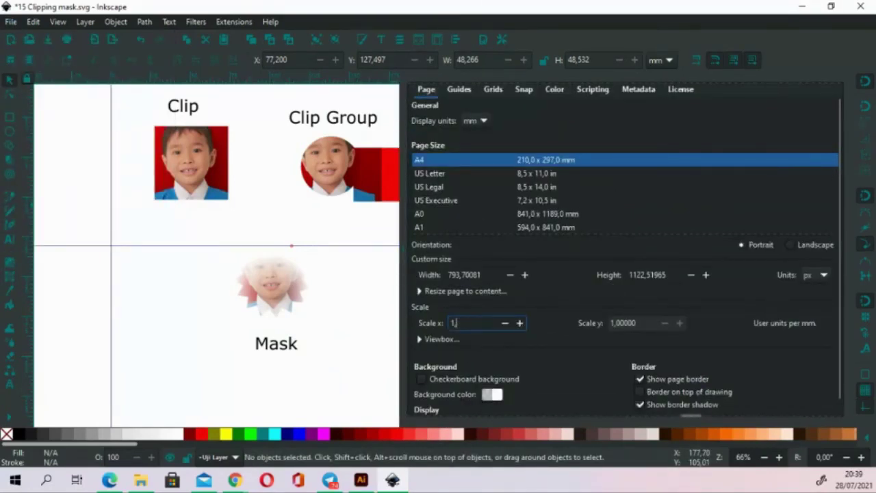
type(",333")
key("Return")
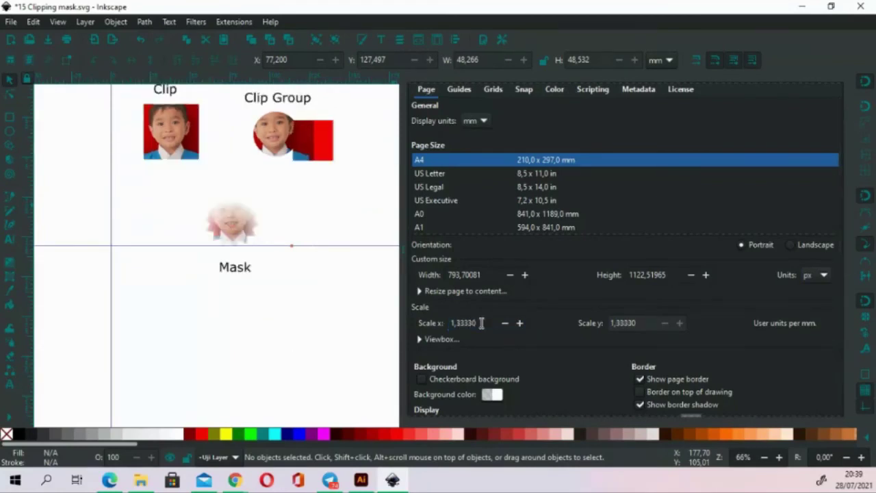
Save the drawing as 15 Clipping mask.svg
key("ctrl+Right")
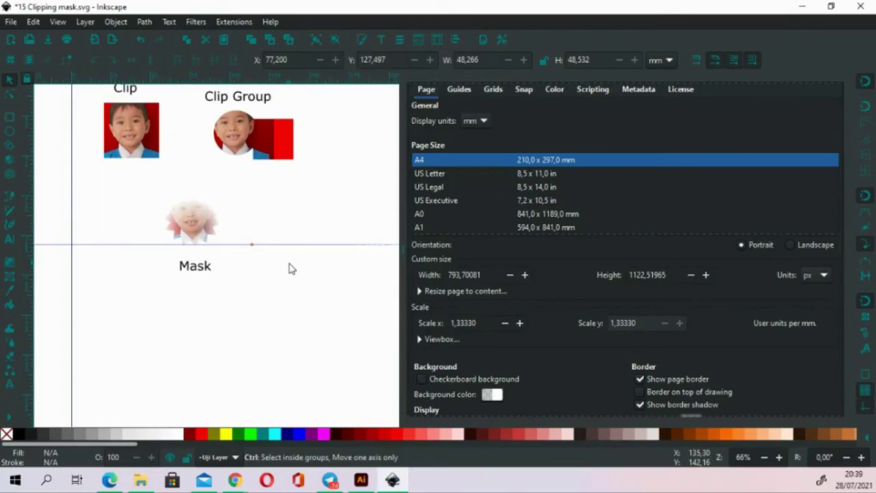
key("ctrl+s")
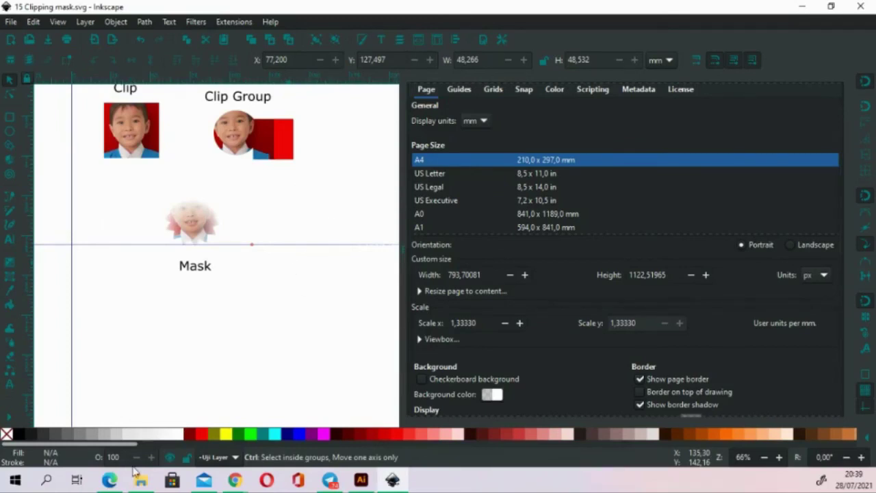
left_click(139, 478)
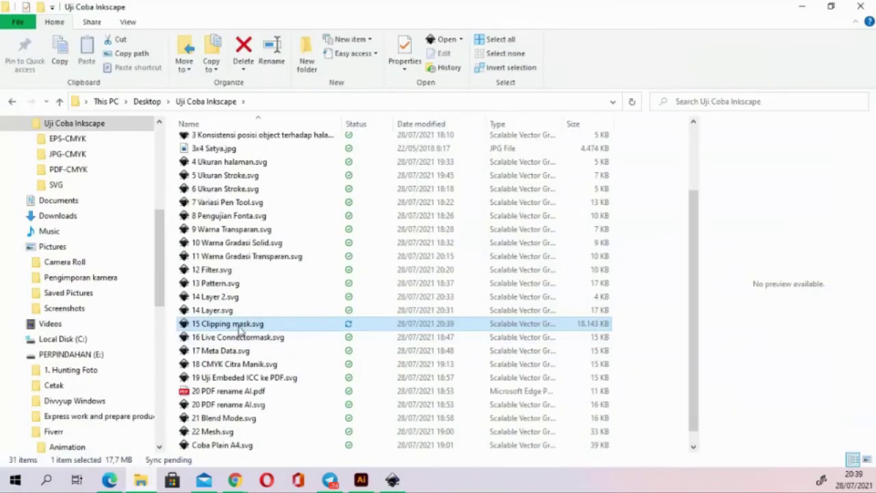
Close Illustrator's outdated copy of 15 Clipping mask.svg without saving
left_click(361, 479)
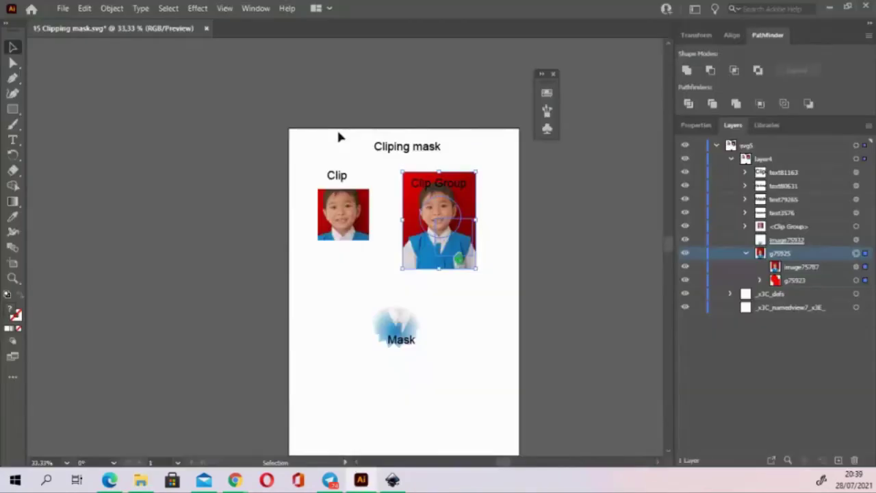
left_click(206, 28)
left_click(504, 258)
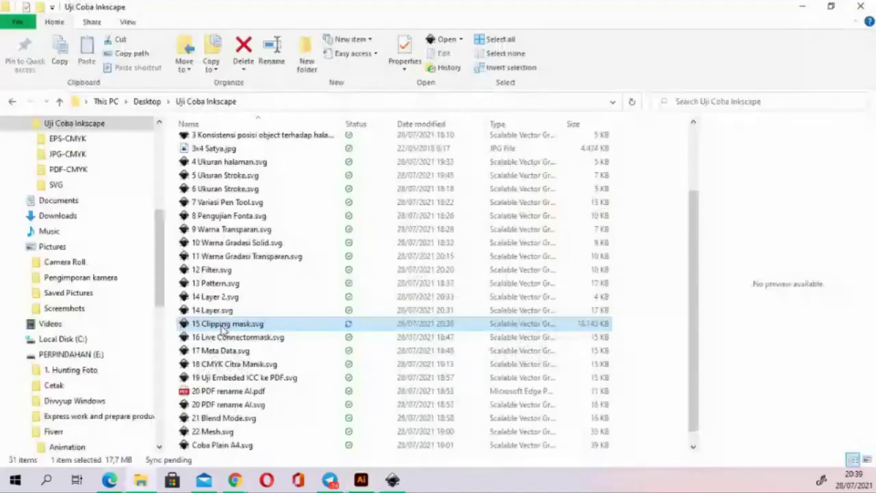
Open 15 Clipping mask.svg with Adobe Illustrator 2021 and dismiss the import warning
right_click(223, 330)
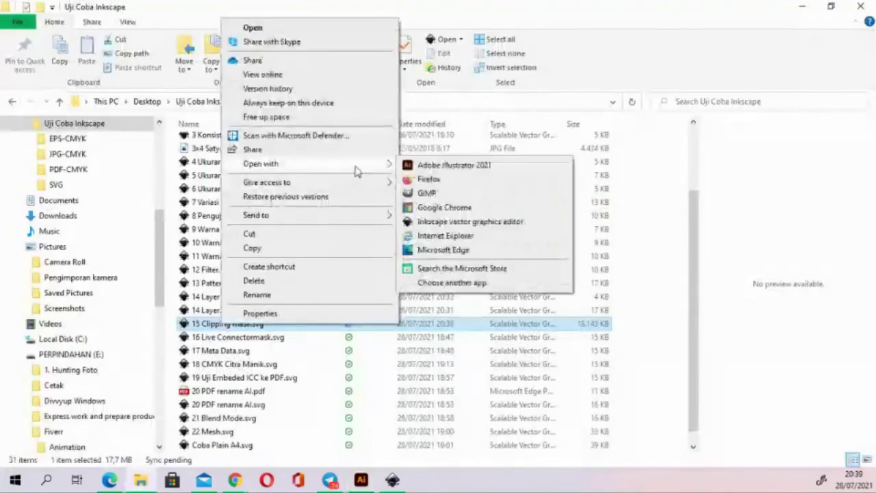
left_click(428, 168)
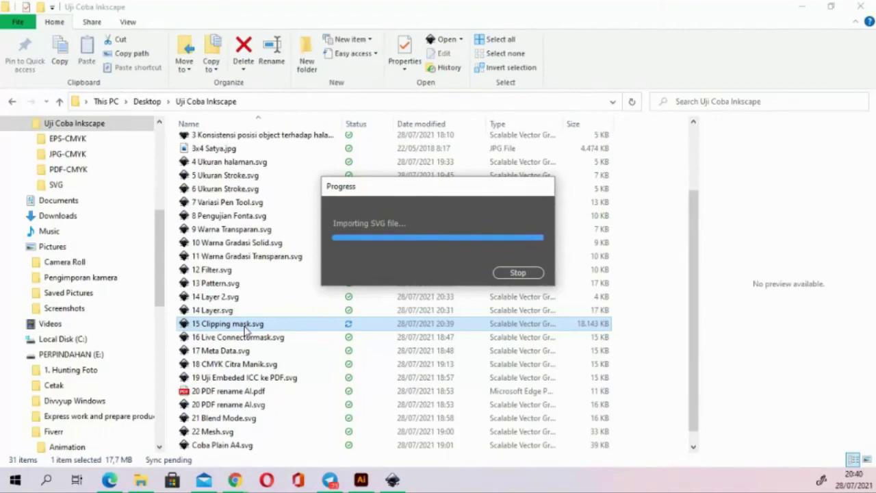
left_click(367, 480)
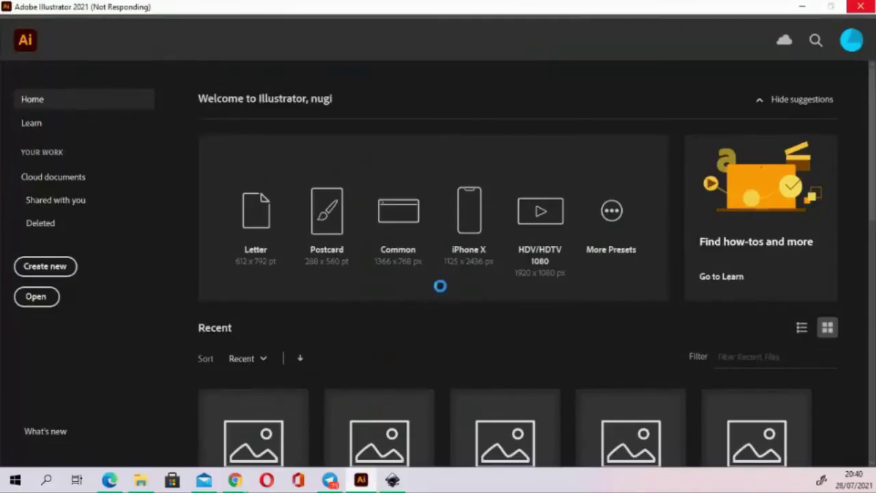
left_click(538, 326)
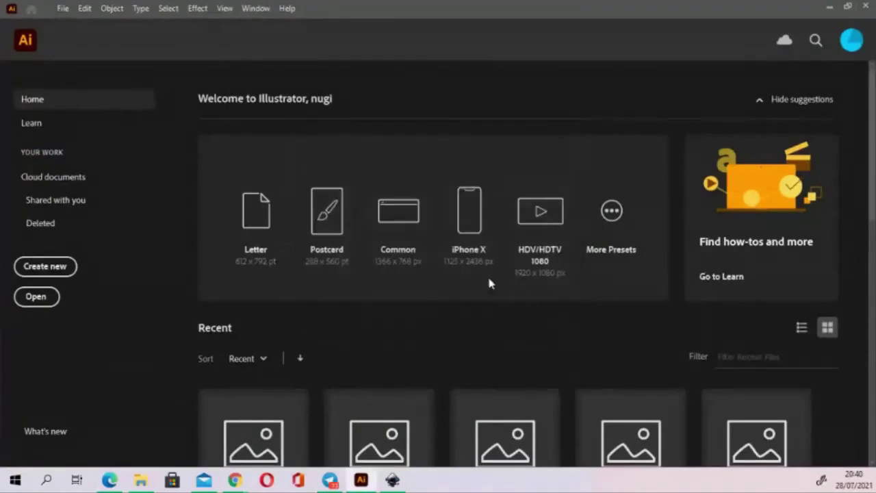